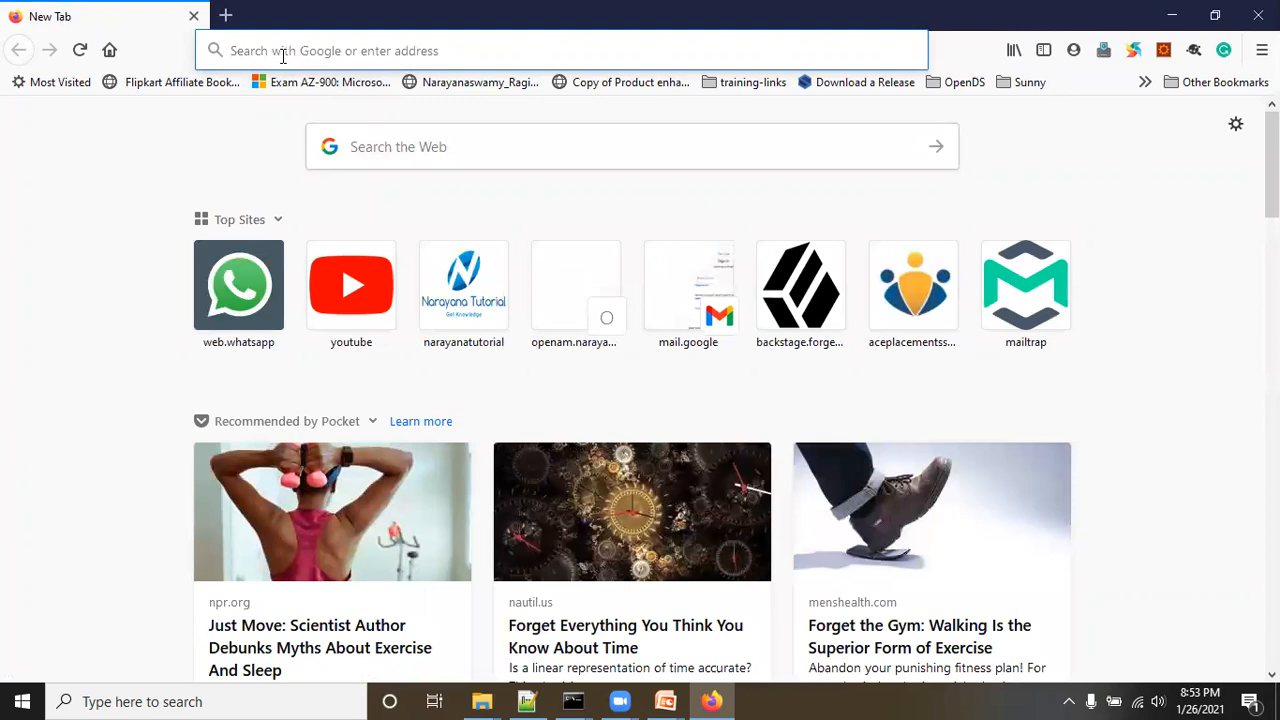
# Step: Load the AM sign-in page at the server address ending in /am/
pyautogui.write('openam.narayanatutorial.com:8991/')
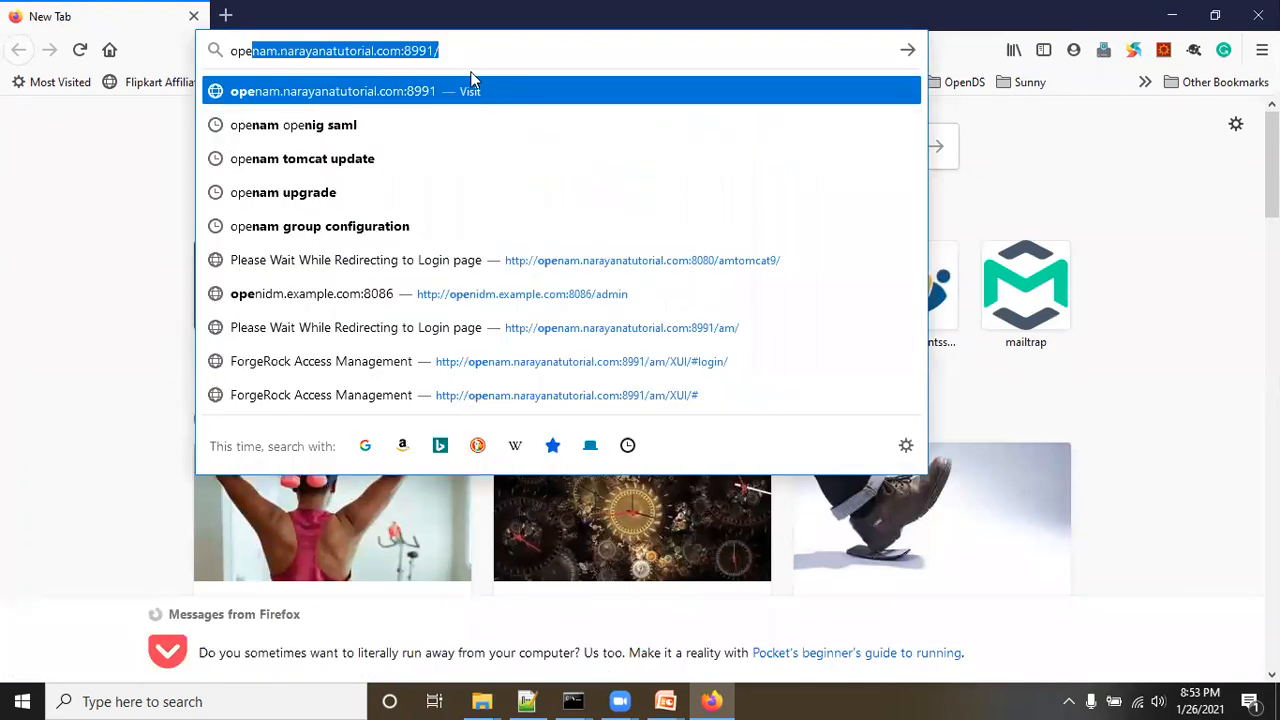
pyautogui.click(465, 53)
pyautogui.write('am/')
pyautogui.press('Return')
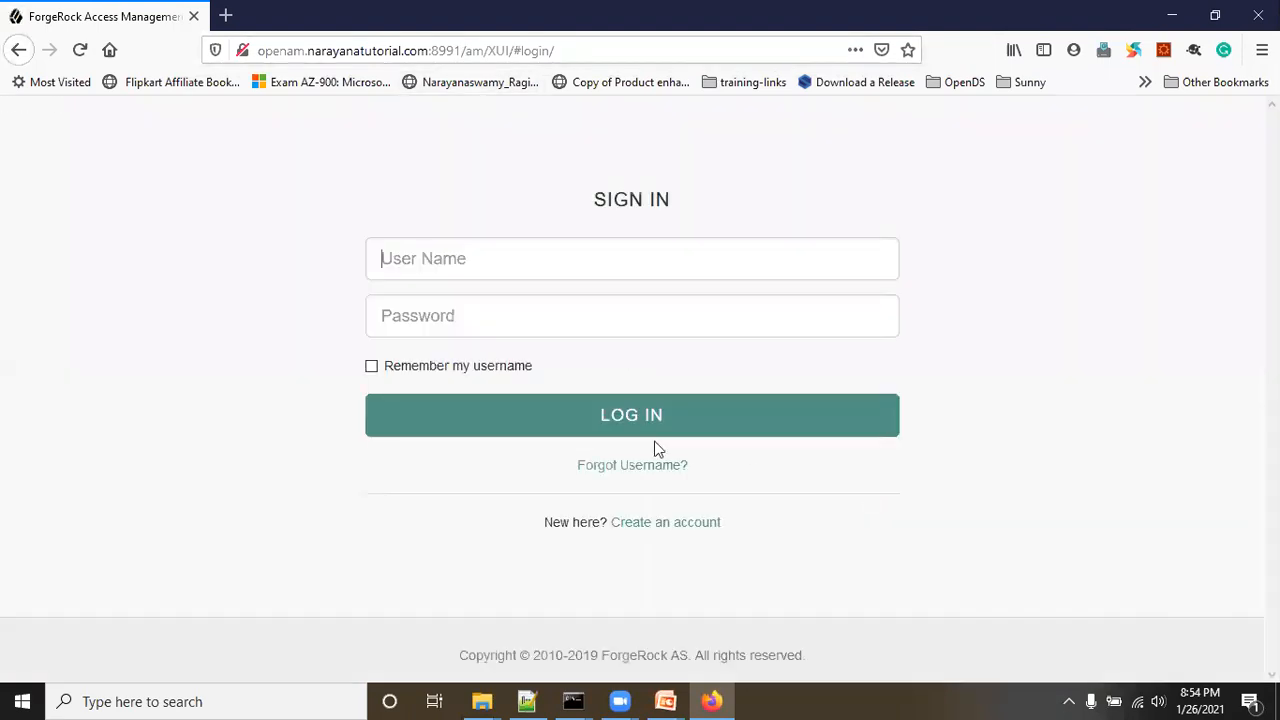
# Step: Highlight the Create an account and Forgot Username? links on the sign-in page
pyautogui.click(180, 572)
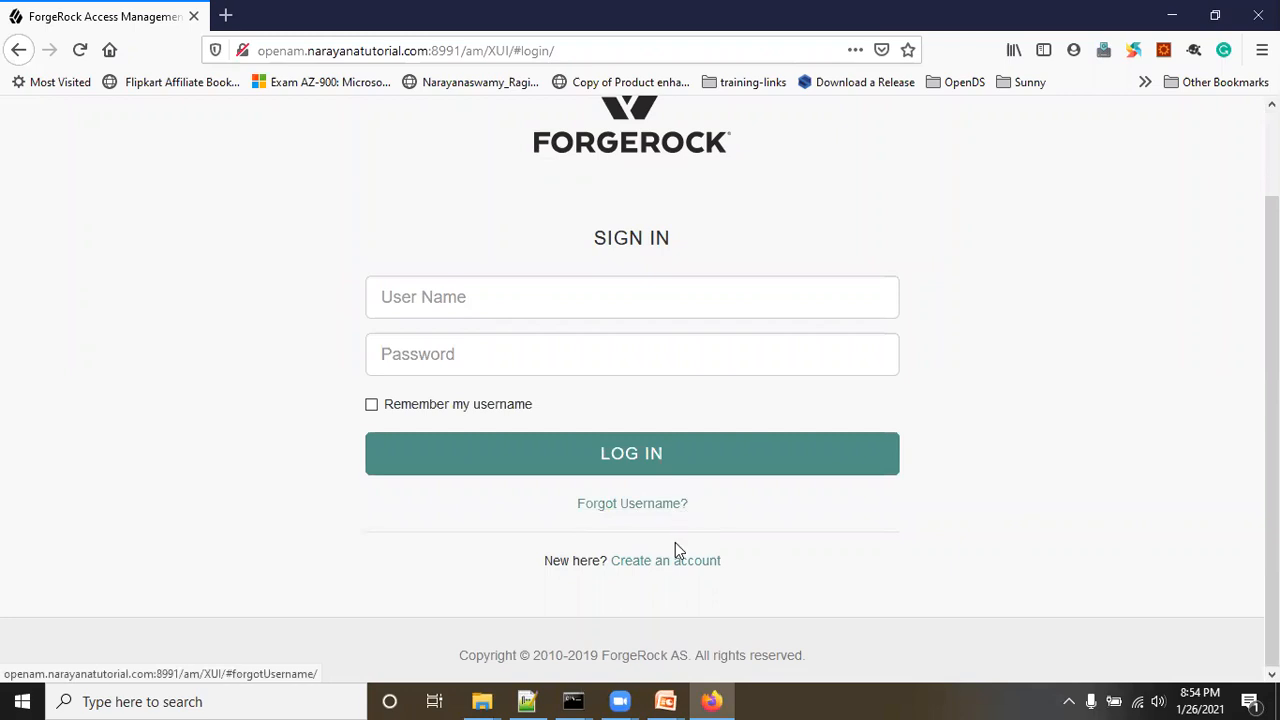
pyautogui.moveTo(766, 569); pyautogui.dragTo(605, 568)
pyautogui.moveTo(557, 508); pyautogui.dragTo(718, 507)
pyautogui.click(781, 523)
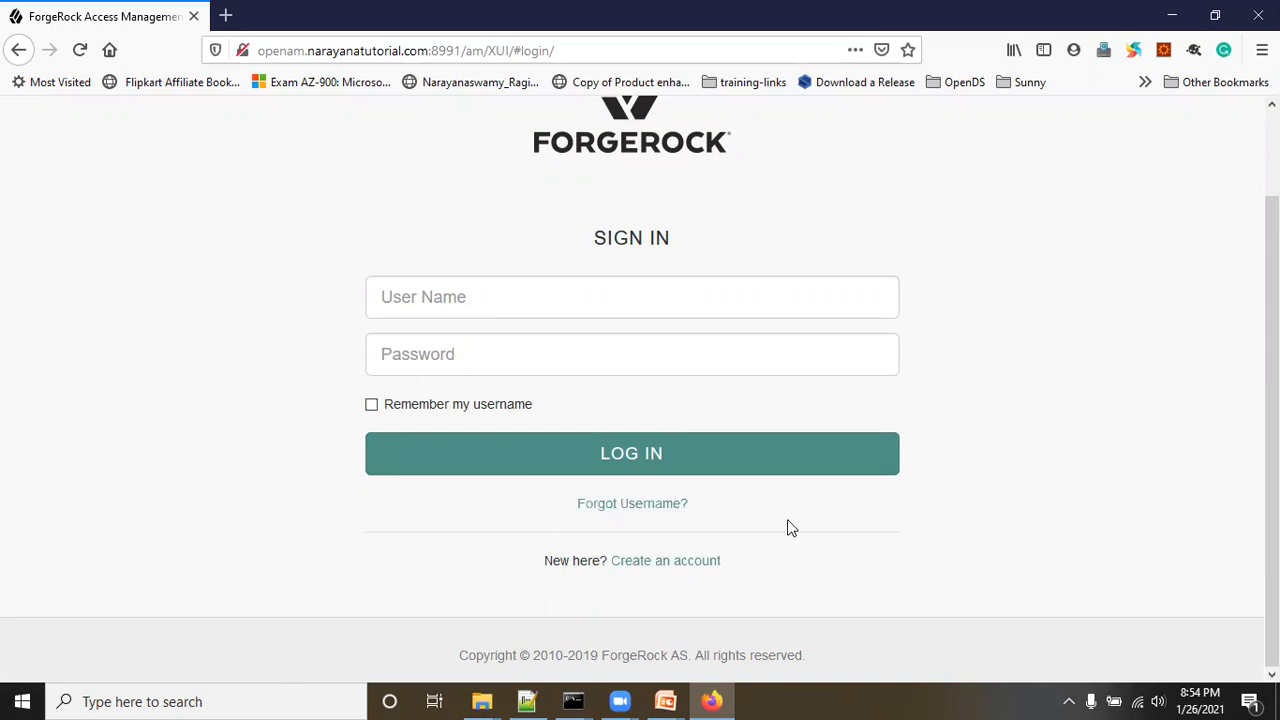
# Step: Log in with the browser's saved administrator credentials
pyautogui.click(529, 298)
pyautogui.write('am')
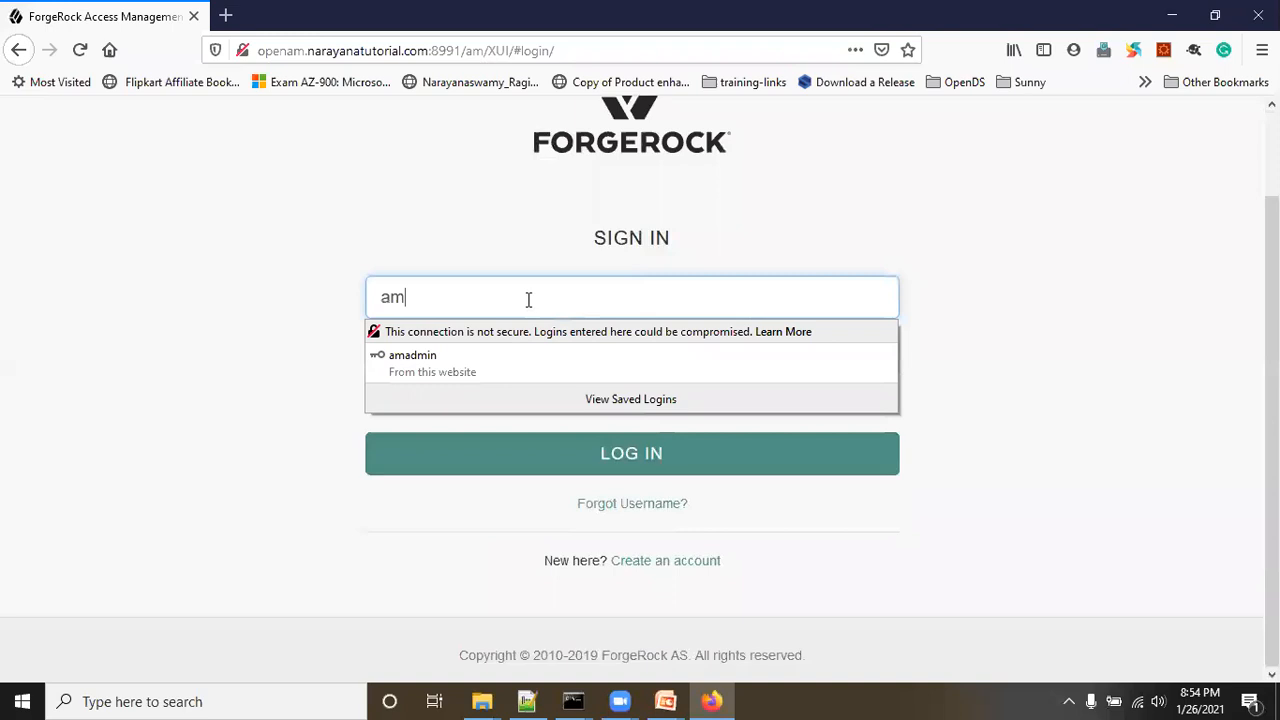
pyautogui.click(459, 364)
pyautogui.click(568, 465)
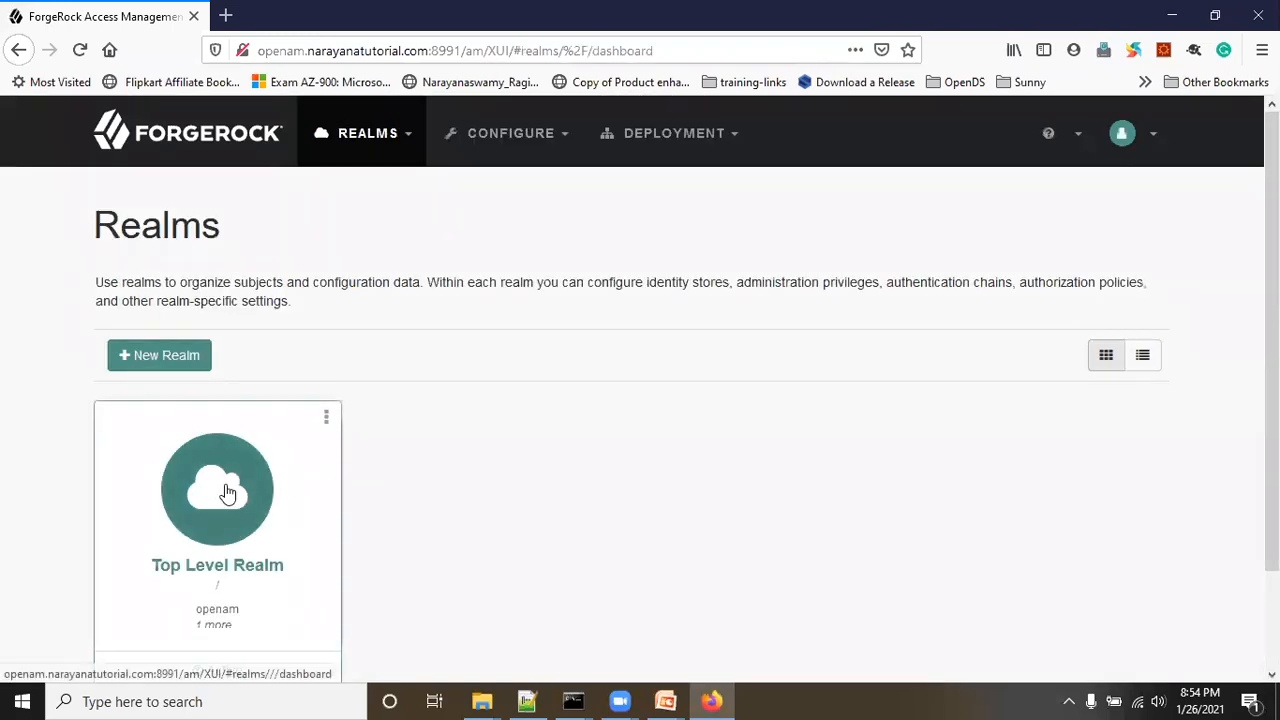
# Step: Go to the Top Level Realm's Services and open User Self-Service
pyautogui.click(229, 491)
pyautogui.click(133, 518)
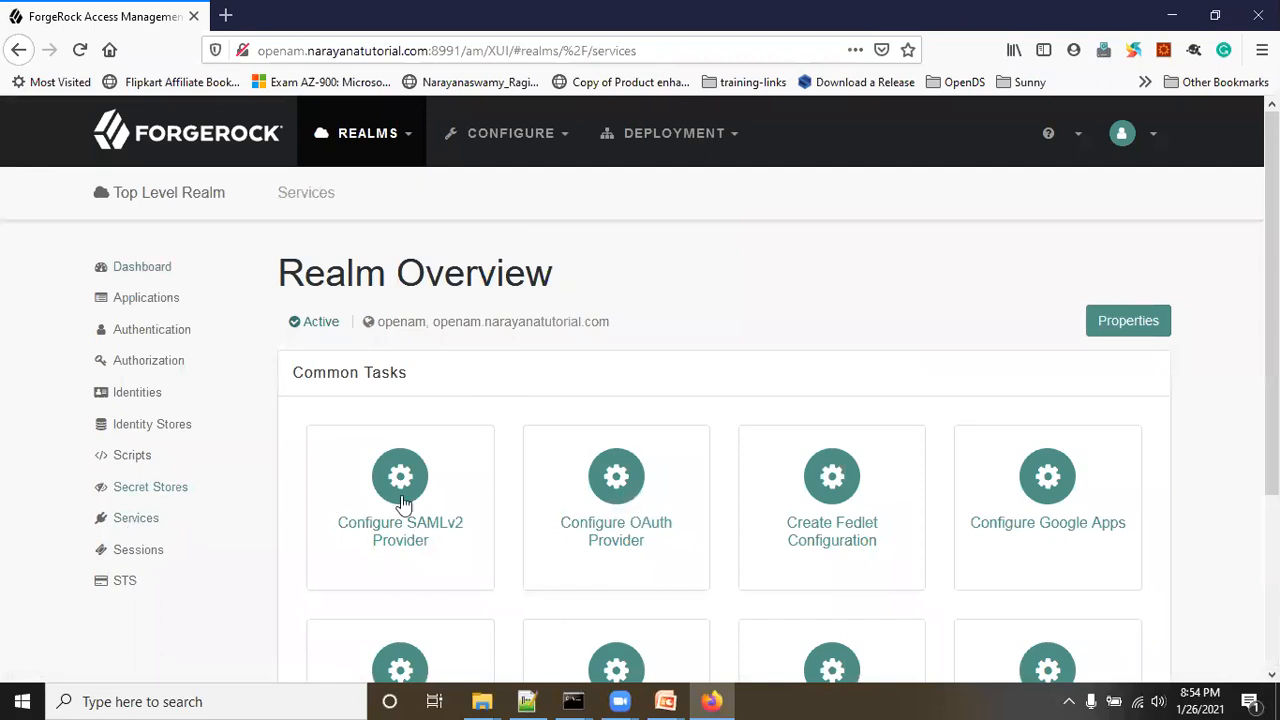
pyautogui.scroll(-2, 528, 490)
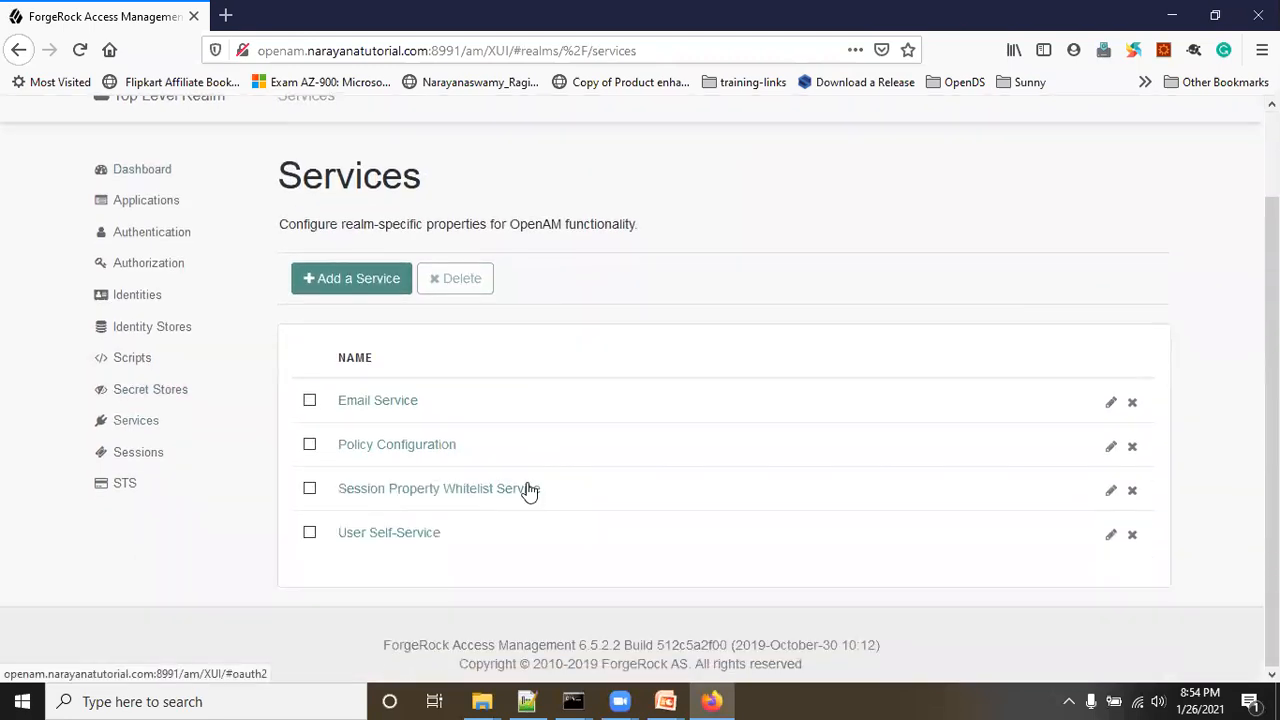
pyautogui.click(428, 537)
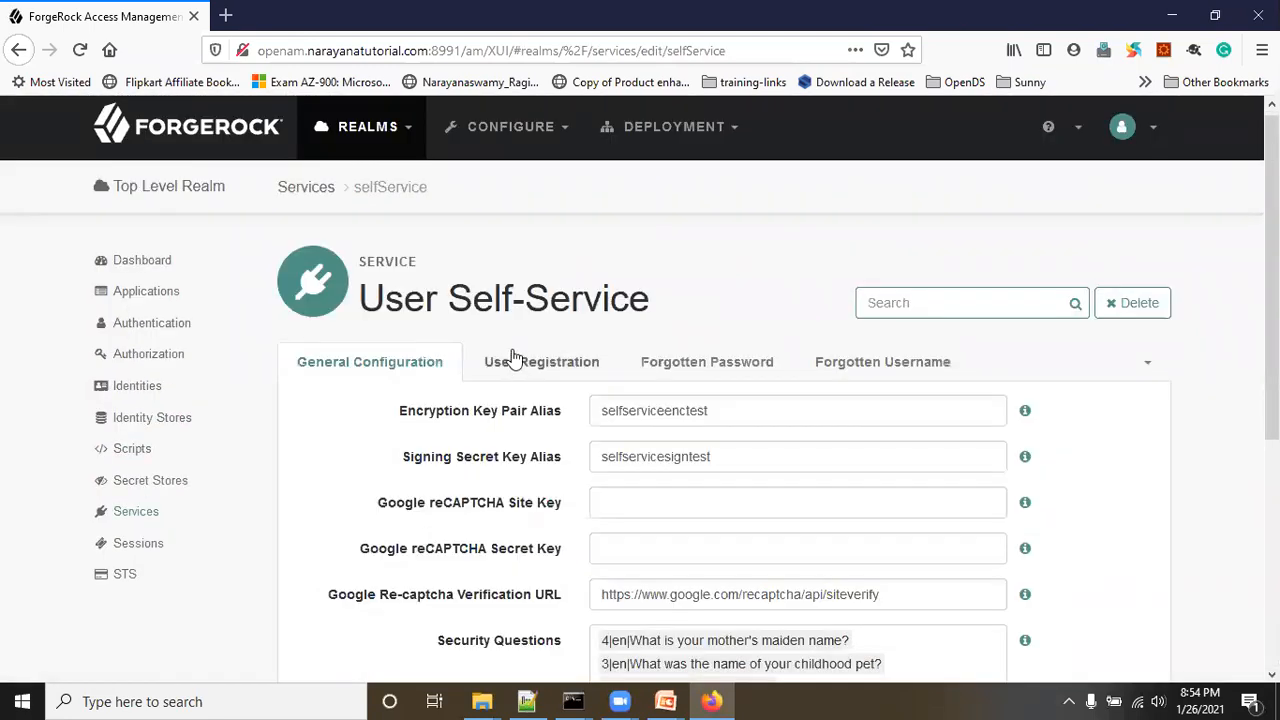
# Step: On the Forgotten Password tab, enable Forgotten Password and toggle the Email Verification switch
pyautogui.click(707, 362)
pyautogui.scroll(-4, 726, 371)
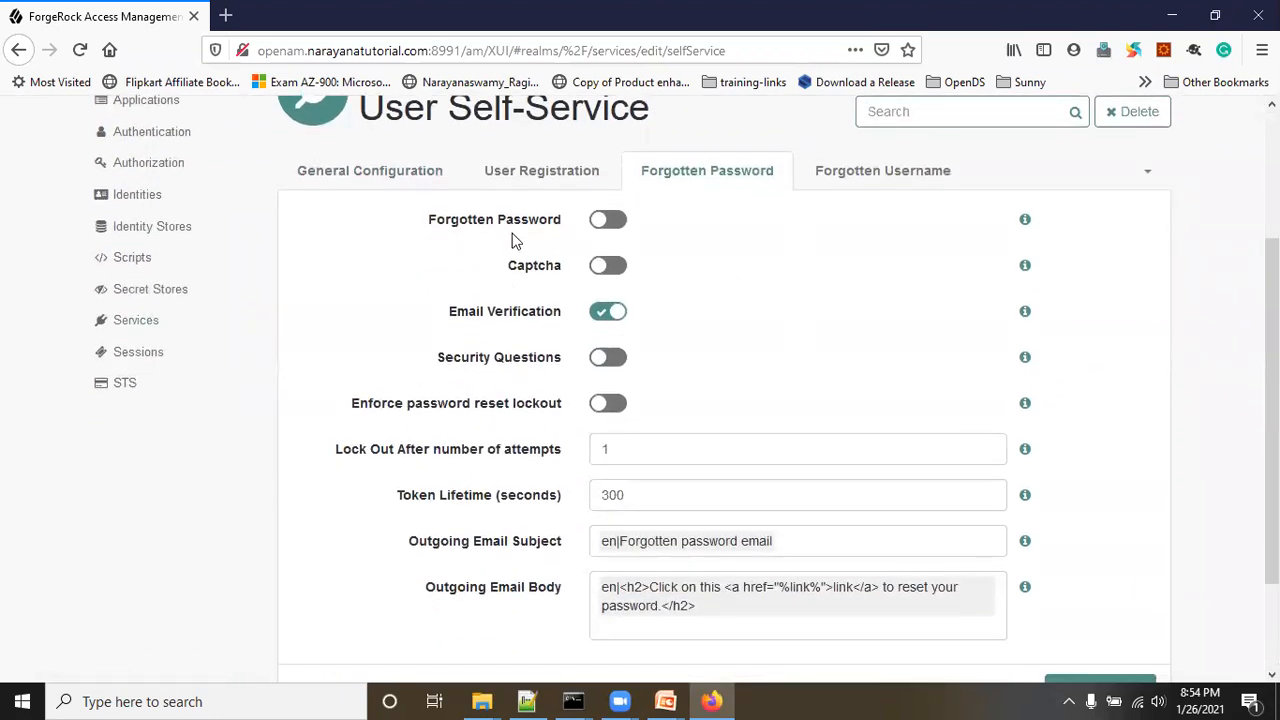
pyautogui.click(611, 224)
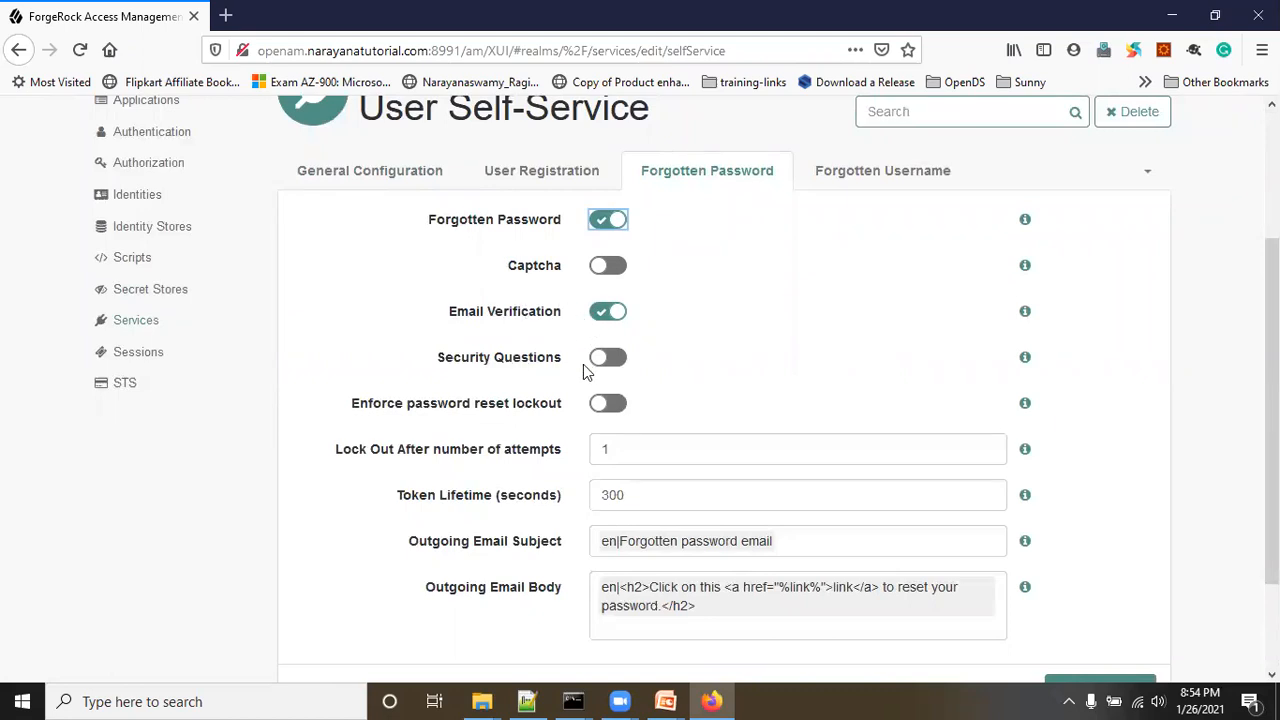
pyautogui.click(600, 315)
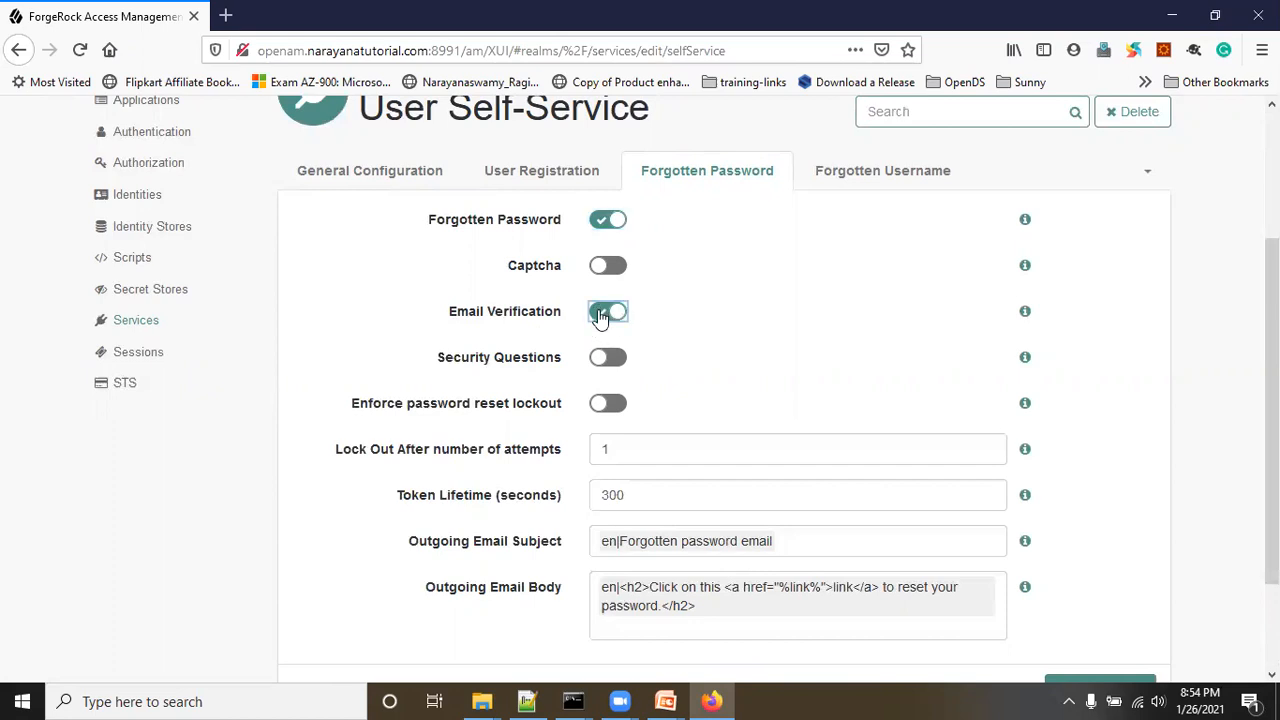
# Step: Enable Security Questions for forgotten password and save the self-service changes
pyautogui.press('Tab')
pyautogui.click(608, 359)
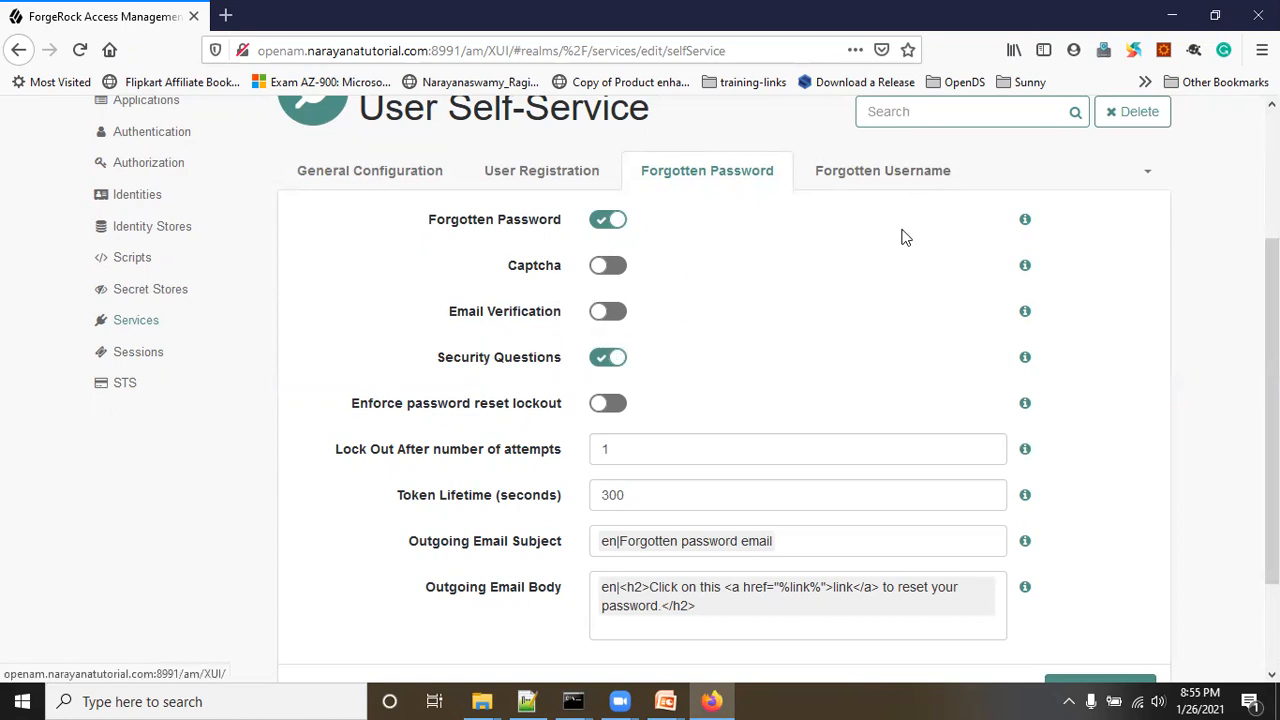
pyautogui.scroll(-3, 1049, 471)
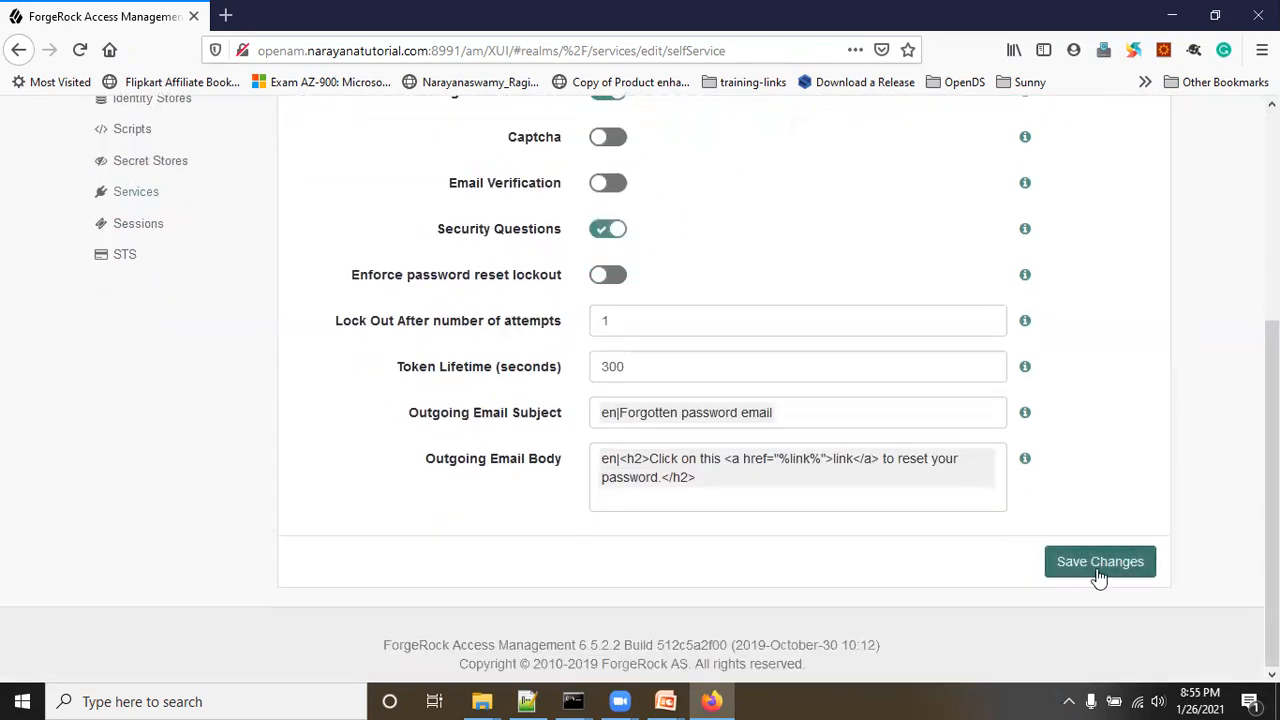
pyautogui.click(1100, 562)
# Step: Log out of the admin console from the account menu
pyautogui.scroll(2, 598, 395)
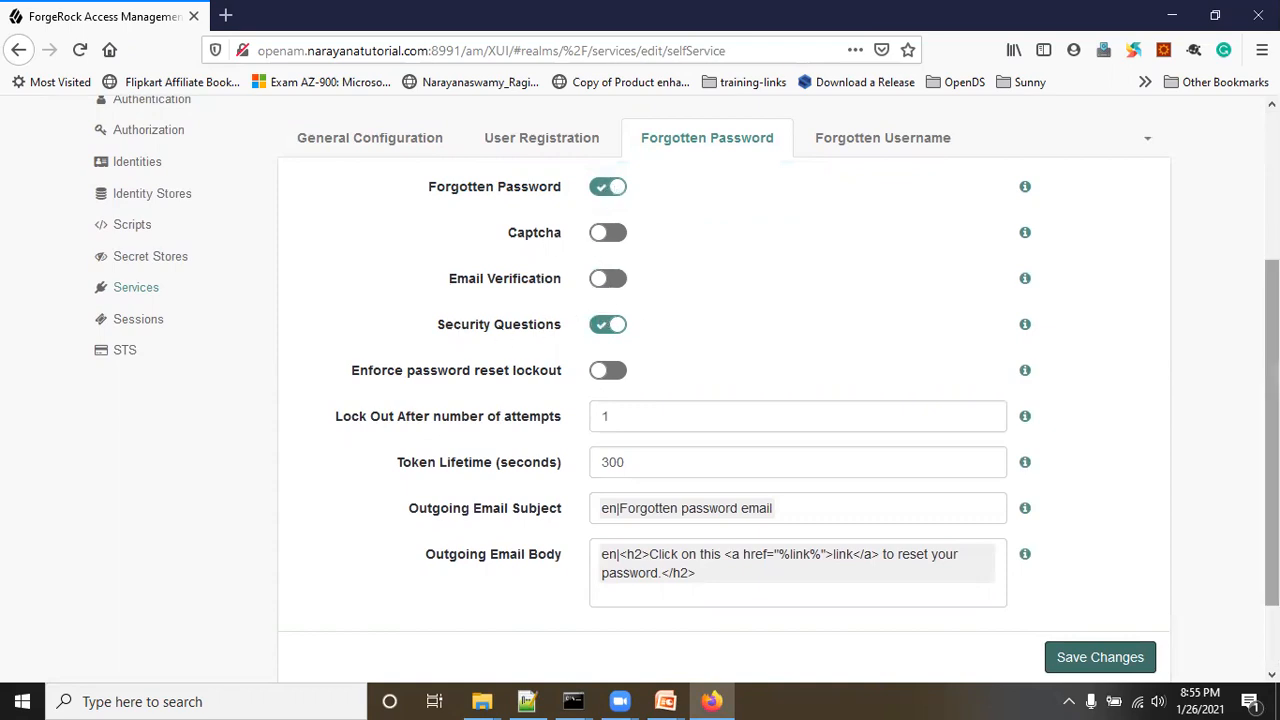
pyautogui.scroll(3, 1268, 400)
pyautogui.click(1146, 137)
pyautogui.click(988, 282)
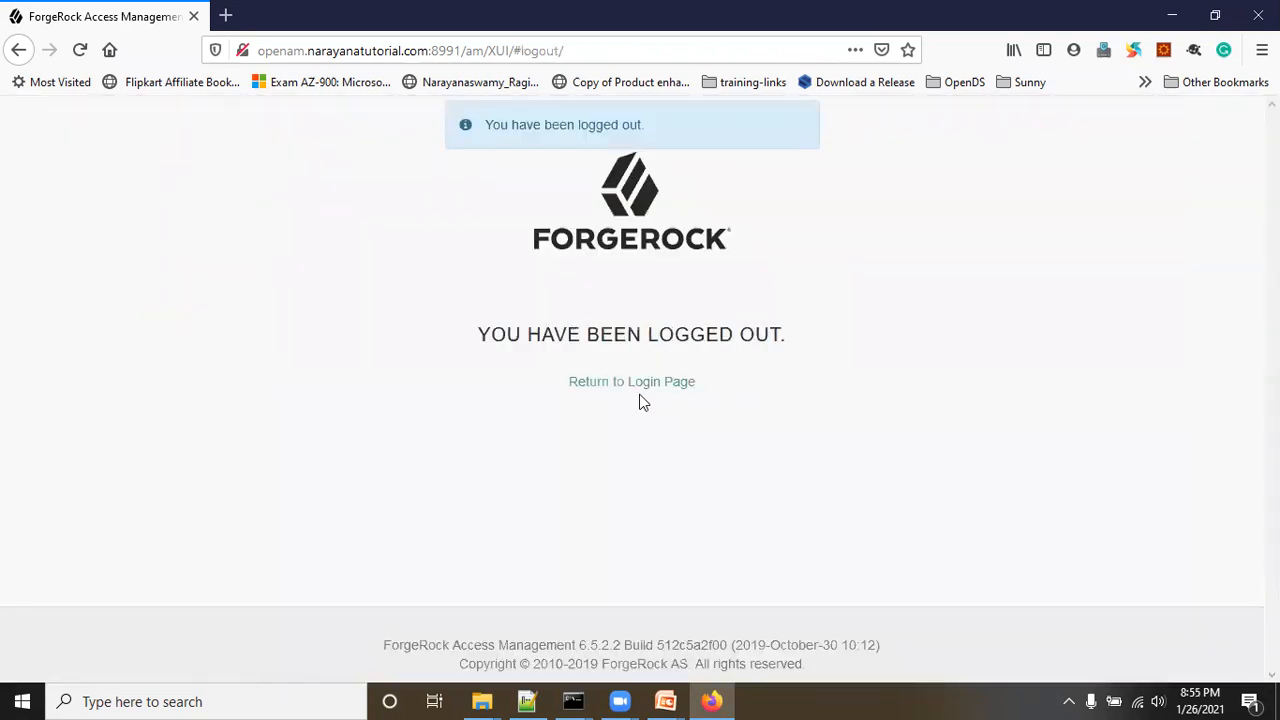
# Step: Return to the reloaded sign-in page and start the Forgot Password flow
pyautogui.click(637, 384)
pyautogui.click(80, 50)
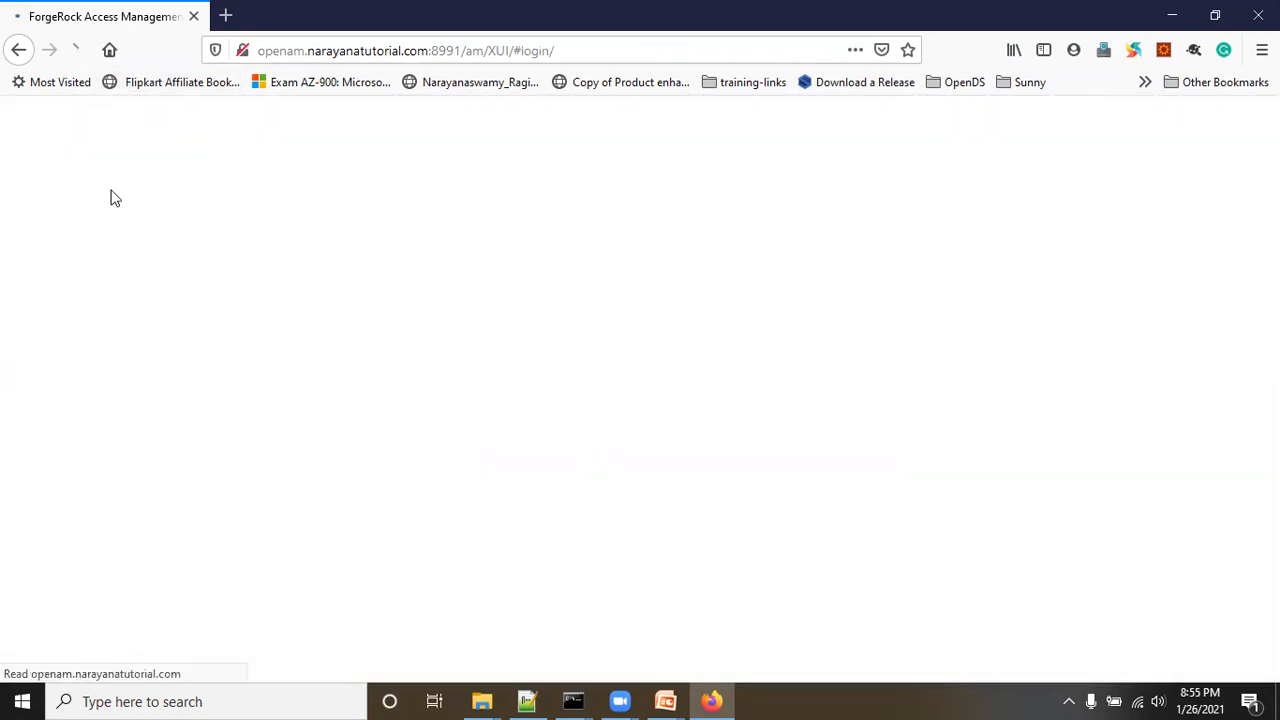
pyautogui.scroll(-2, 945, 418)
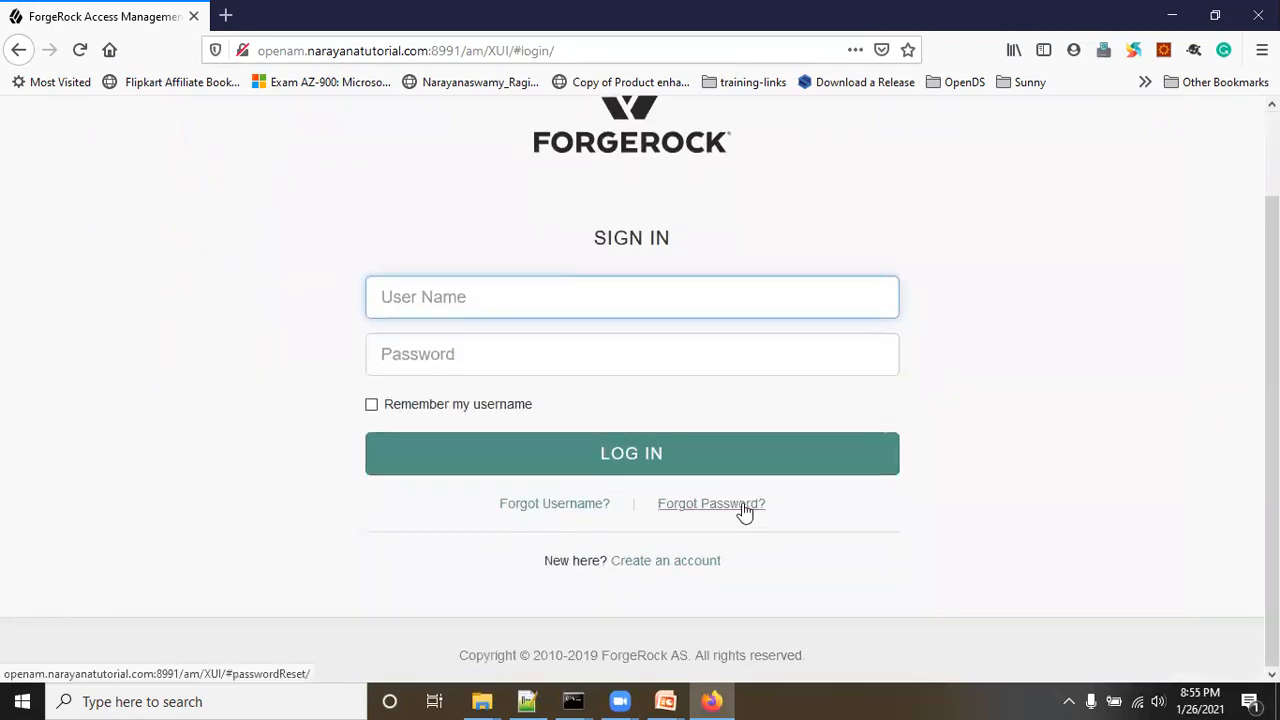
pyautogui.click(712, 510)
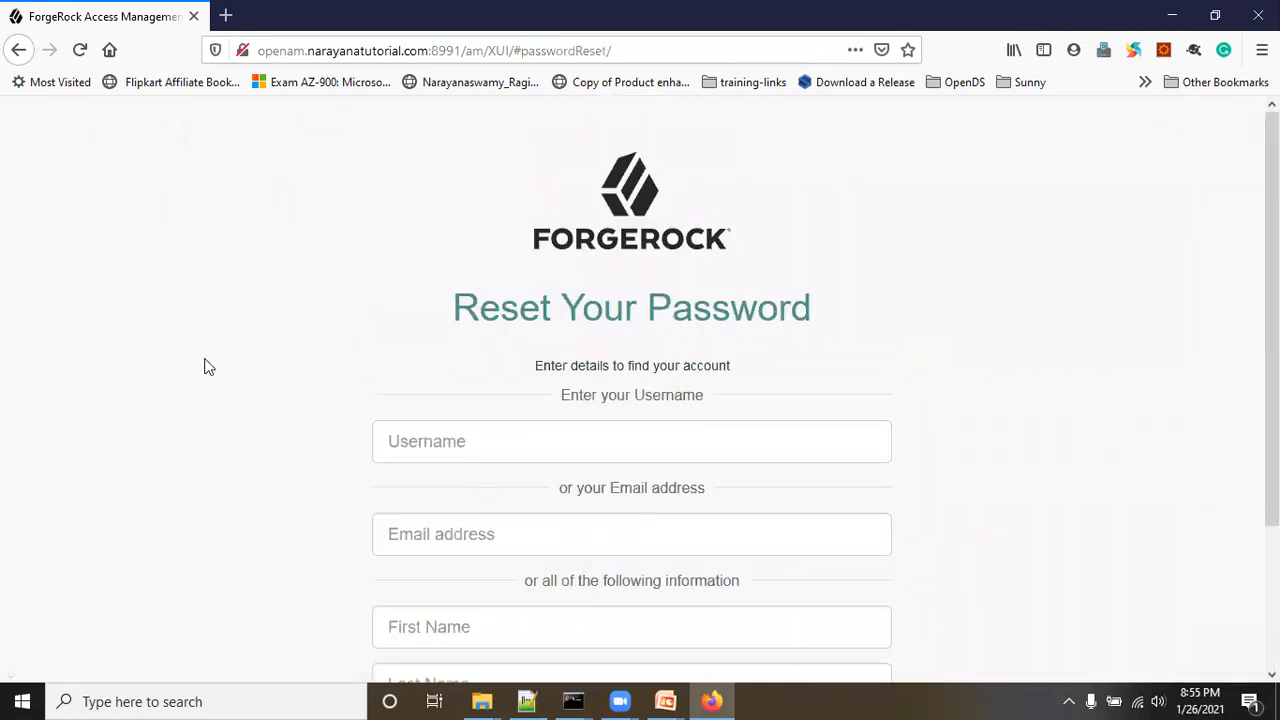
# Step: Submit a password reset request for the account's username
pyautogui.scroll(-3, 205, 366)
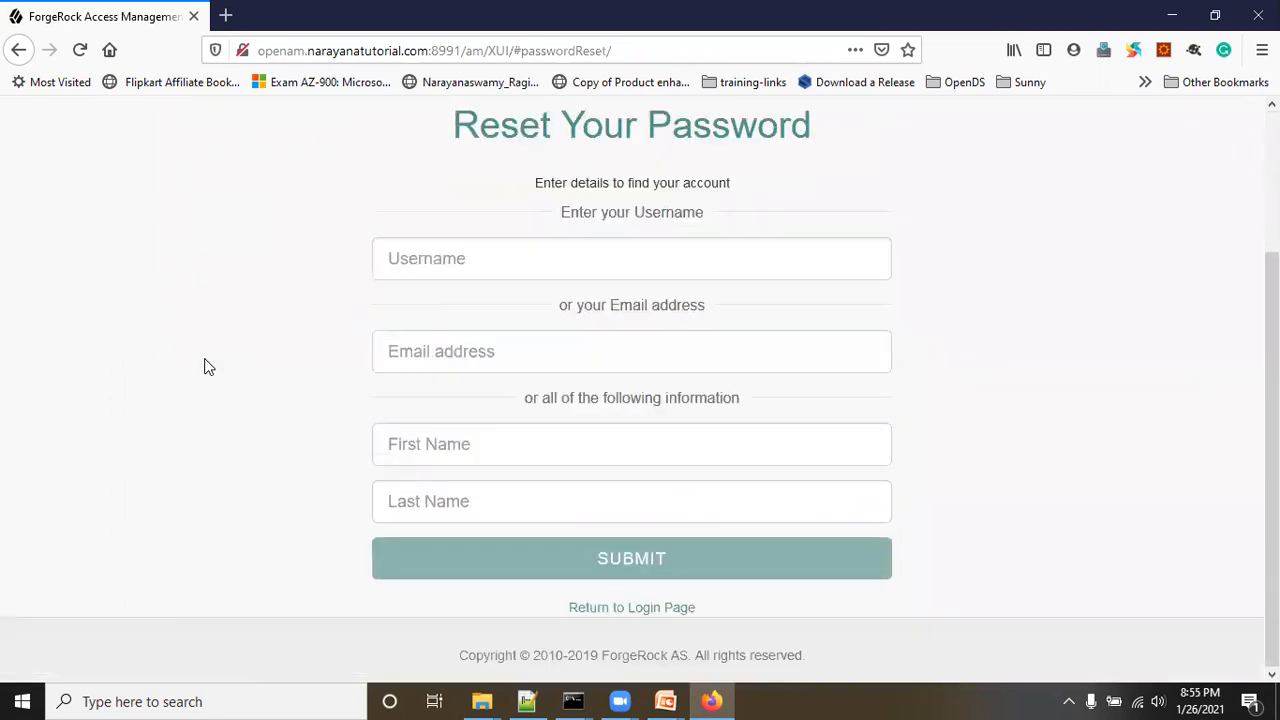
pyautogui.click(436, 260)
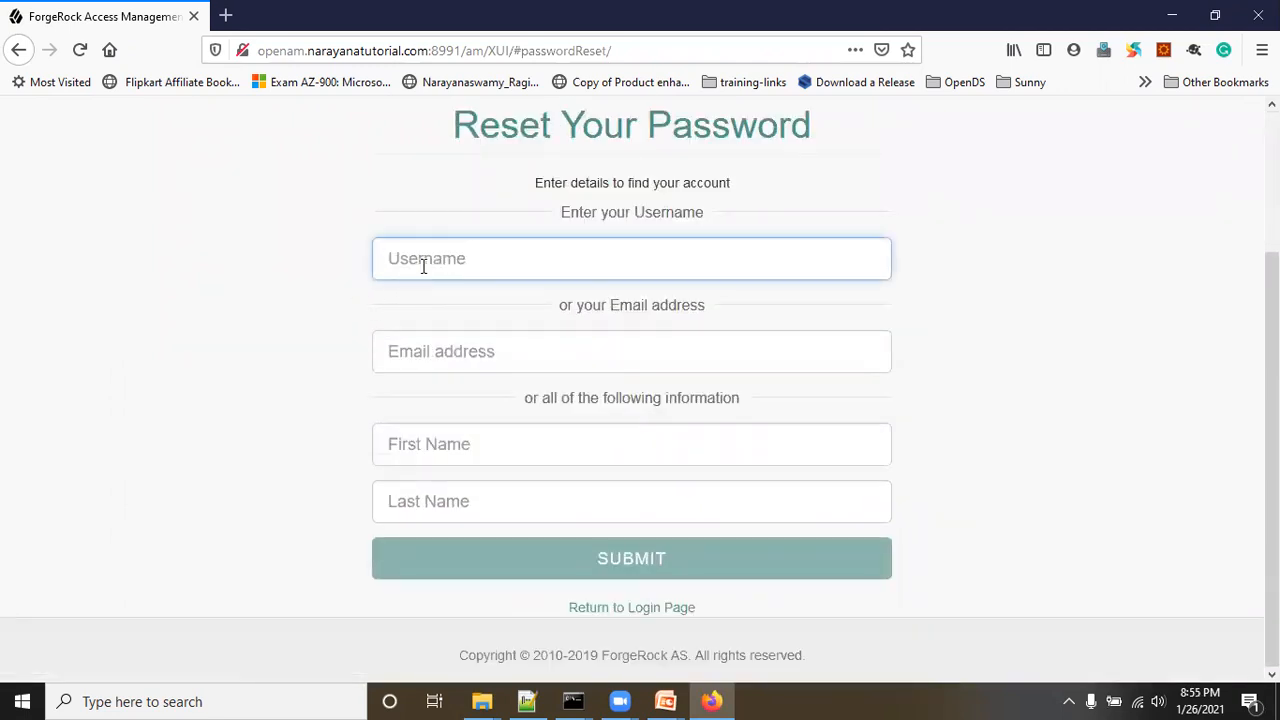
pyautogui.click(423, 358)
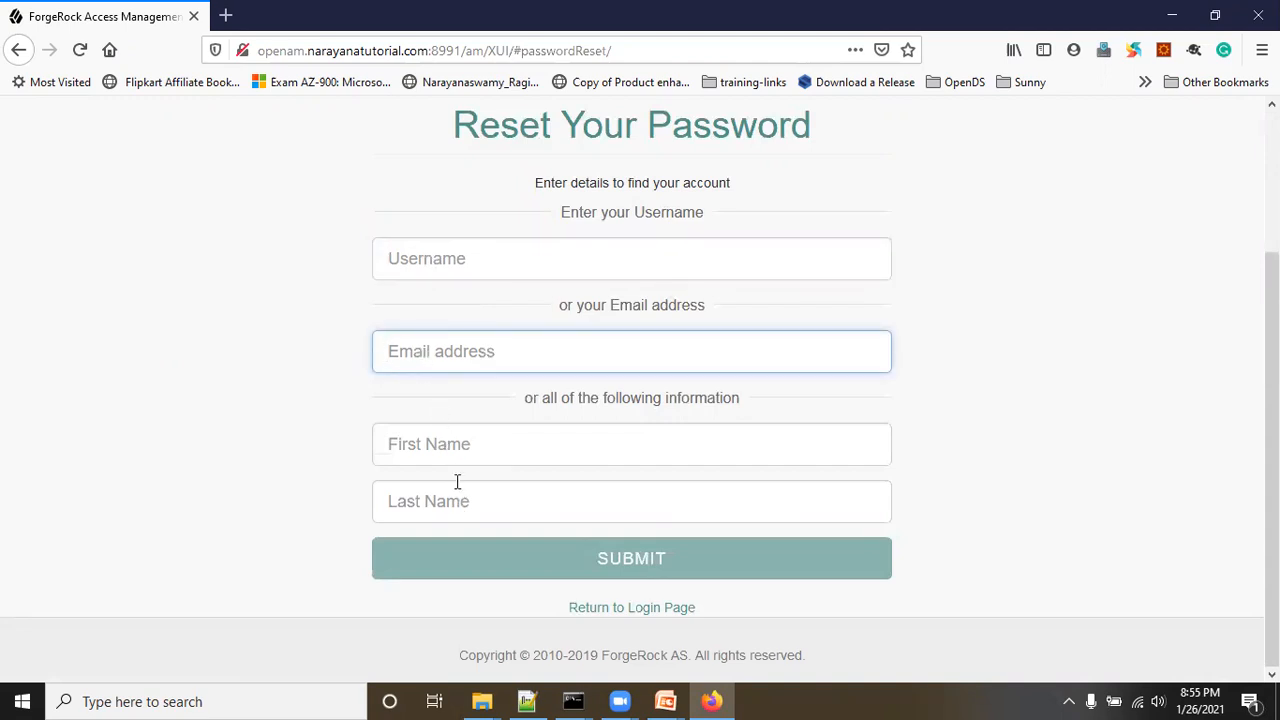
pyautogui.click(438, 259)
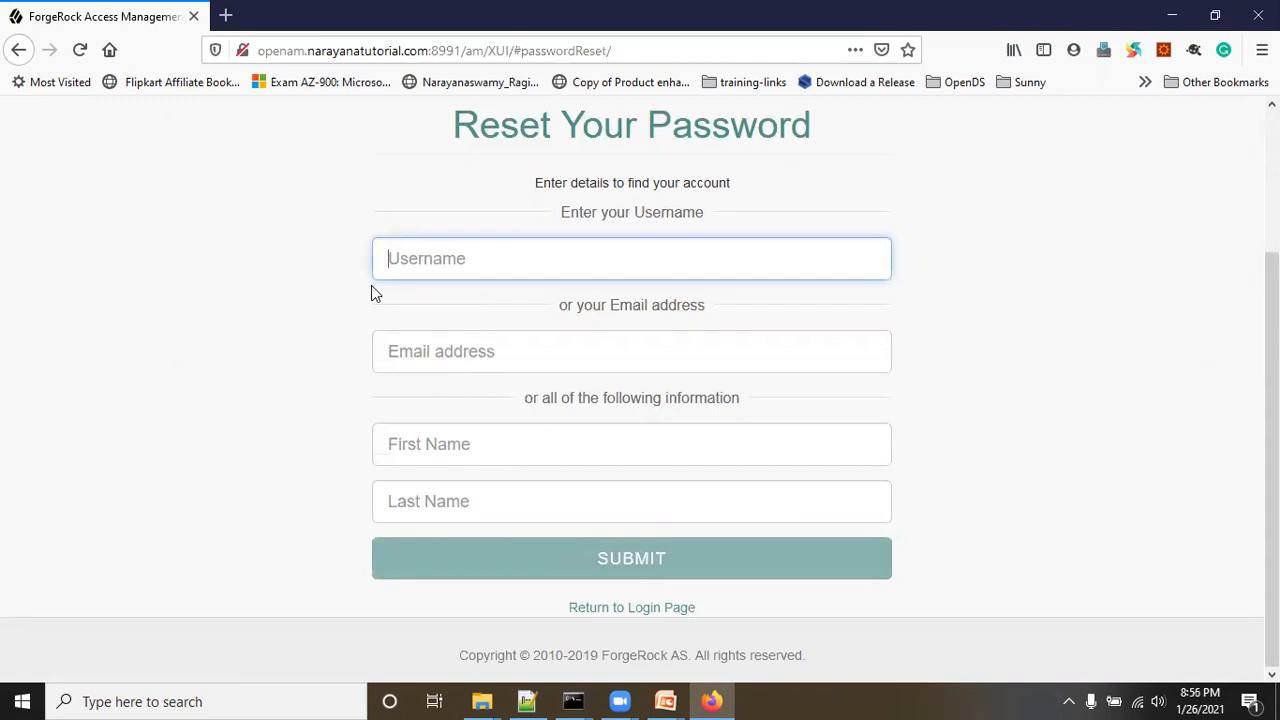
pyautogui.write('narayana')
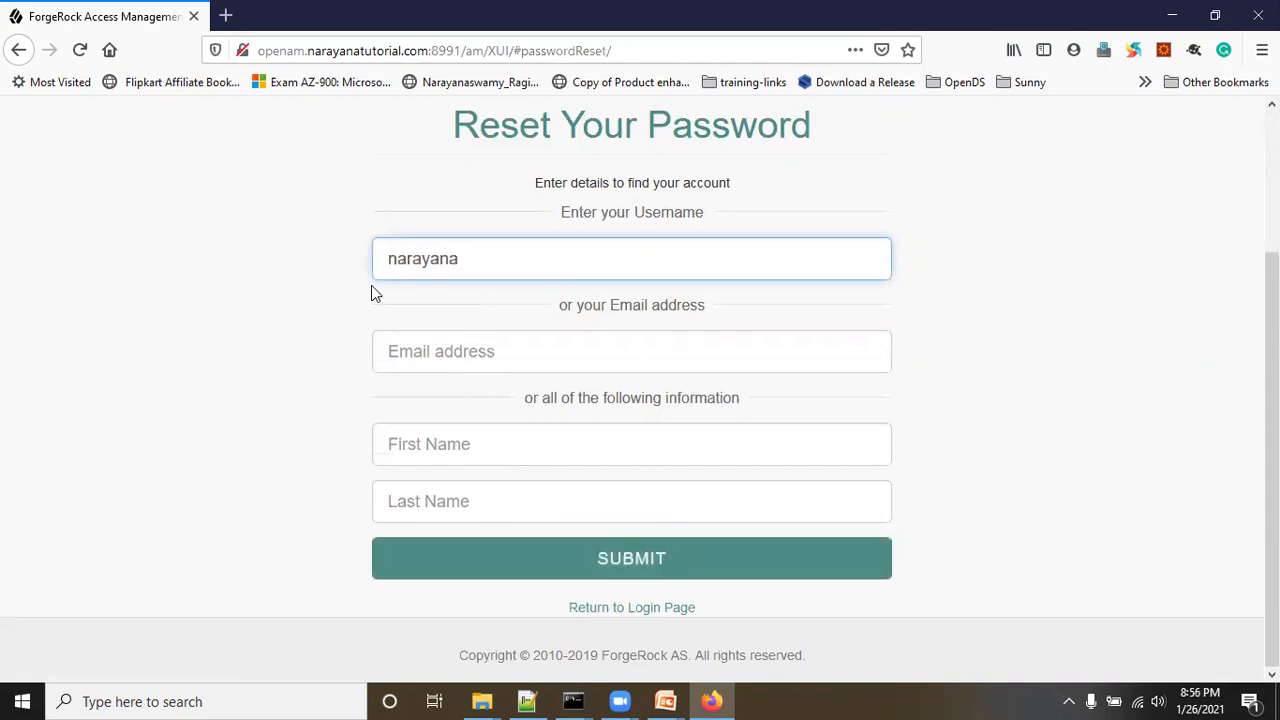
pyautogui.click(620, 563)
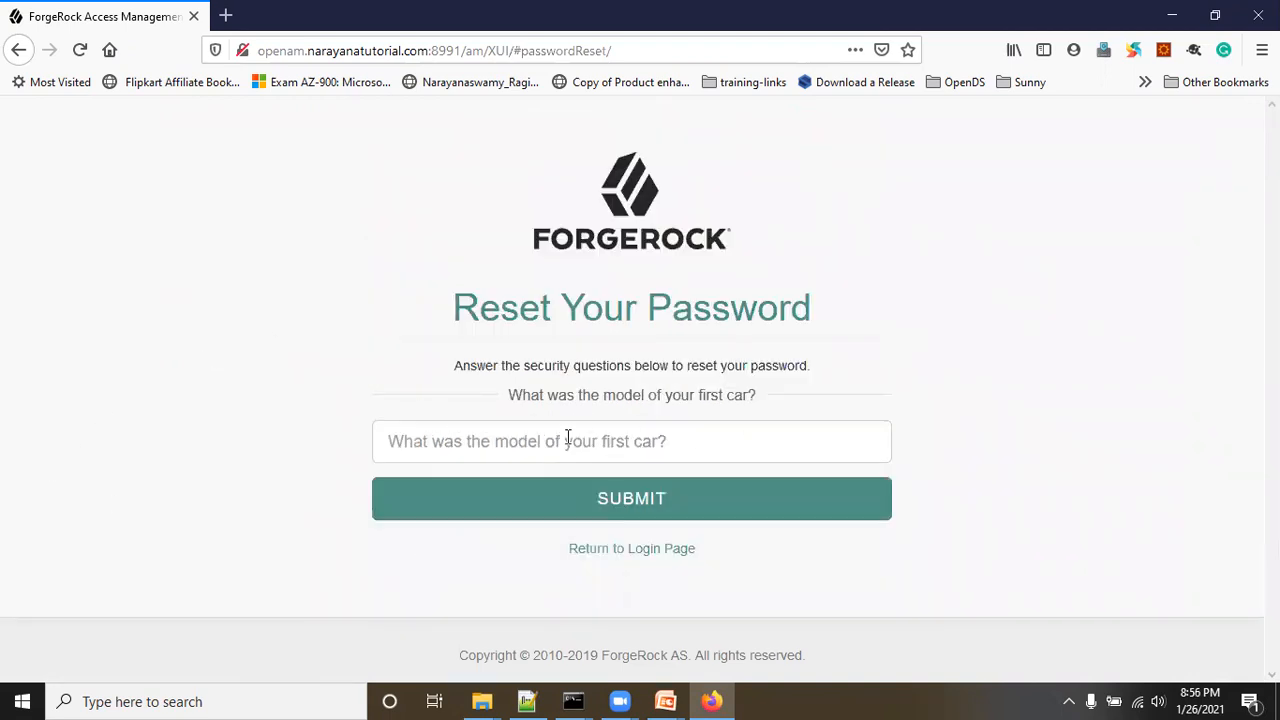
# Step: Answer the first-car security question and submit it
pyautogui.moveTo(468, 368); pyautogui.dragTo(777, 400)
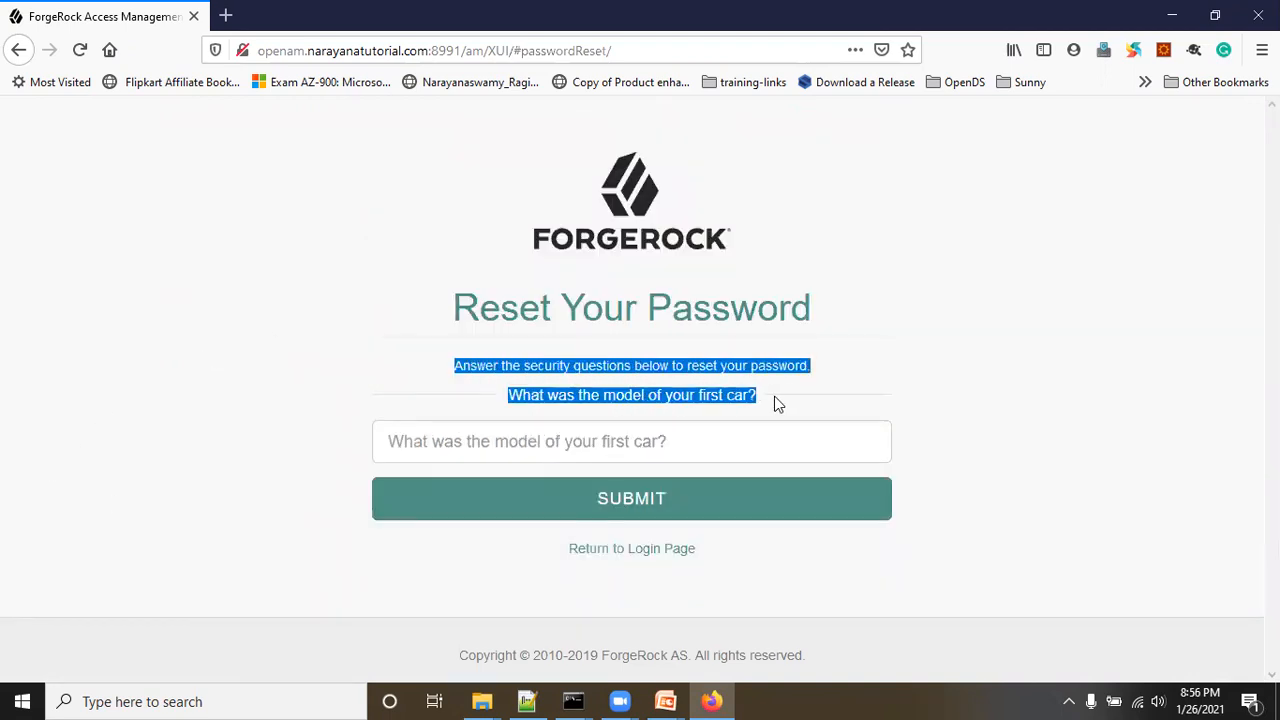
pyautogui.click(706, 396)
pyautogui.click(705, 422)
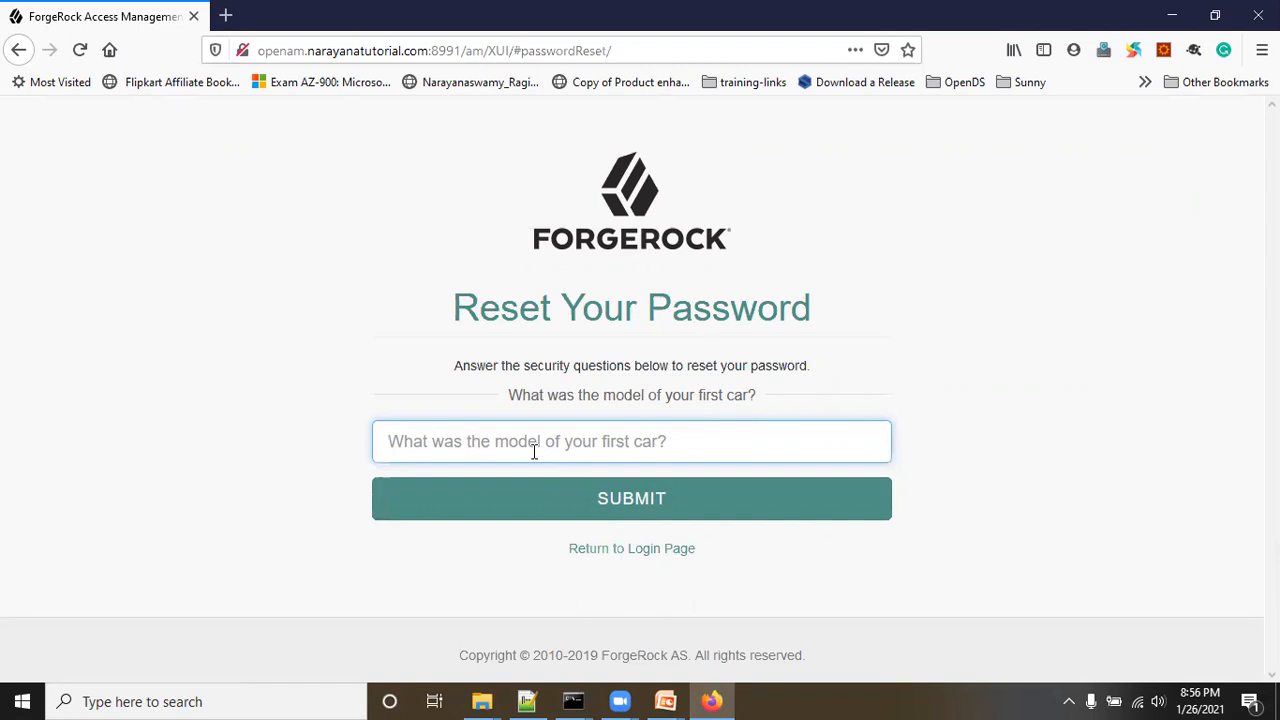
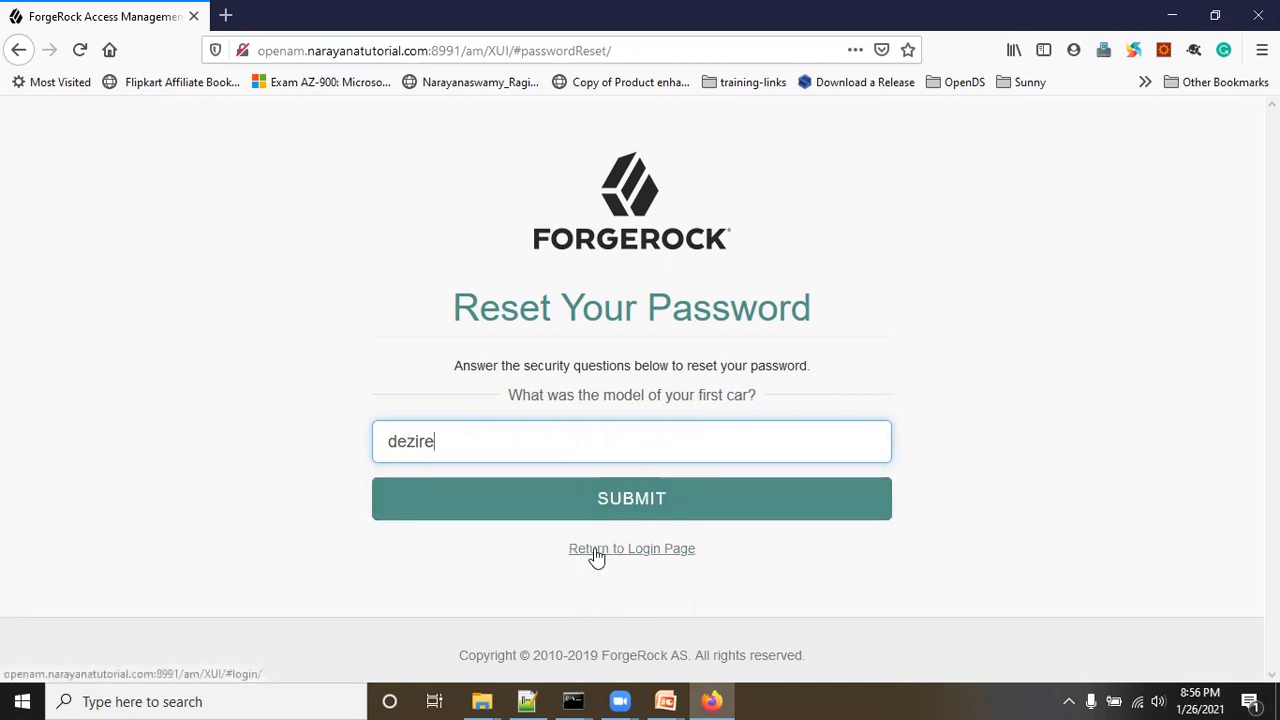
pyautogui.click(620, 497)
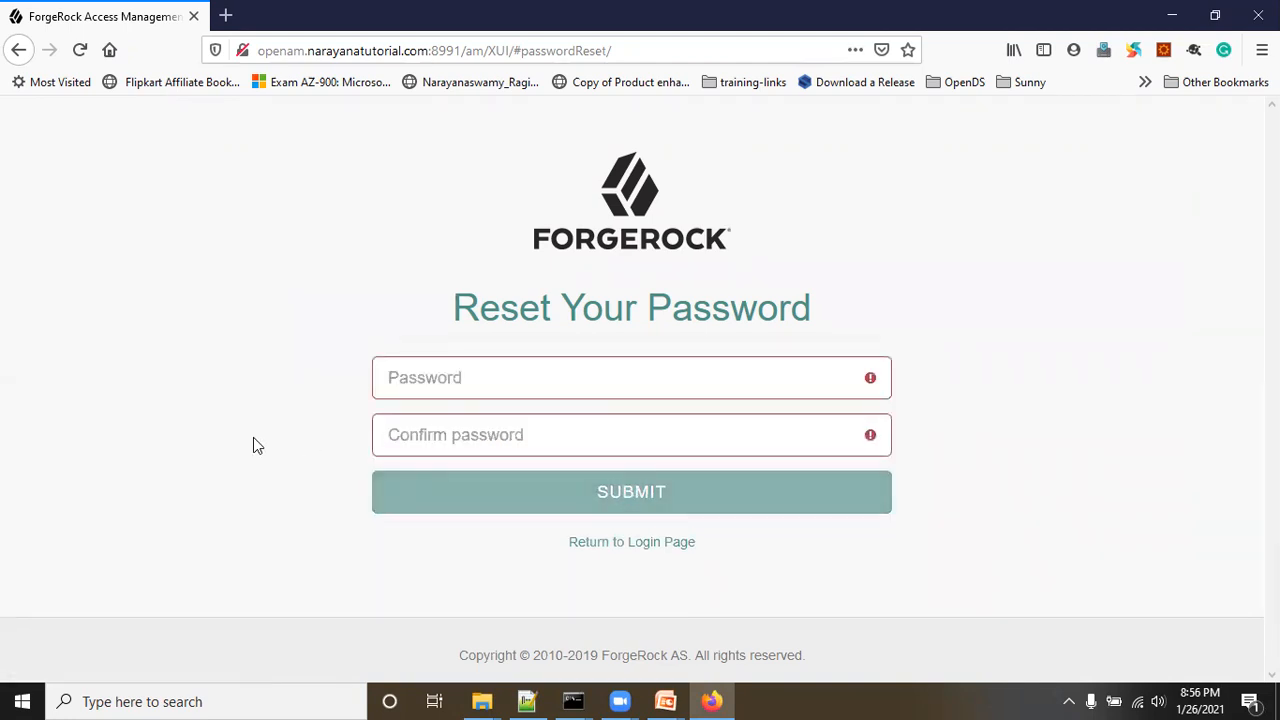
# Step: Enter and confirm a new password, then submit it
pyautogui.click(398, 376)
pyautogui.click(469, 377)
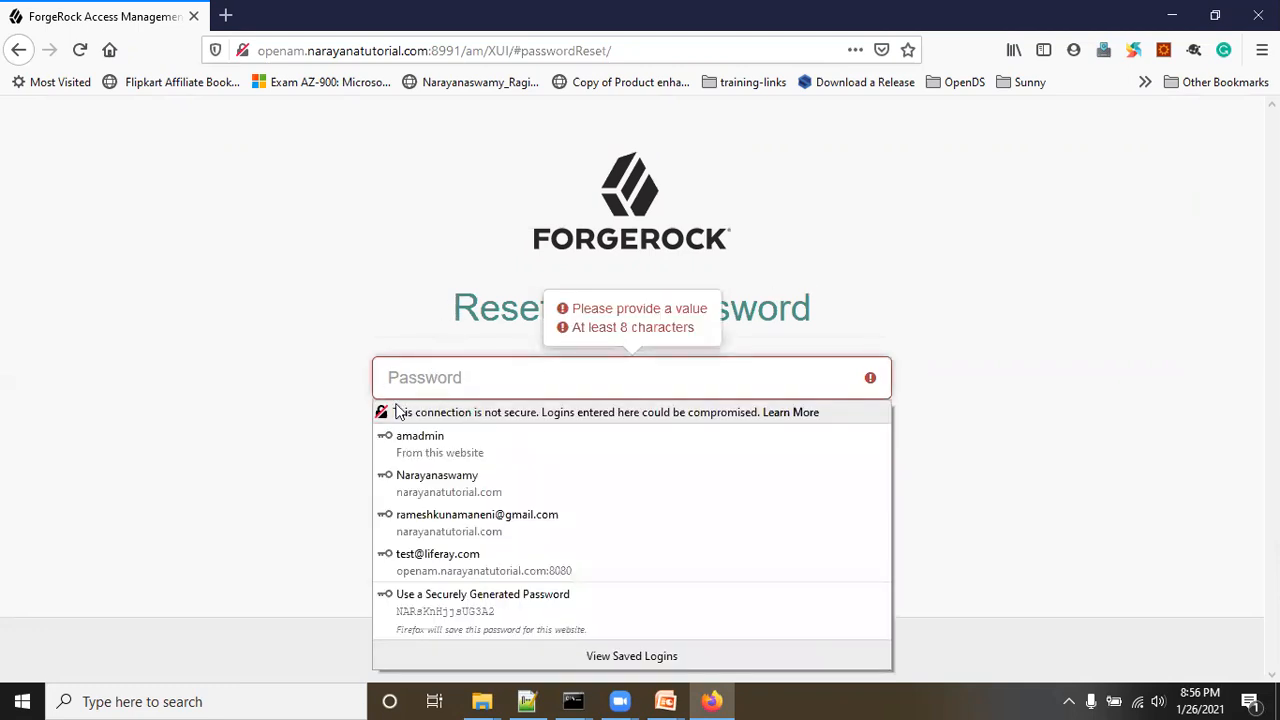
pyautogui.click(300, 420)
pyautogui.click(457, 379)
pyautogui.write('**********')
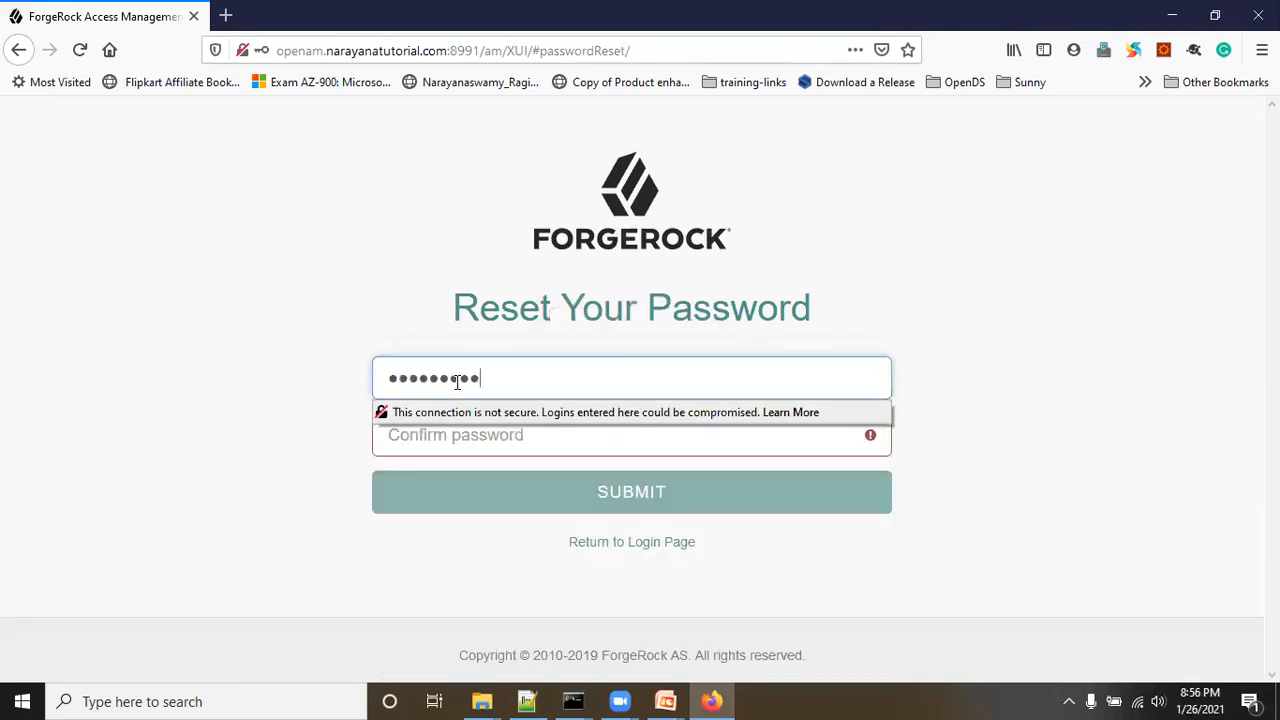
pyautogui.press('Tab')
pyautogui.write('*******')
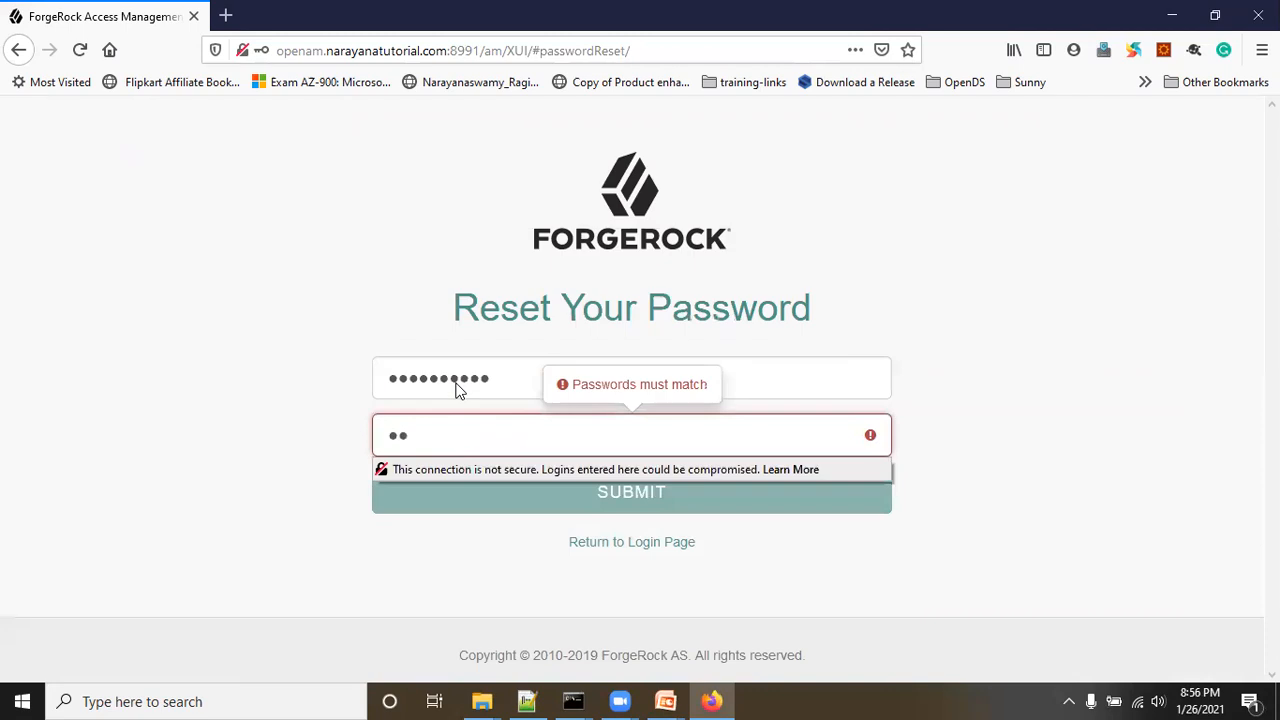
pyautogui.write('*')
pyautogui.click(268, 296)
pyautogui.click(634, 496)
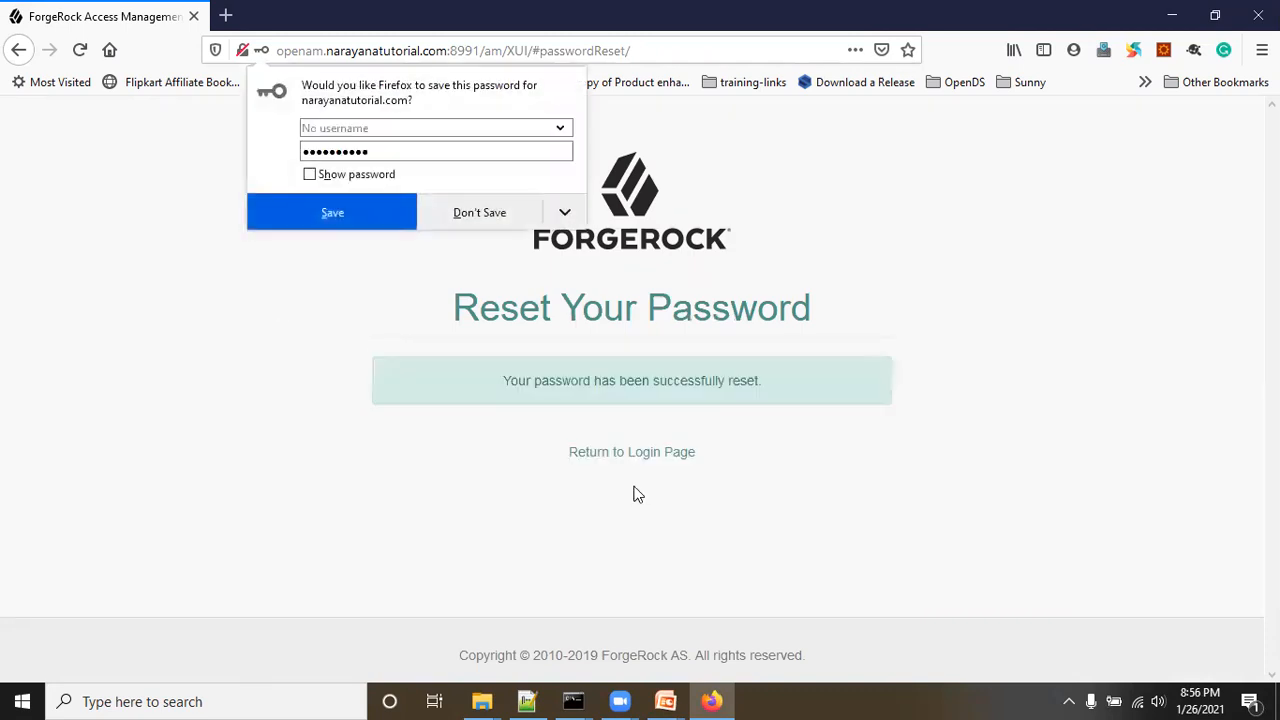
# Step: Return from the success message to the sign-in page, focusing the user name field
pyautogui.moveTo(505, 380); pyautogui.dragTo(755, 380)
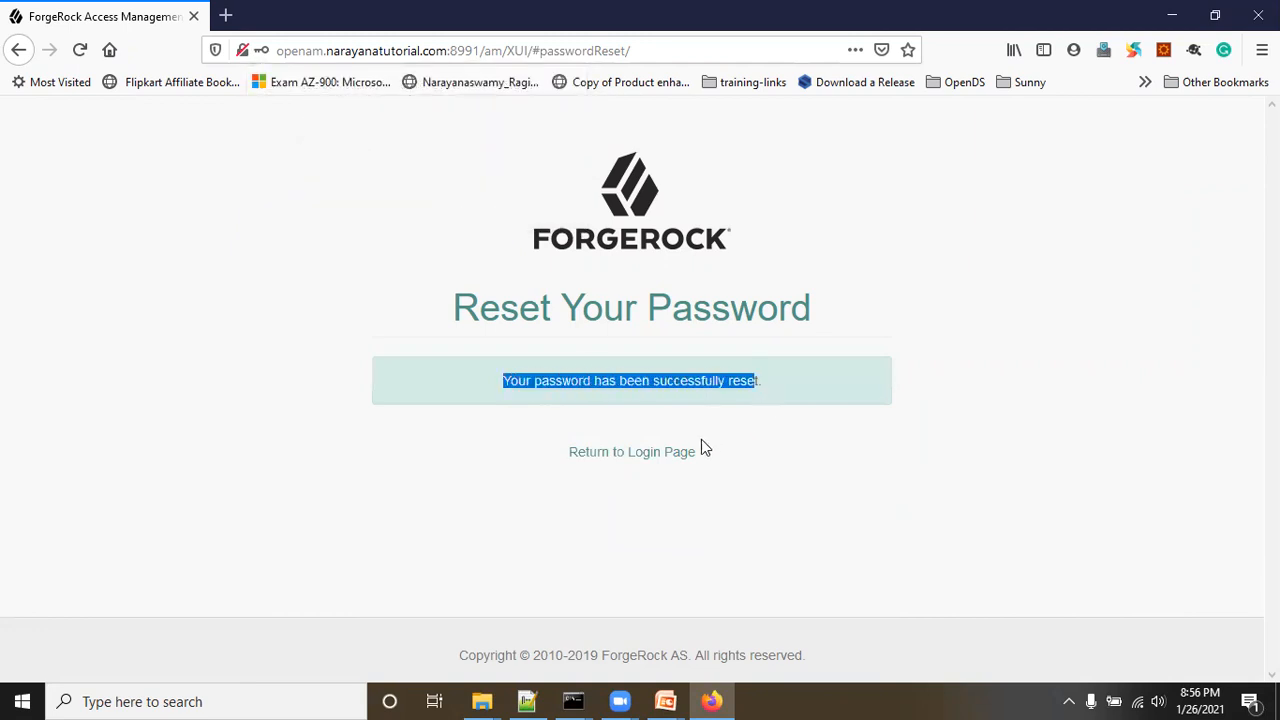
pyautogui.click(626, 454)
pyautogui.click(457, 391)
pyautogui.click(457, 391)
# Step: Sign in with the account's username and new password, declining to save the login
pyautogui.write('narayana')
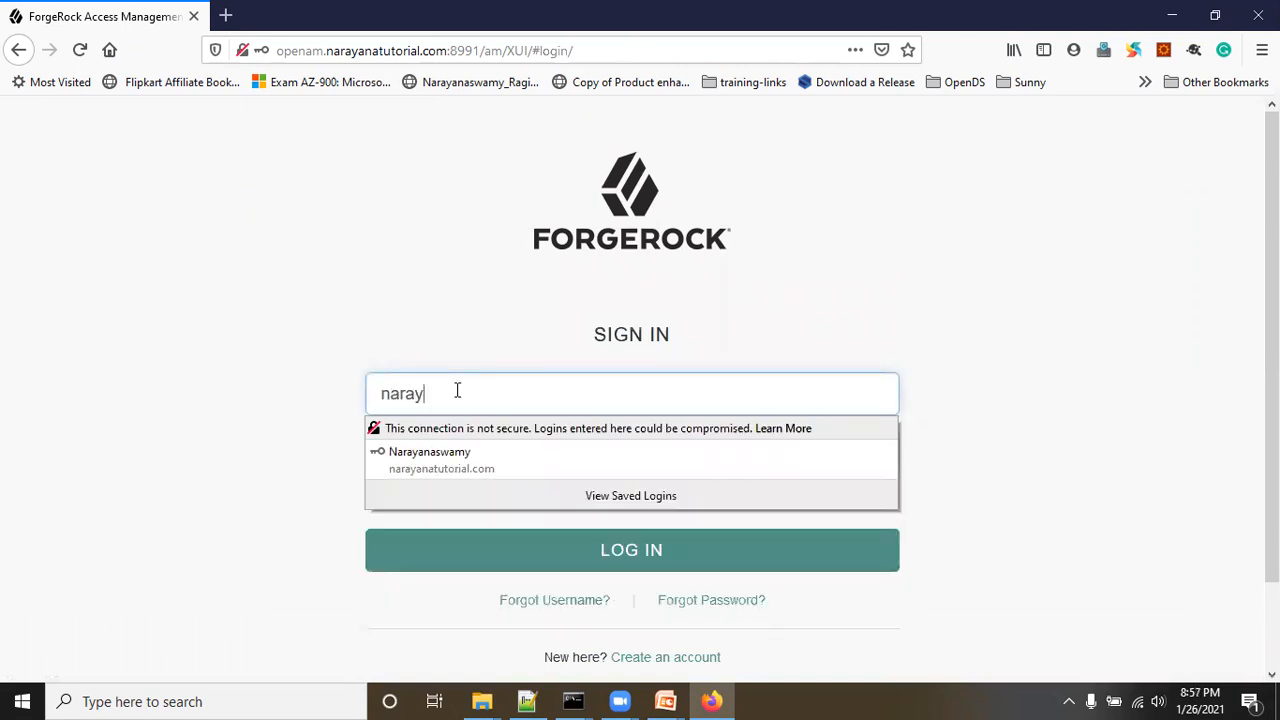
pyautogui.click(317, 329)
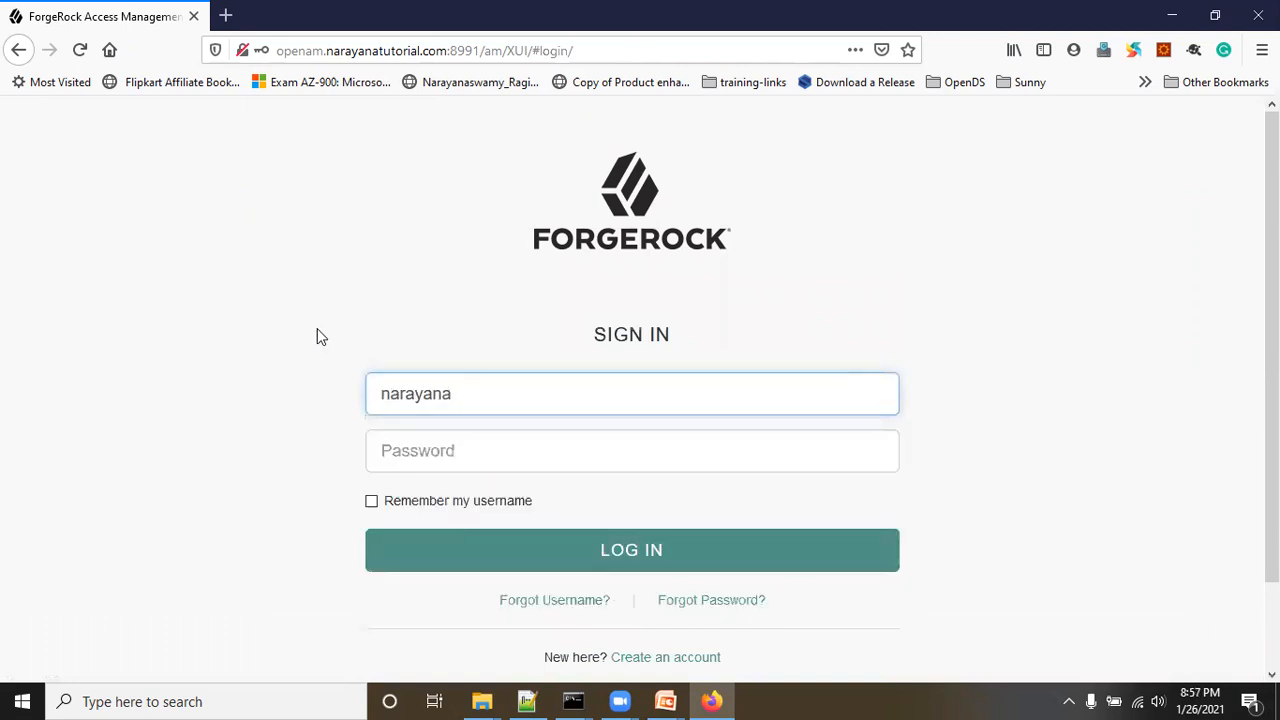
pyautogui.click(433, 460)
pyautogui.write('•••')
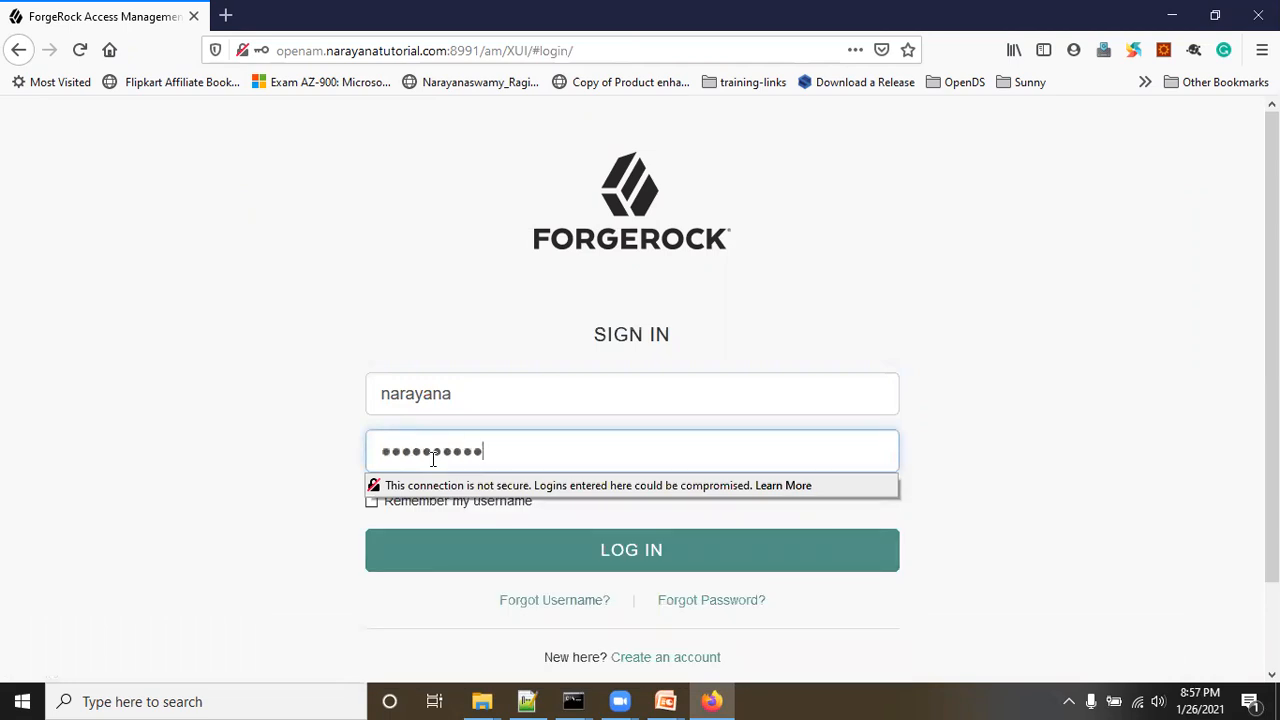
pyautogui.click(604, 551)
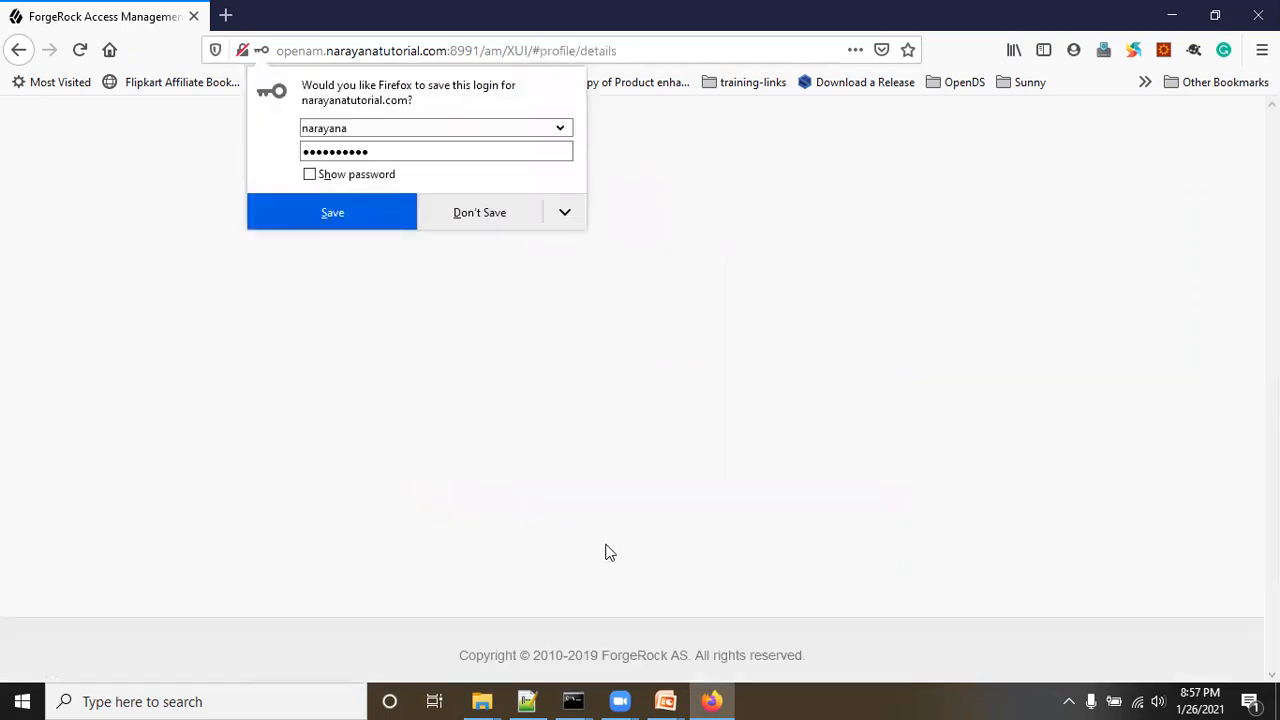
pyautogui.click(495, 218)
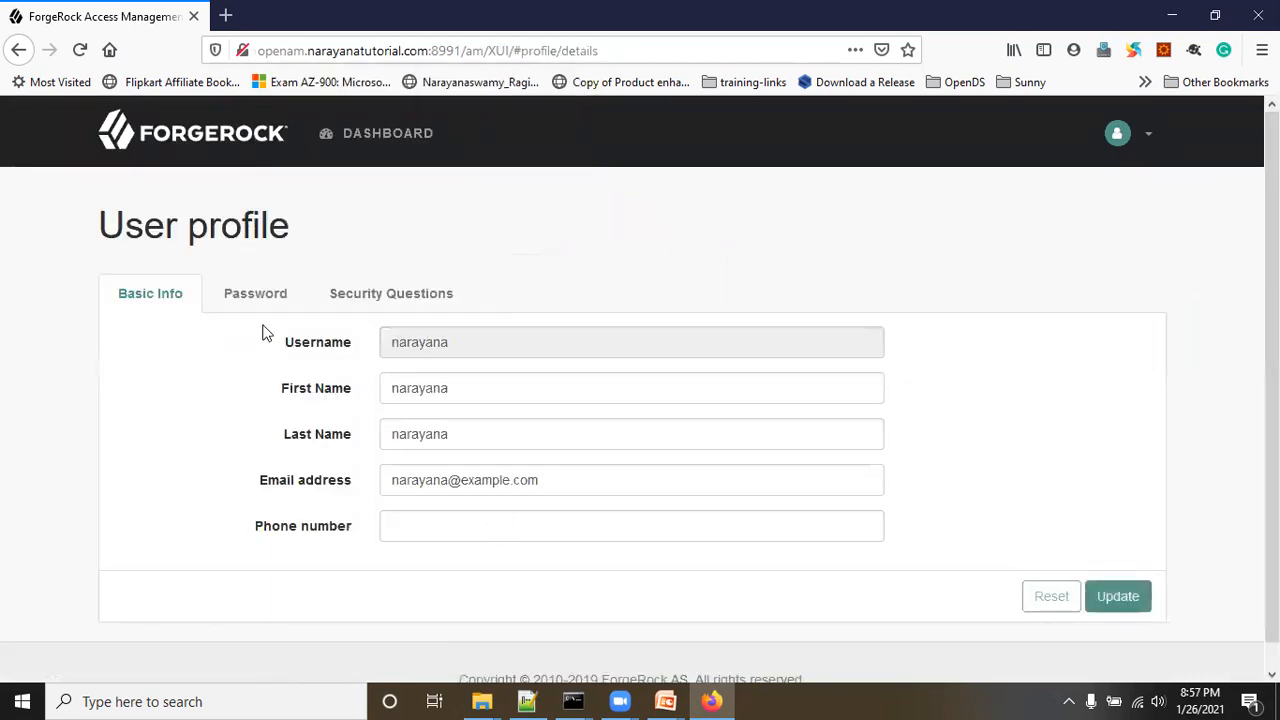
# Step: Replace the old security question with 'What is first school name' and its answer, and save
pyautogui.click(366, 292)
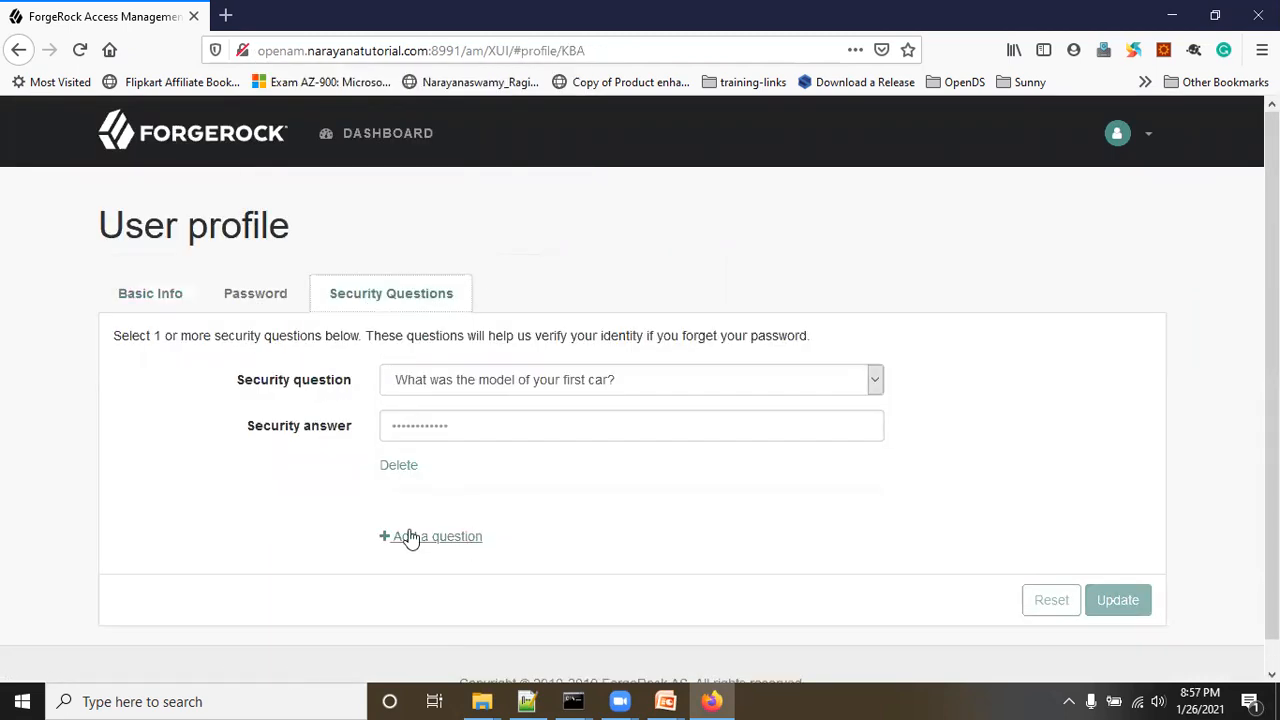
pyautogui.click(399, 469)
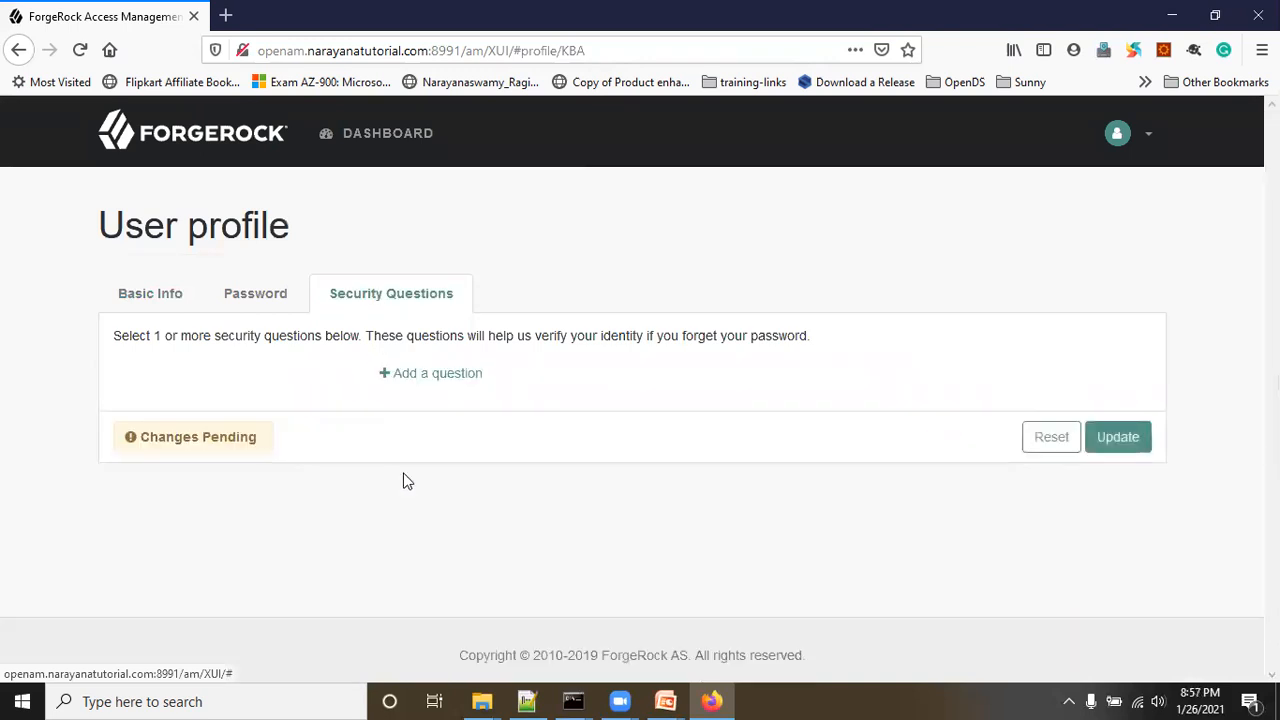
pyautogui.click(429, 373)
pyautogui.click(514, 392)
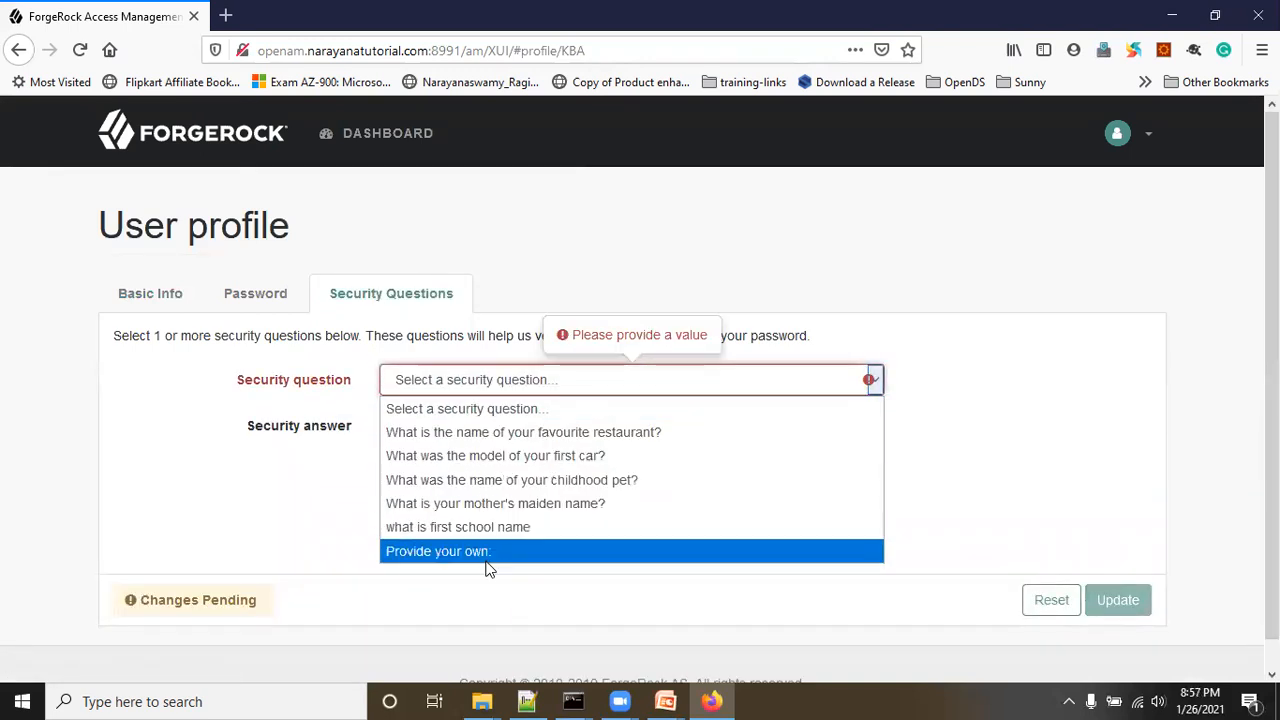
pyautogui.click(480, 527)
pyautogui.click(425, 422)
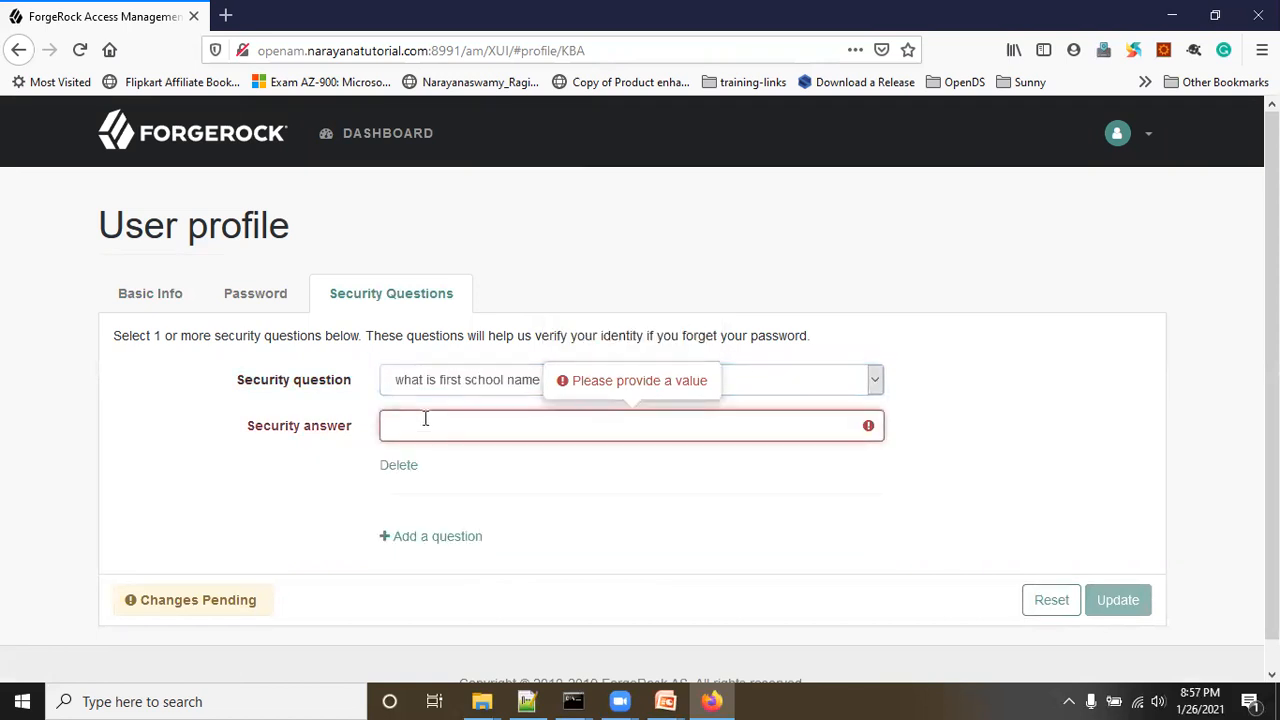
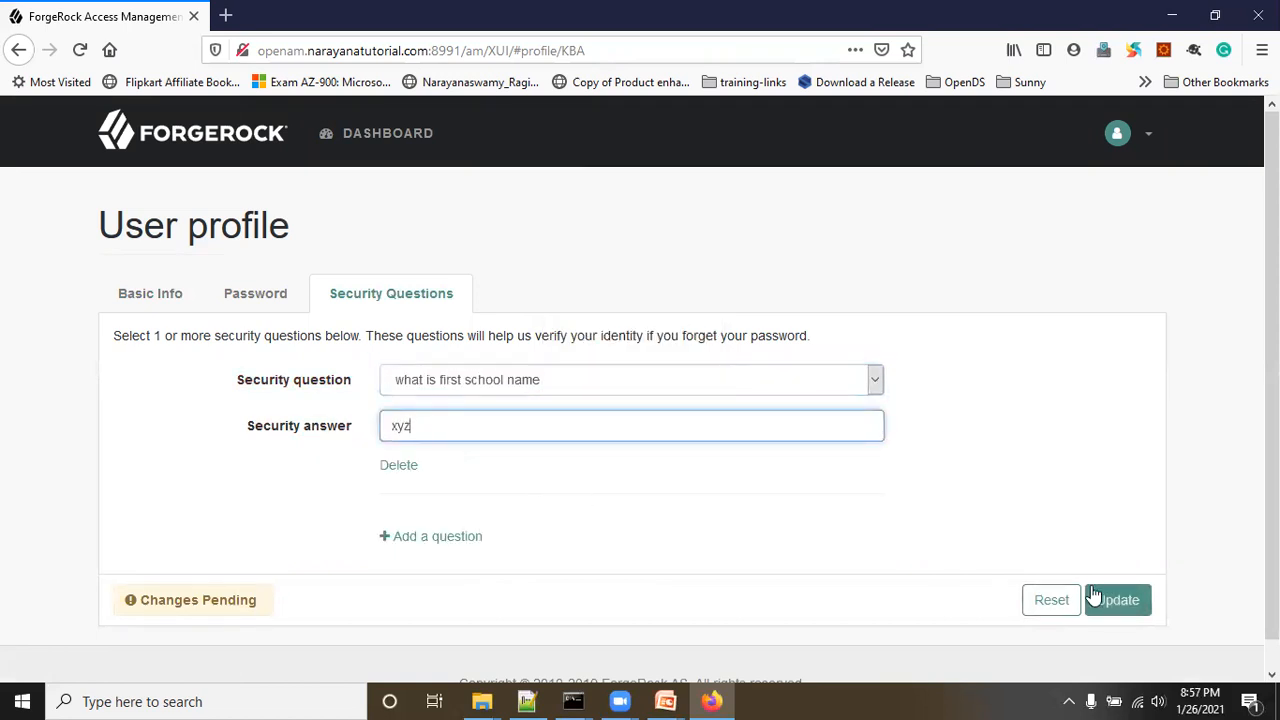
pyautogui.click(1118, 602)
# Step: Add a second question, 'What was the model of your first car?', with its answer, and save
pyautogui.click(437, 536)
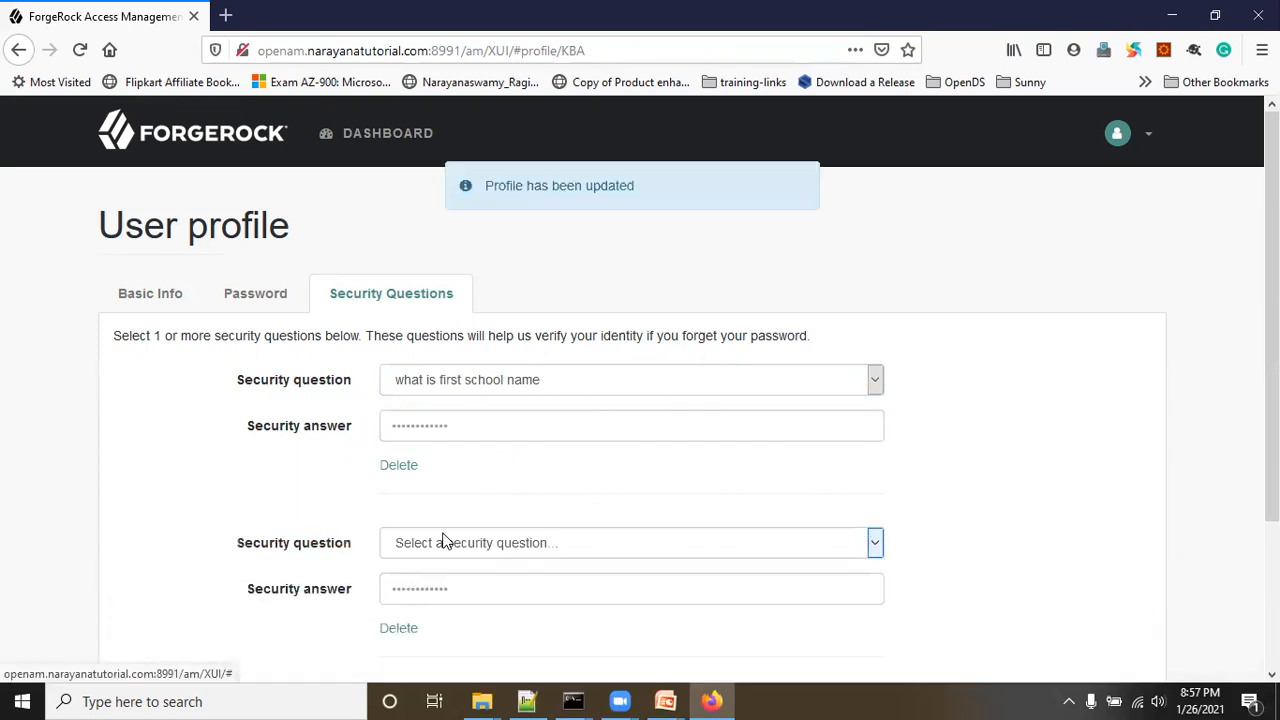
pyautogui.click(505, 545)
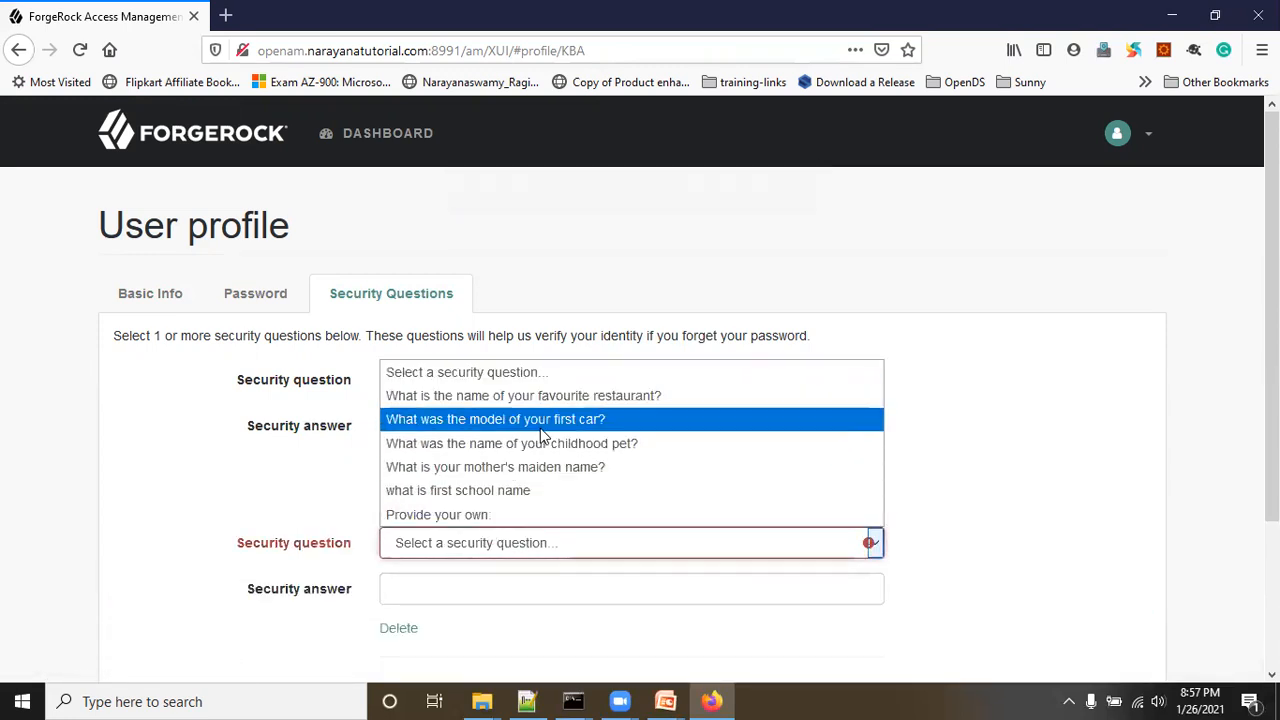
pyautogui.click(549, 424)
pyautogui.click(474, 580)
pyautogui.hotkey('shift', 'Tab')
pyautogui.scroll(-2, 1037, 592)
pyautogui.click(1118, 667)
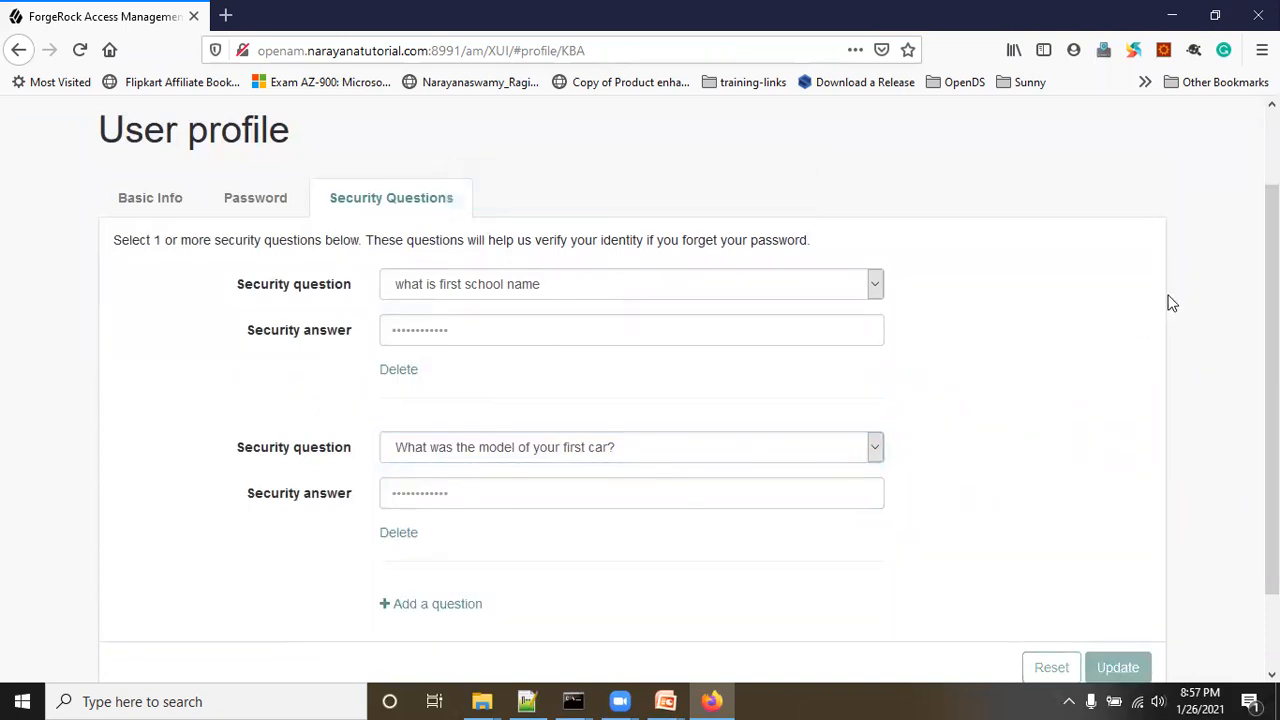
pyautogui.scroll(2, 1166, 300)
pyautogui.click(1130, 136)
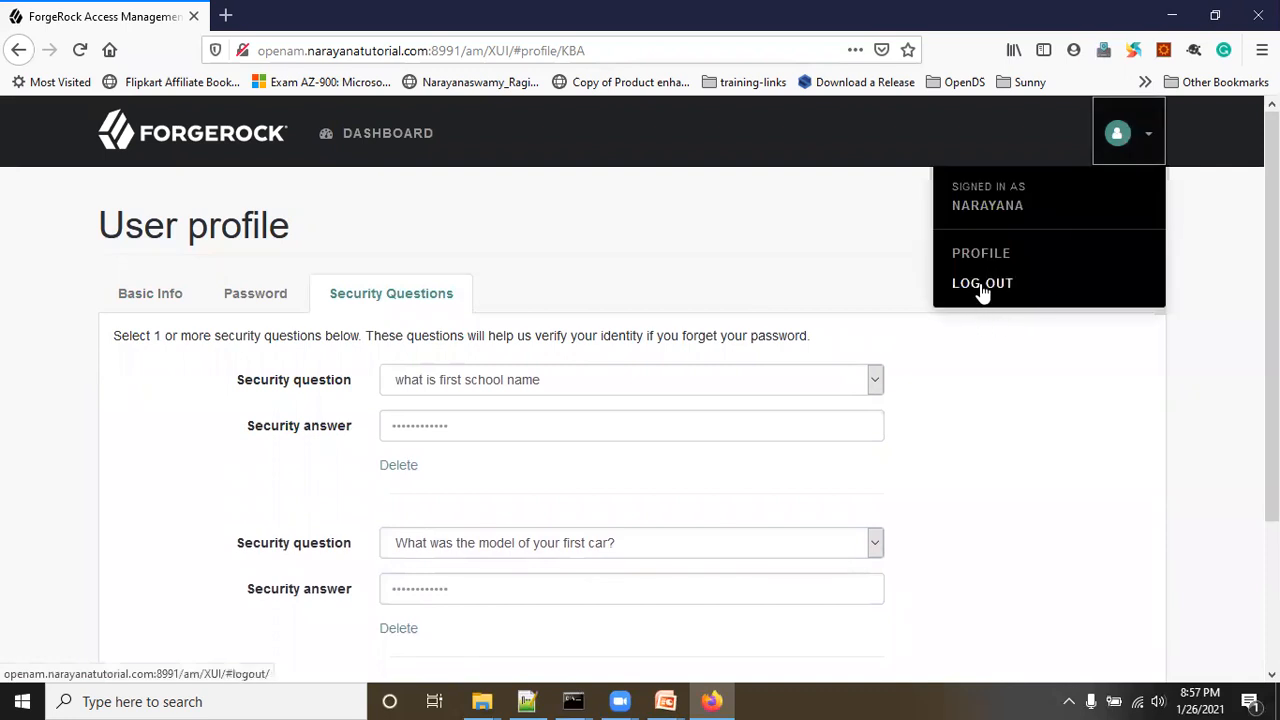
# Step: Log out and open the Forgot Password page from the sign-in screen
pyautogui.click(980, 286)
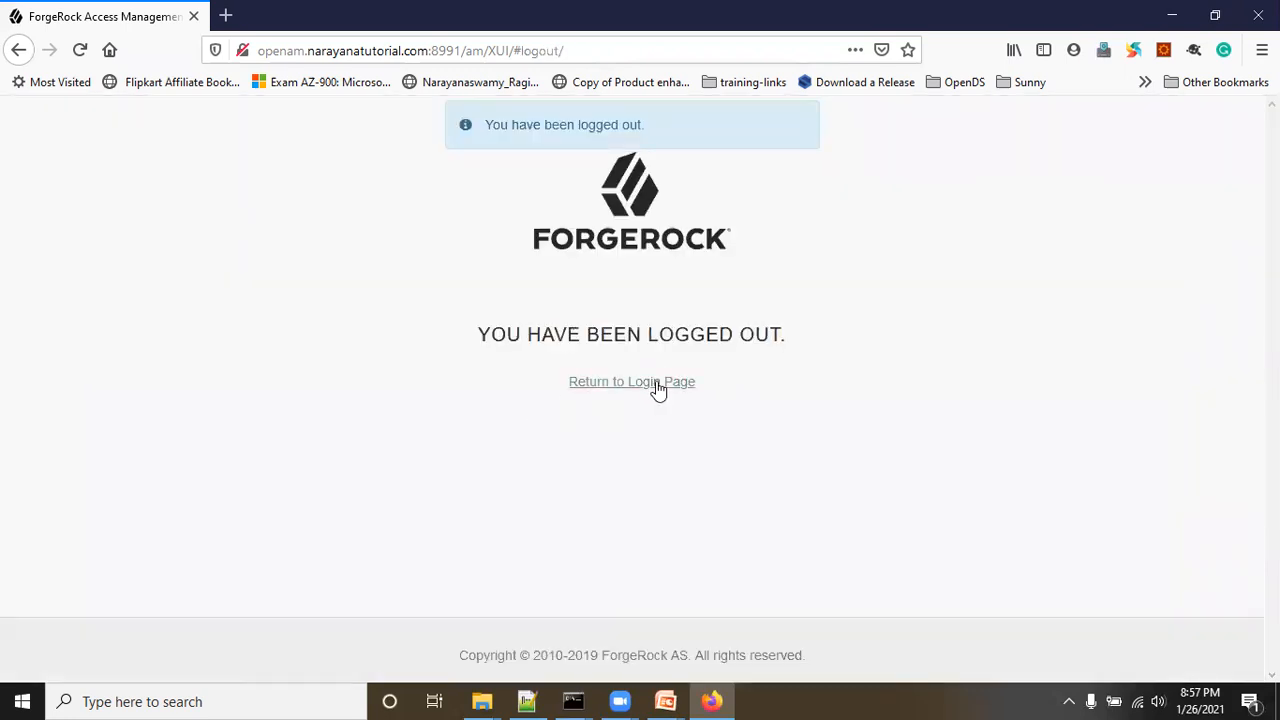
pyautogui.click(656, 384)
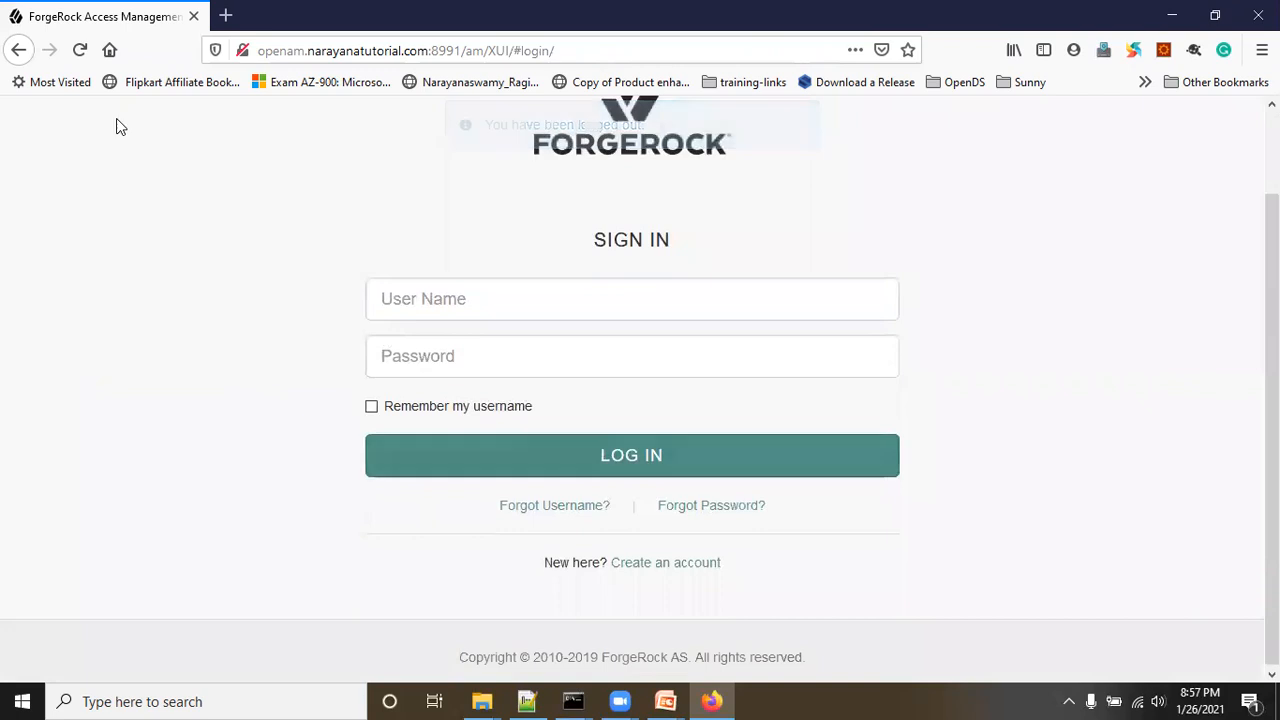
pyautogui.click(79, 50)
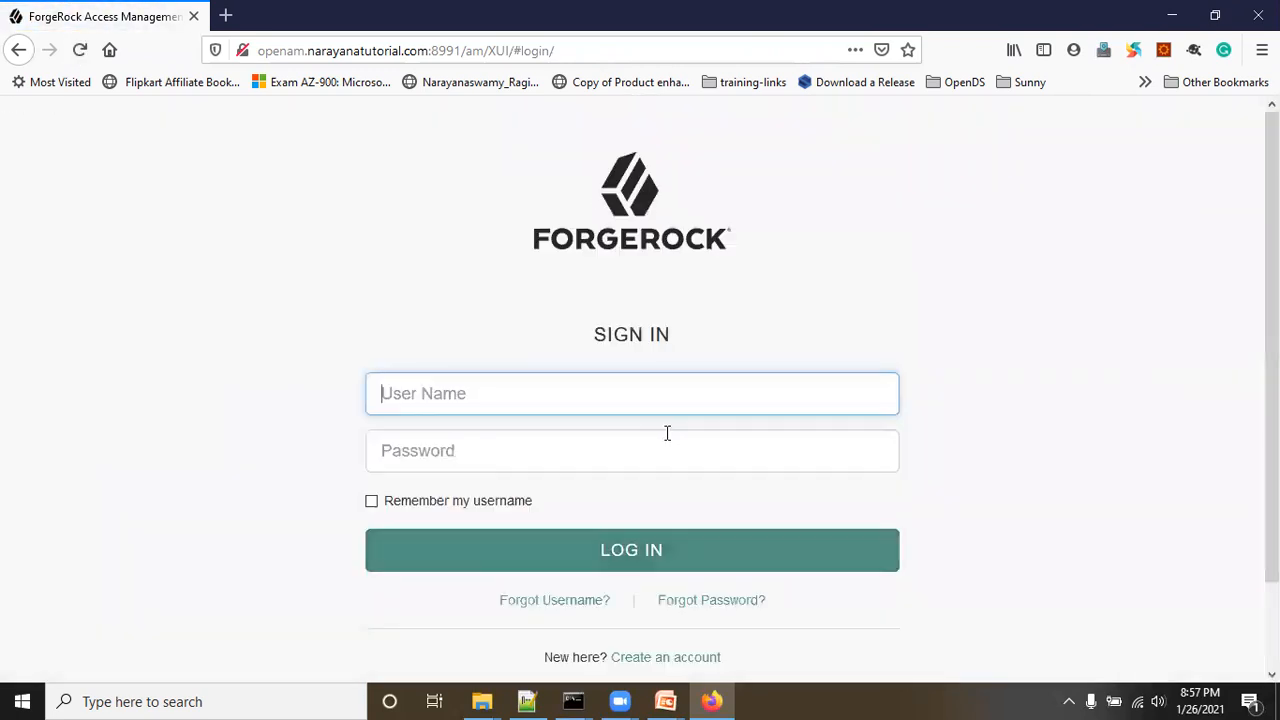
pyautogui.scroll(-2, 940, 448)
pyautogui.click(744, 507)
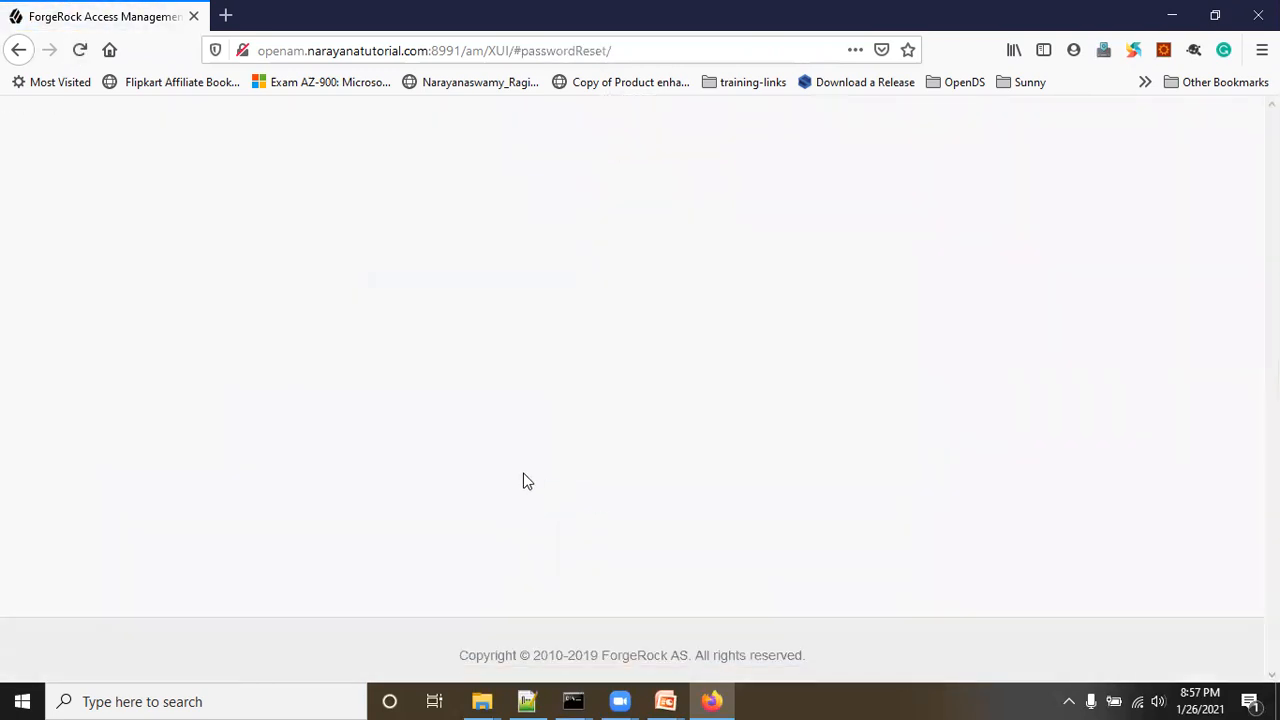
# Step: Request a reset with the saved e-mail address and submit a wrong first-school answer
pyautogui.scroll(-1, 444, 440)
pyautogui.click(433, 440)
pyautogui.write('narayan')
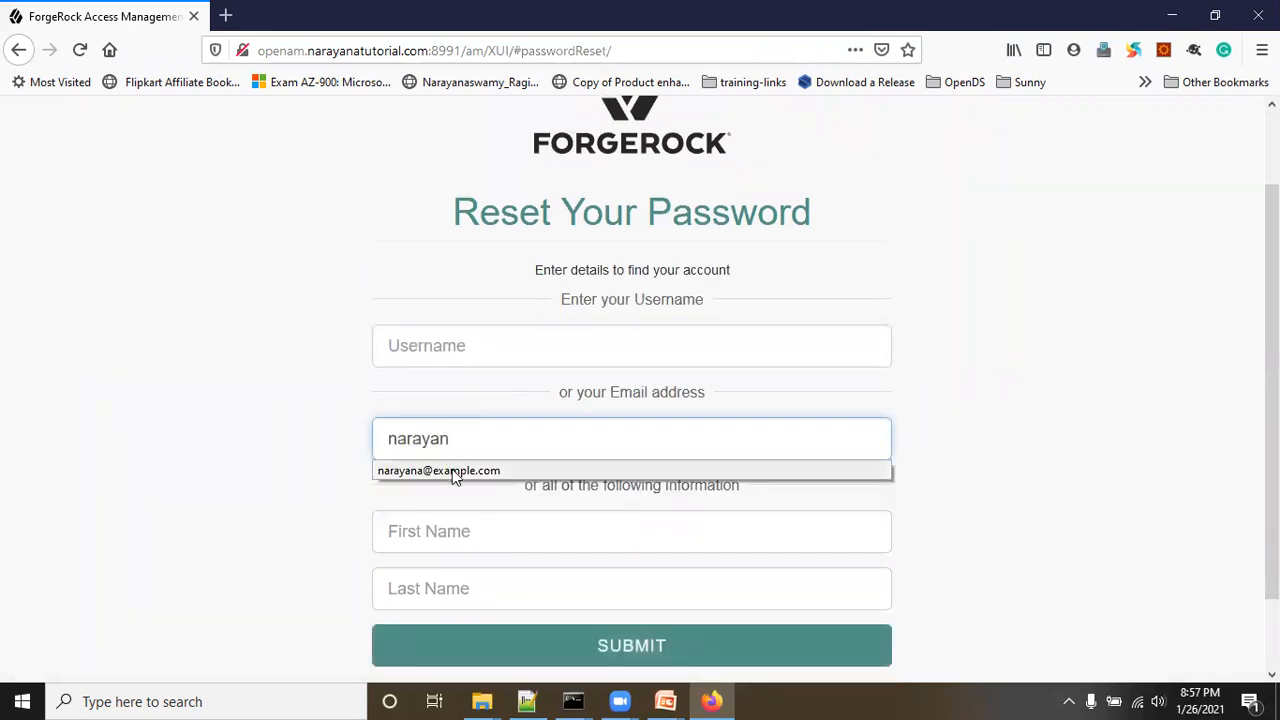
pyautogui.click(438, 470)
pyautogui.click(648, 656)
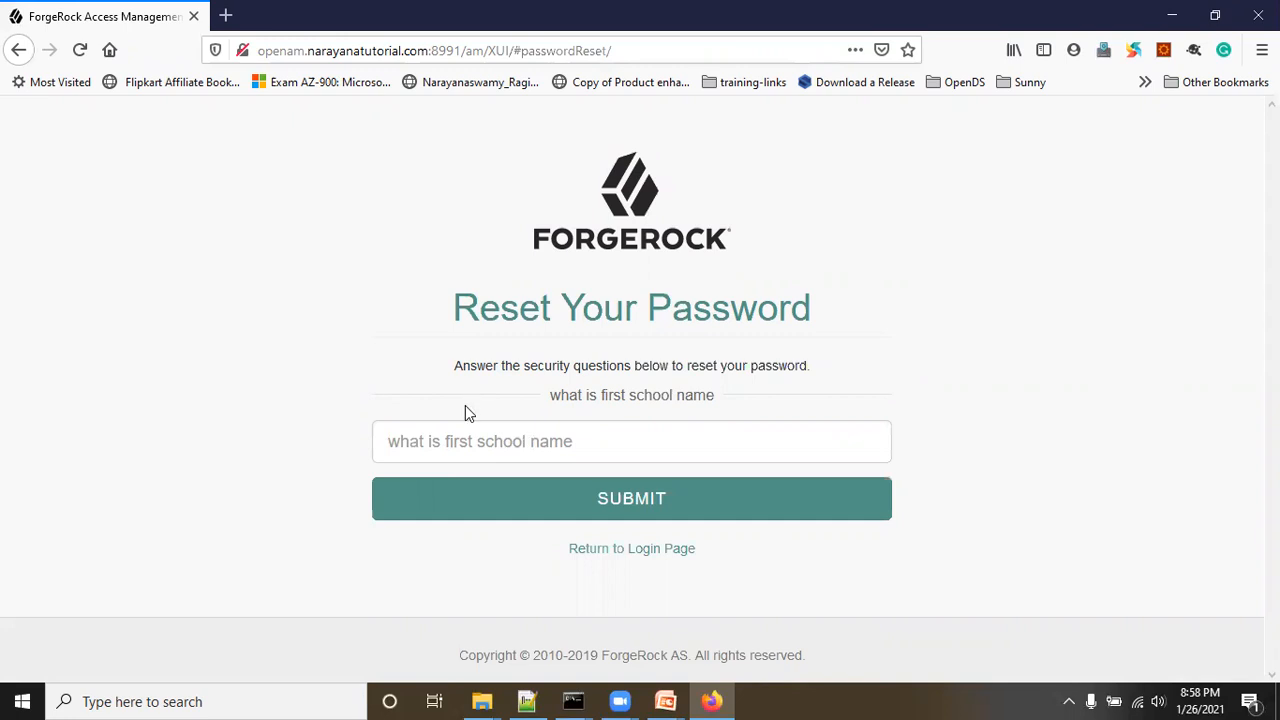
pyautogui.click(476, 446)
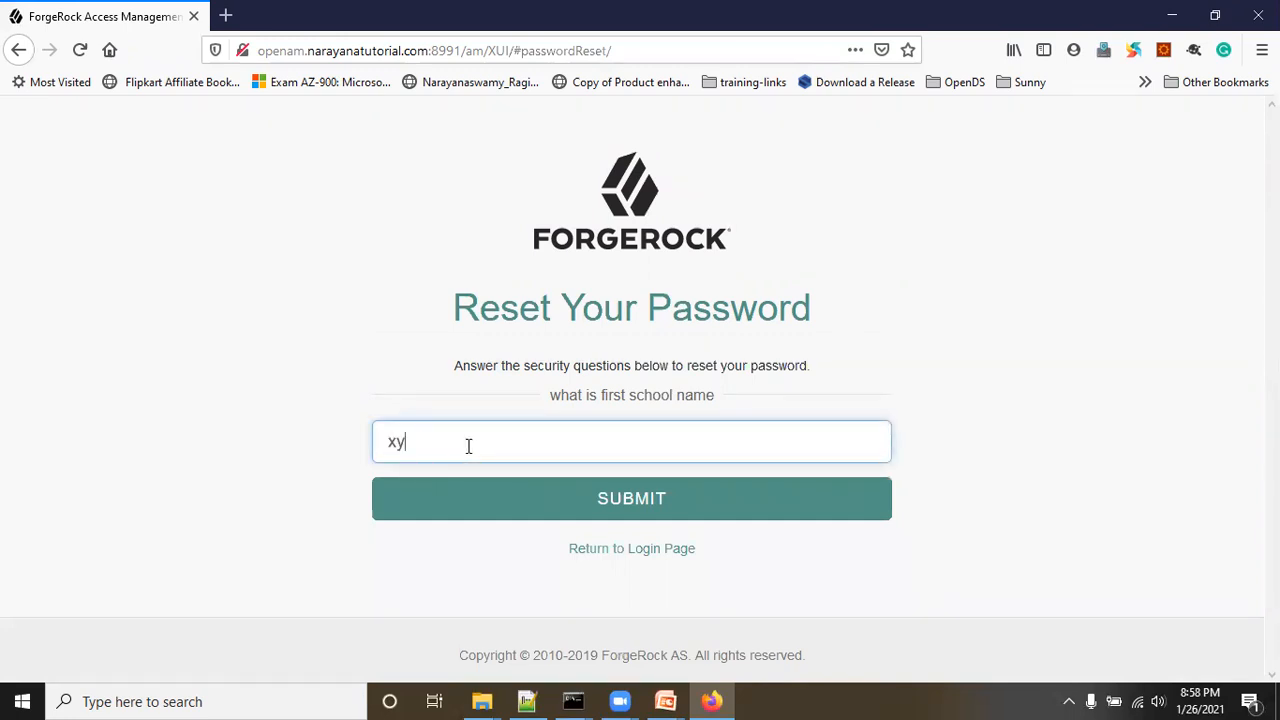
pyautogui.click(554, 503)
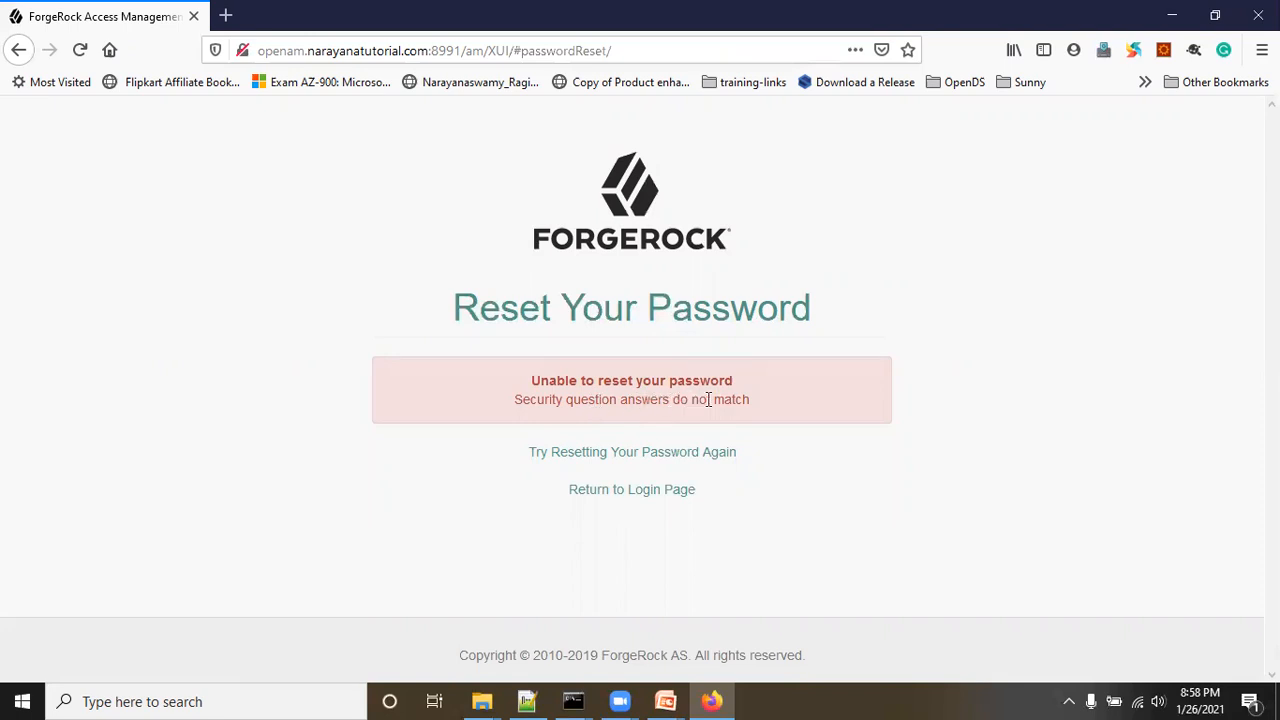
# Step: Start a new password reset and look up the account by its saved e-mail address
pyautogui.click(637, 490)
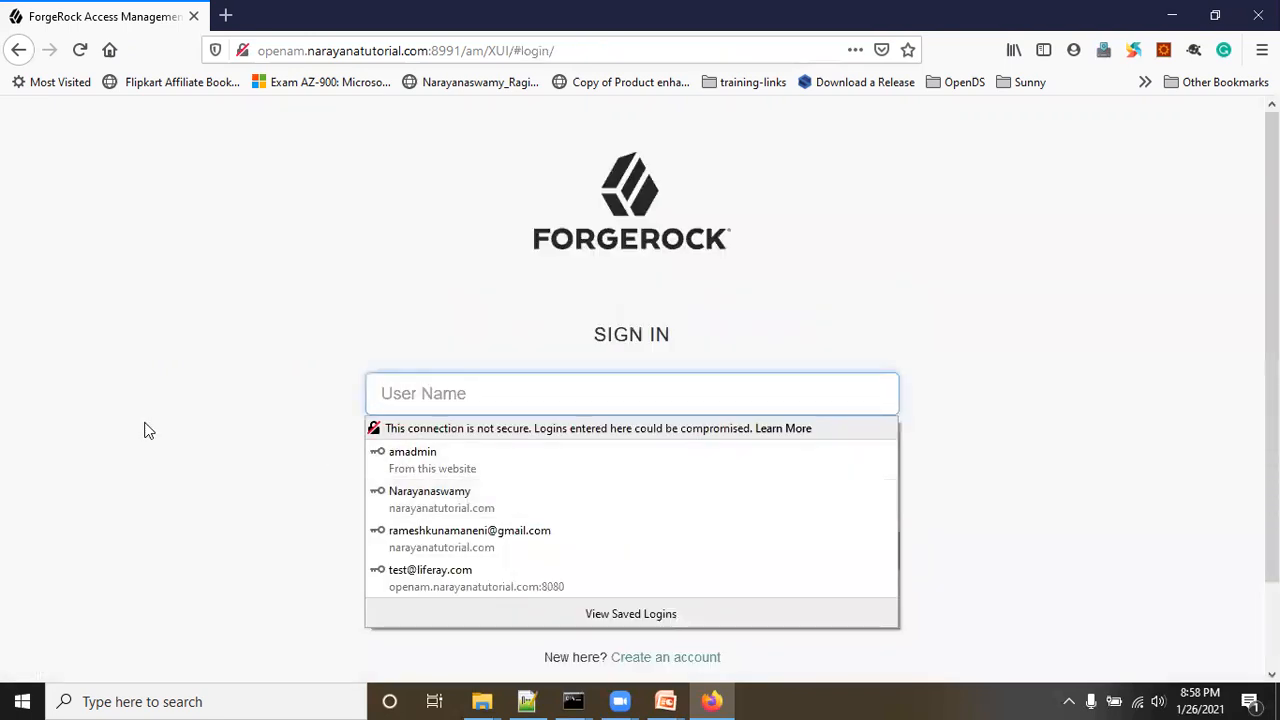
pyautogui.click(690, 604)
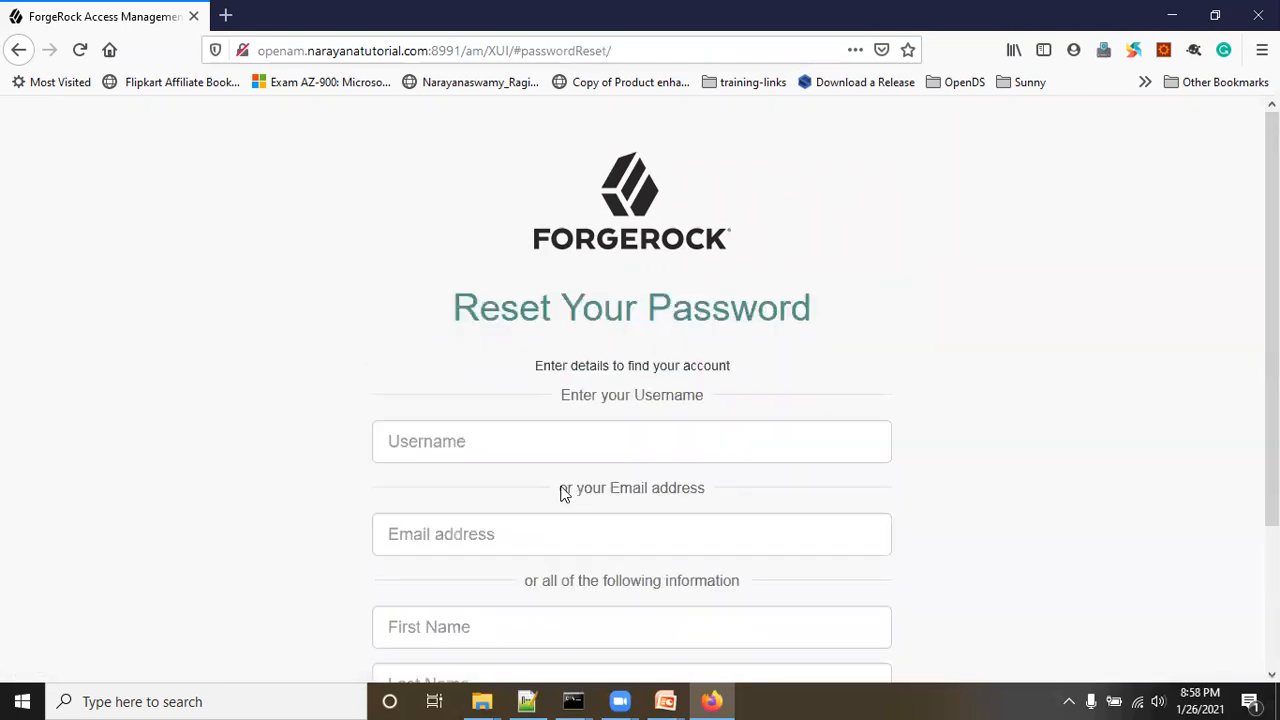
pyautogui.click(423, 531)
pyautogui.click(420, 567)
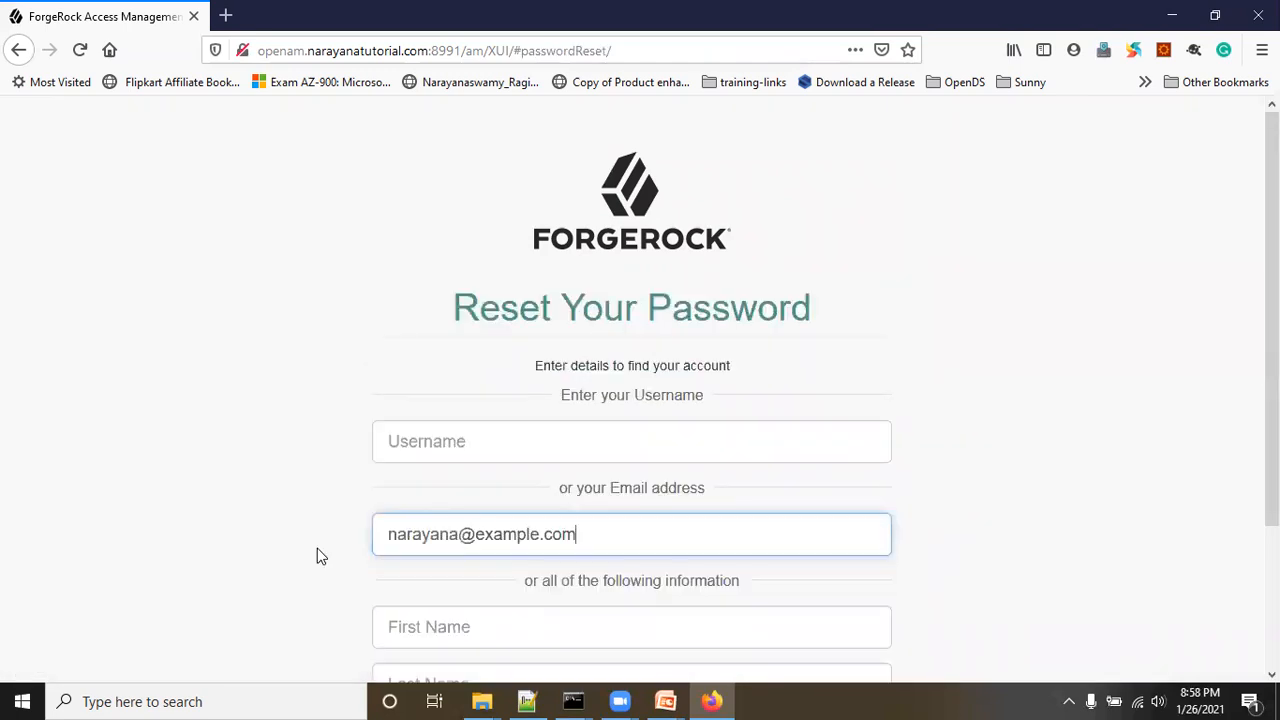
pyautogui.scroll(-1, 725, 609)
pyautogui.scroll(-2, 725, 609)
pyautogui.click(731, 568)
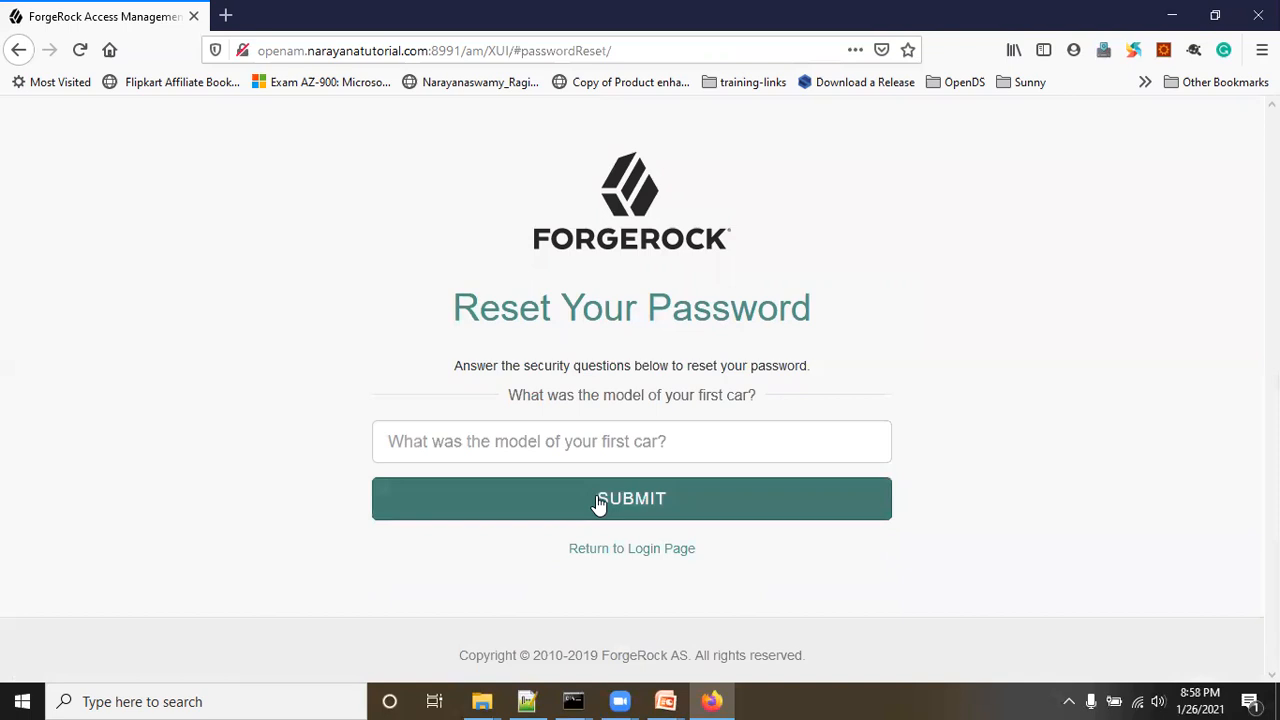
# Step: Answer the first-car security question with the remembered answer and submit
pyautogui.click(498, 443)
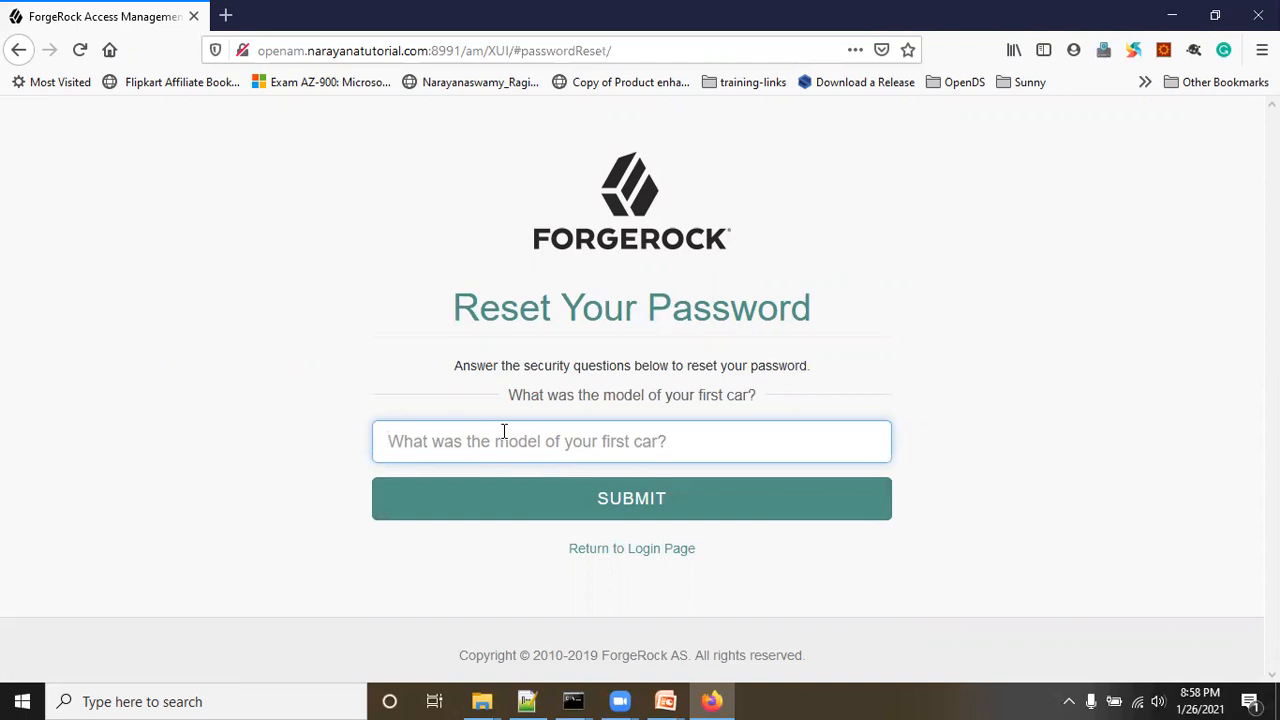
pyautogui.click(504, 430)
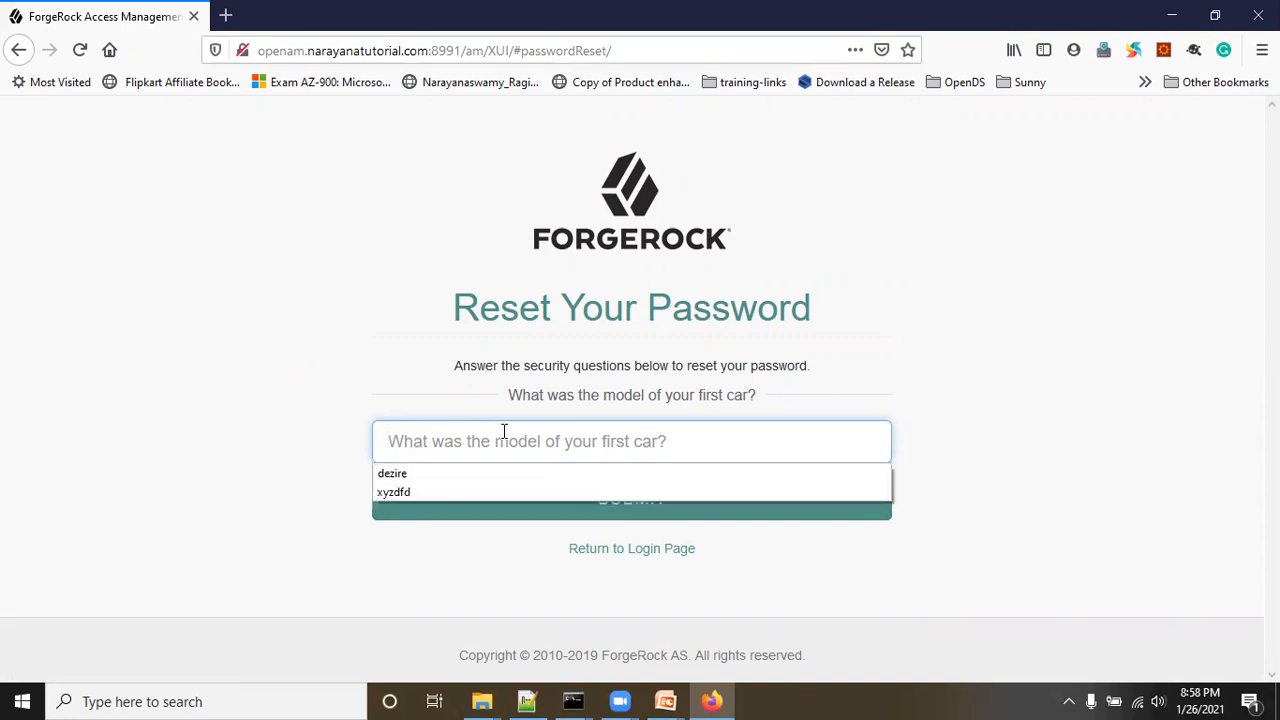
pyautogui.click(392, 476)
pyautogui.click(202, 468)
pyautogui.click(632, 508)
# Step: Enter and confirm a new password, save it, and return to the sign-in page
pyautogui.click(408, 384)
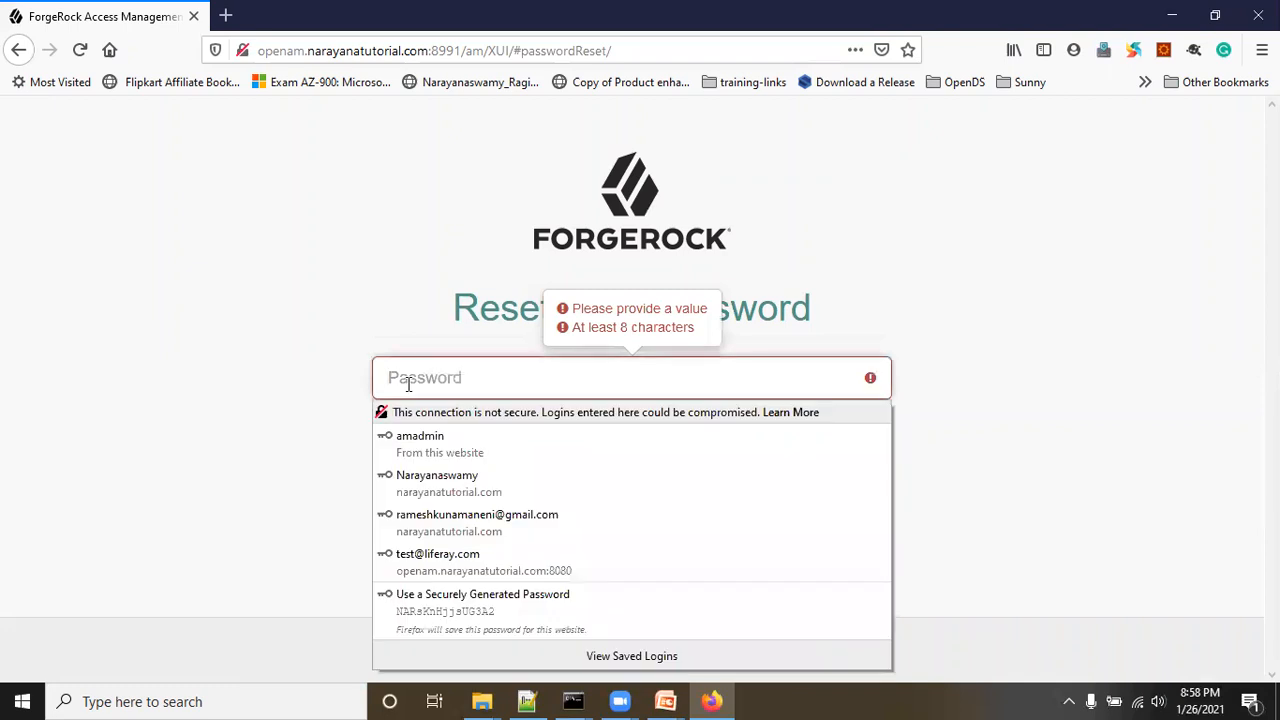
pyautogui.write('•••••••••')
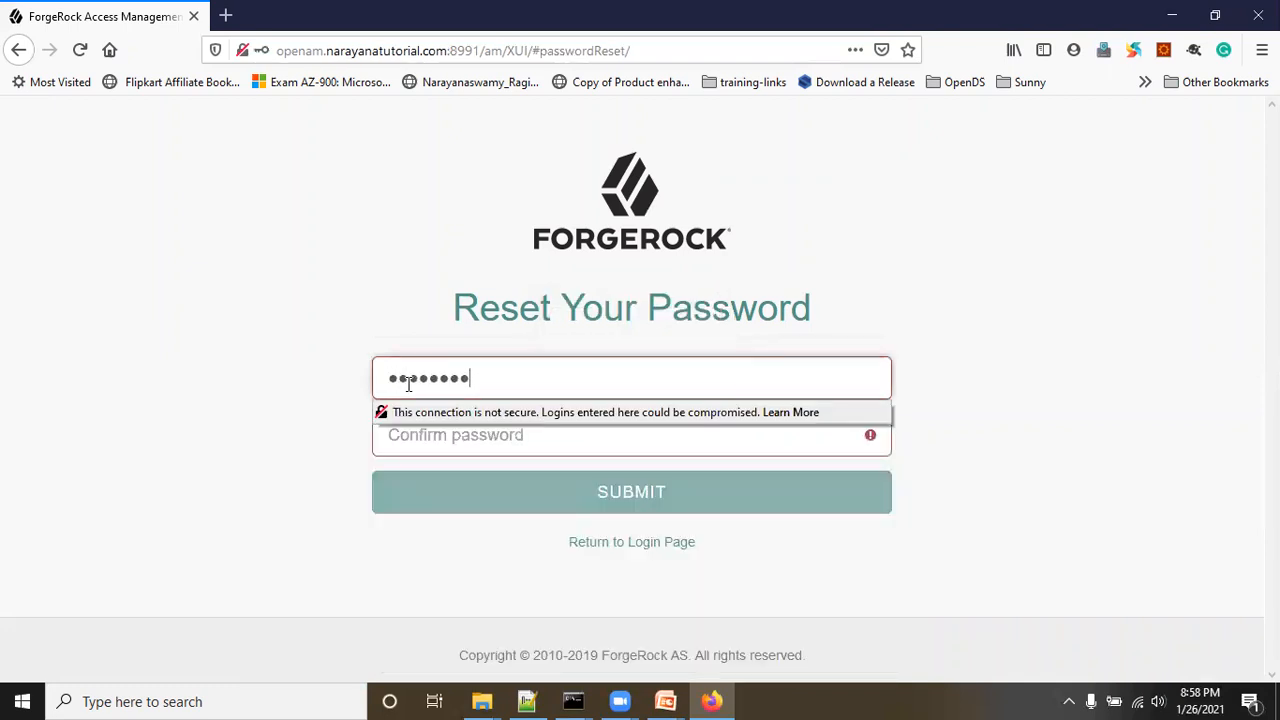
pyautogui.press('Tab')
pyautogui.write('••••')
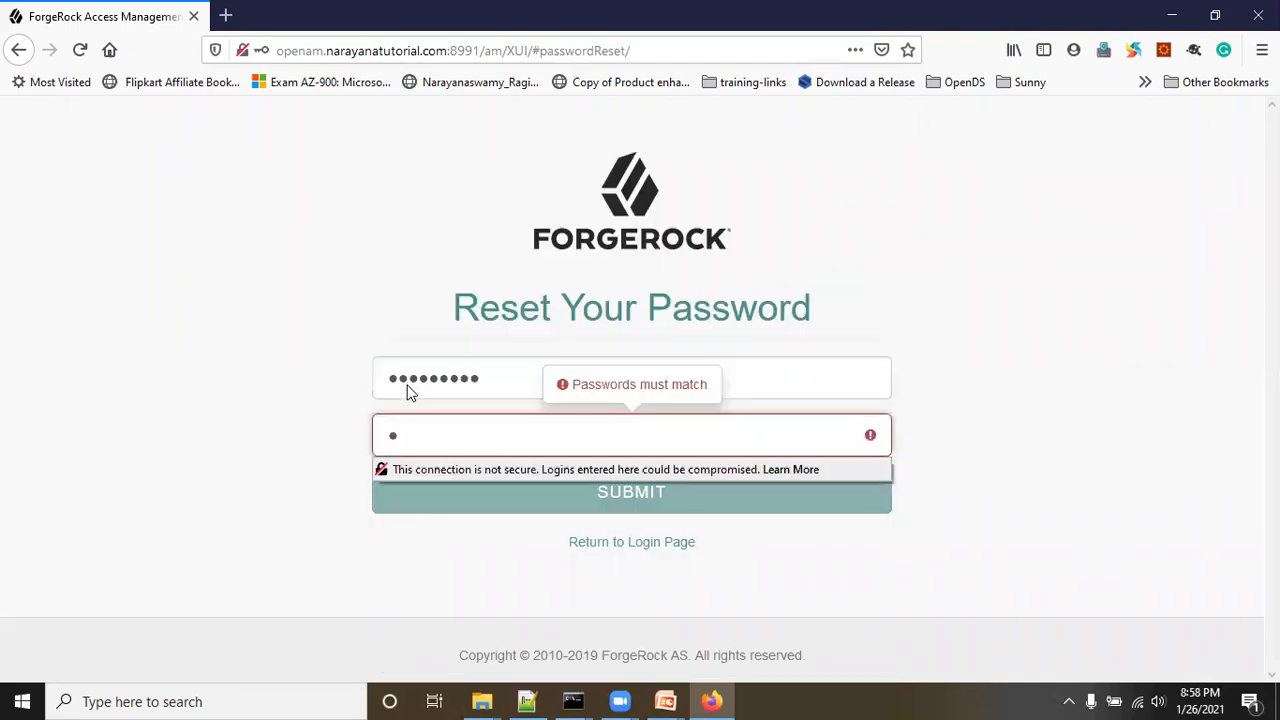
pyautogui.write('•••••')
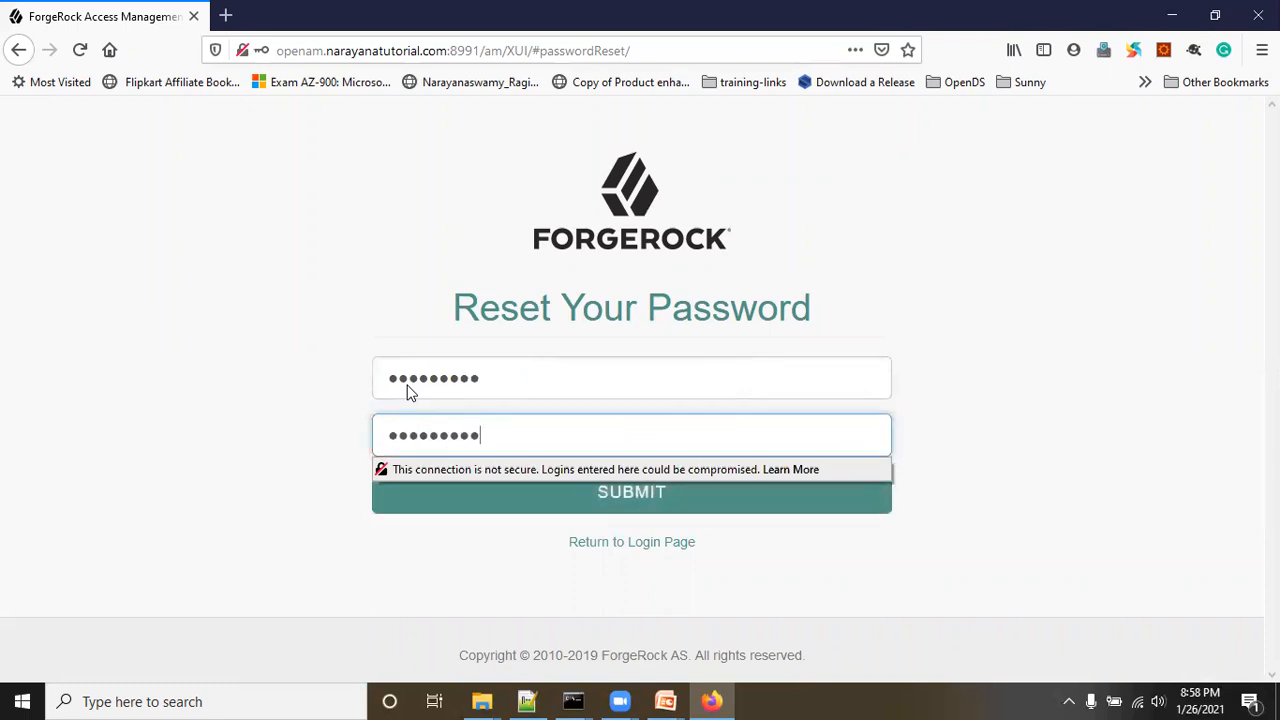
pyautogui.click(295, 398)
pyautogui.click(619, 490)
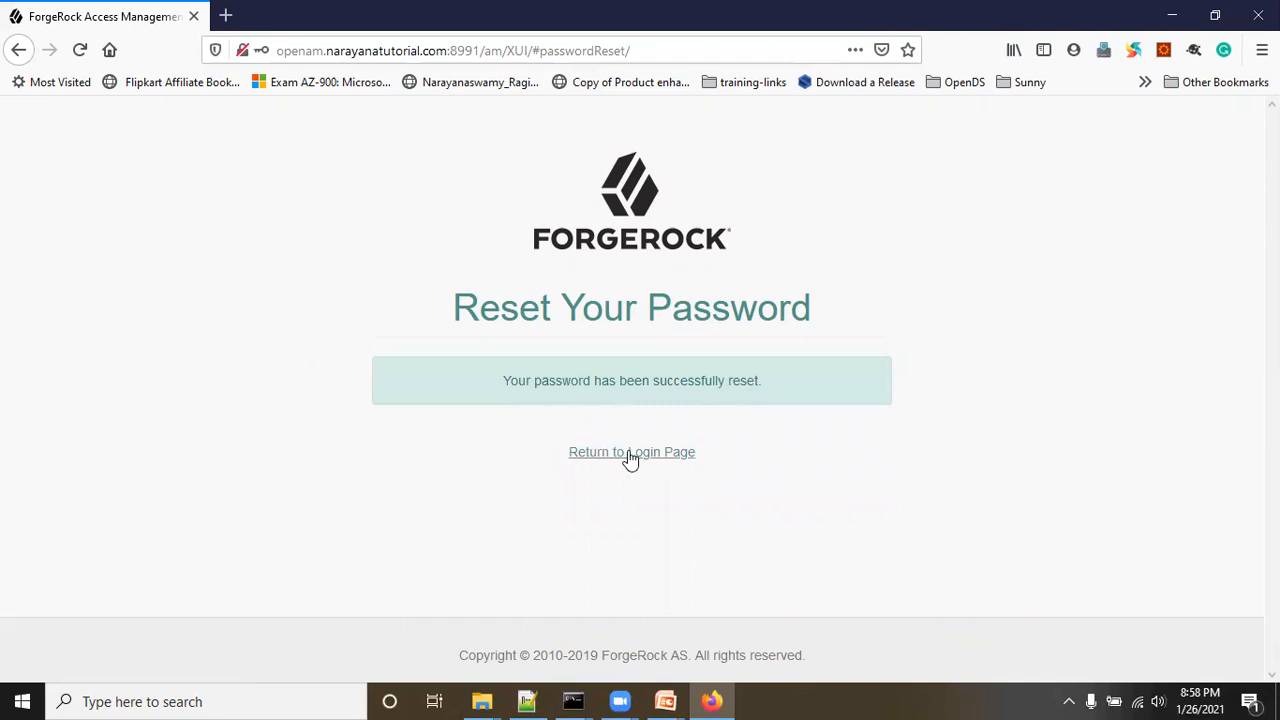
pyautogui.click(626, 454)
pyautogui.click(220, 406)
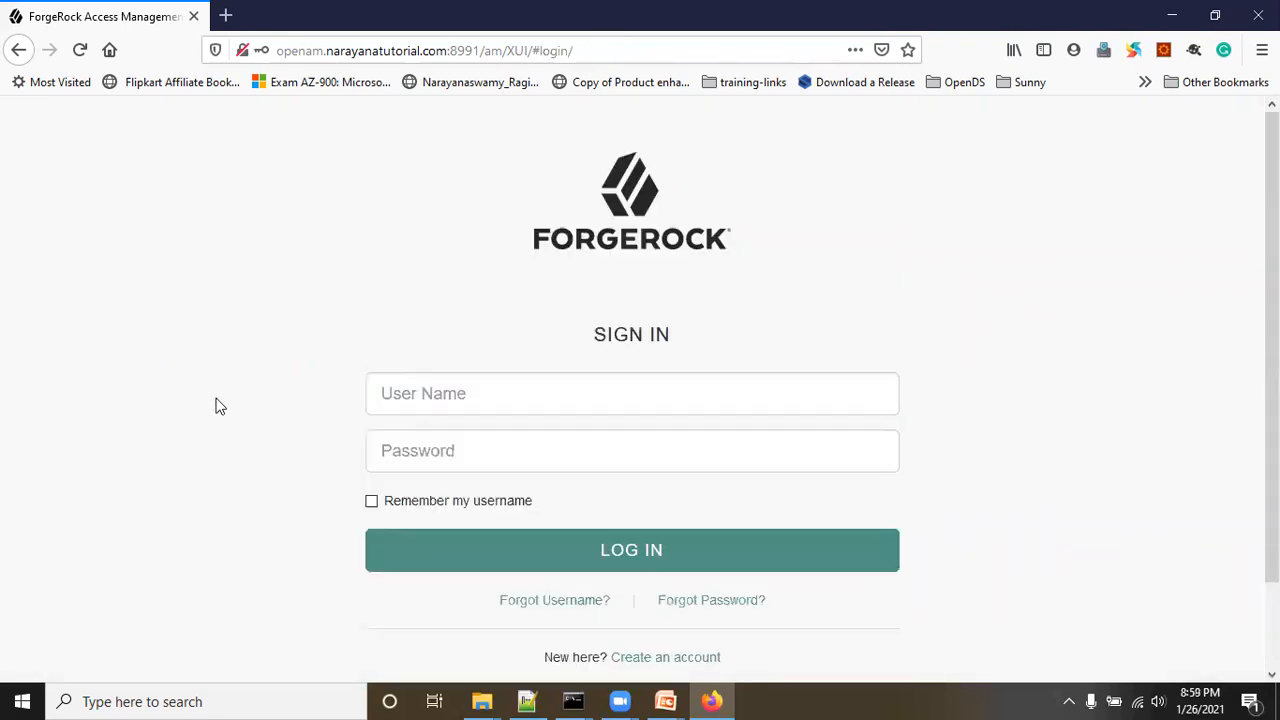
# Step: Log in as amadmin and open the Top Level Realm's Realm Overview dashboard
pyautogui.click(79, 50)
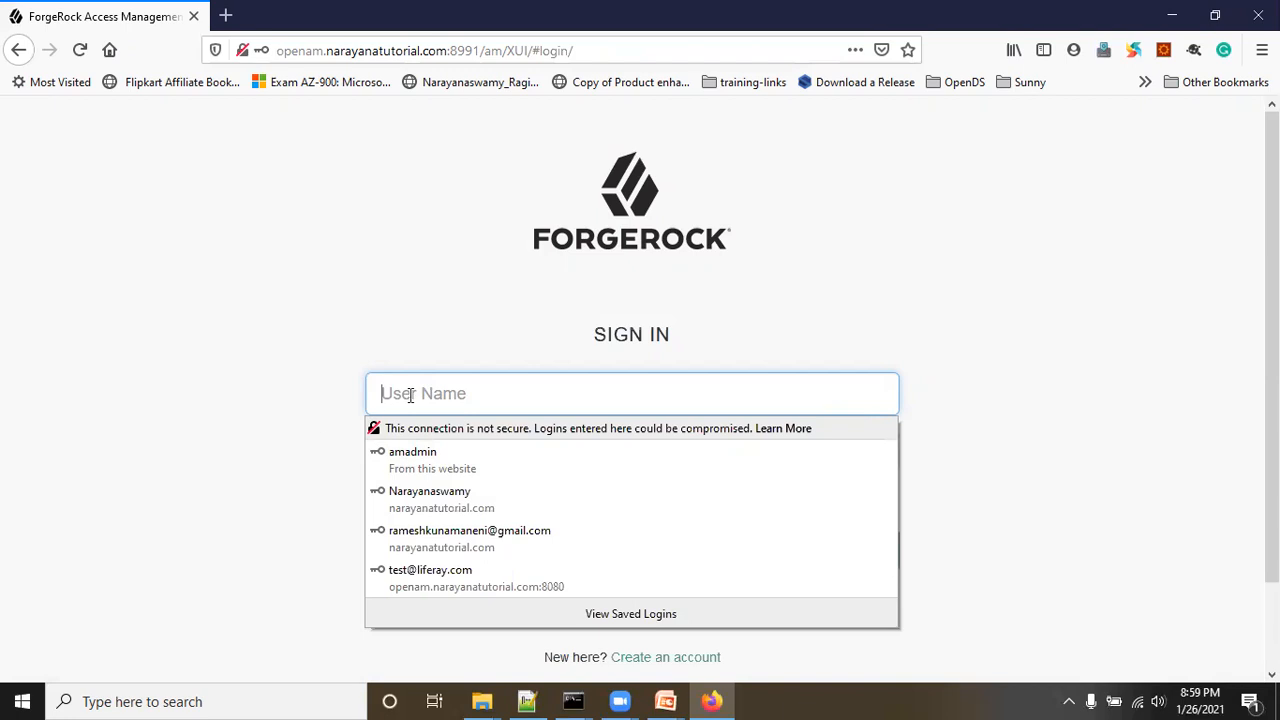
pyautogui.click(459, 377)
pyautogui.write('amadmin')
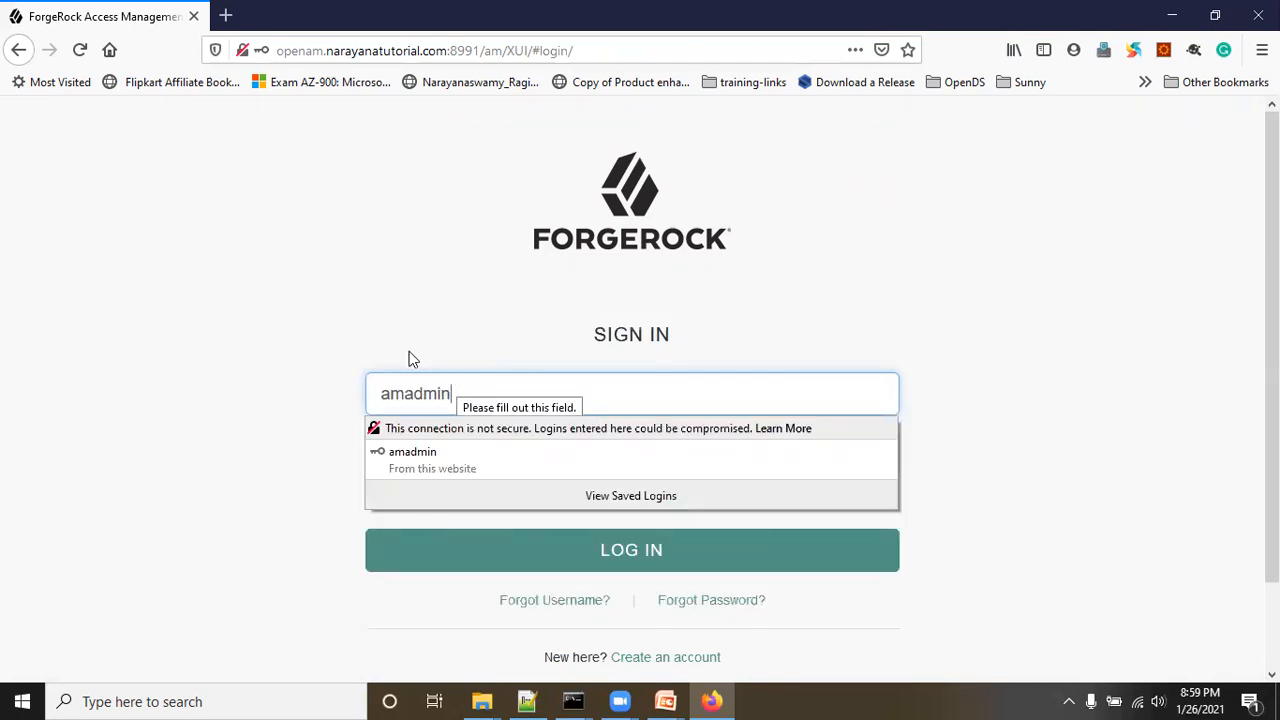
pyautogui.click(449, 457)
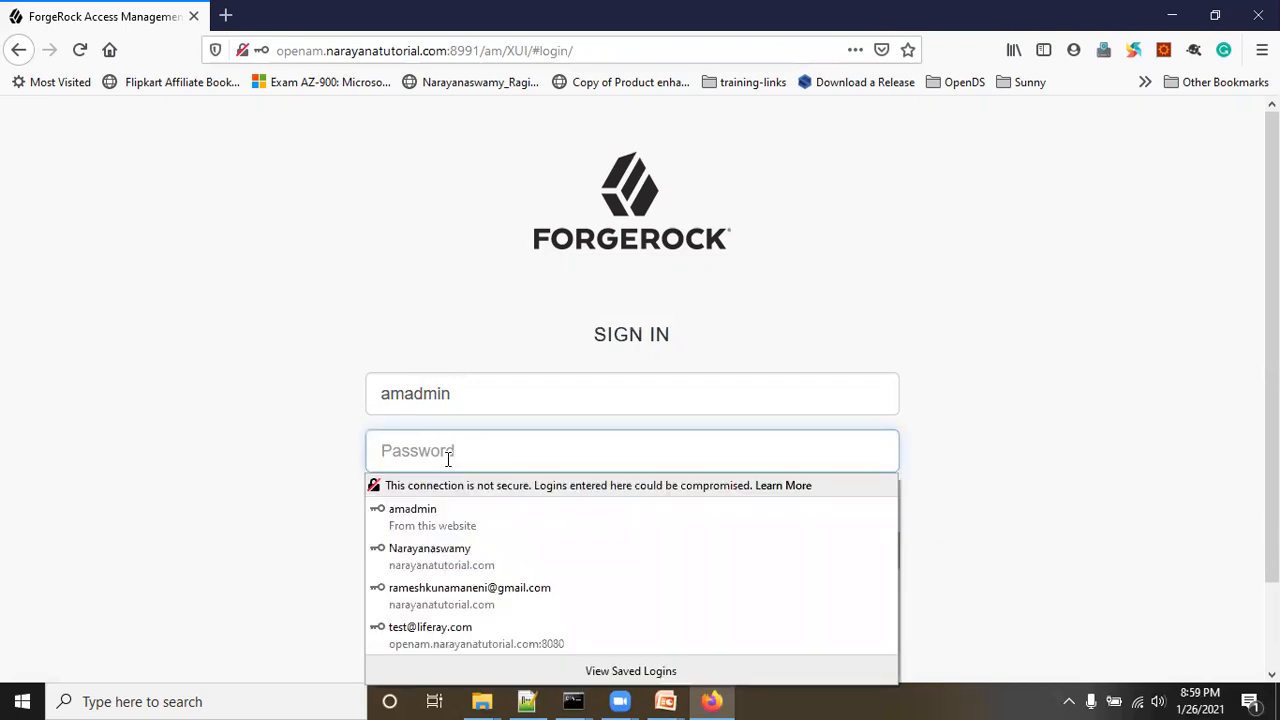
pyautogui.write('•••••')
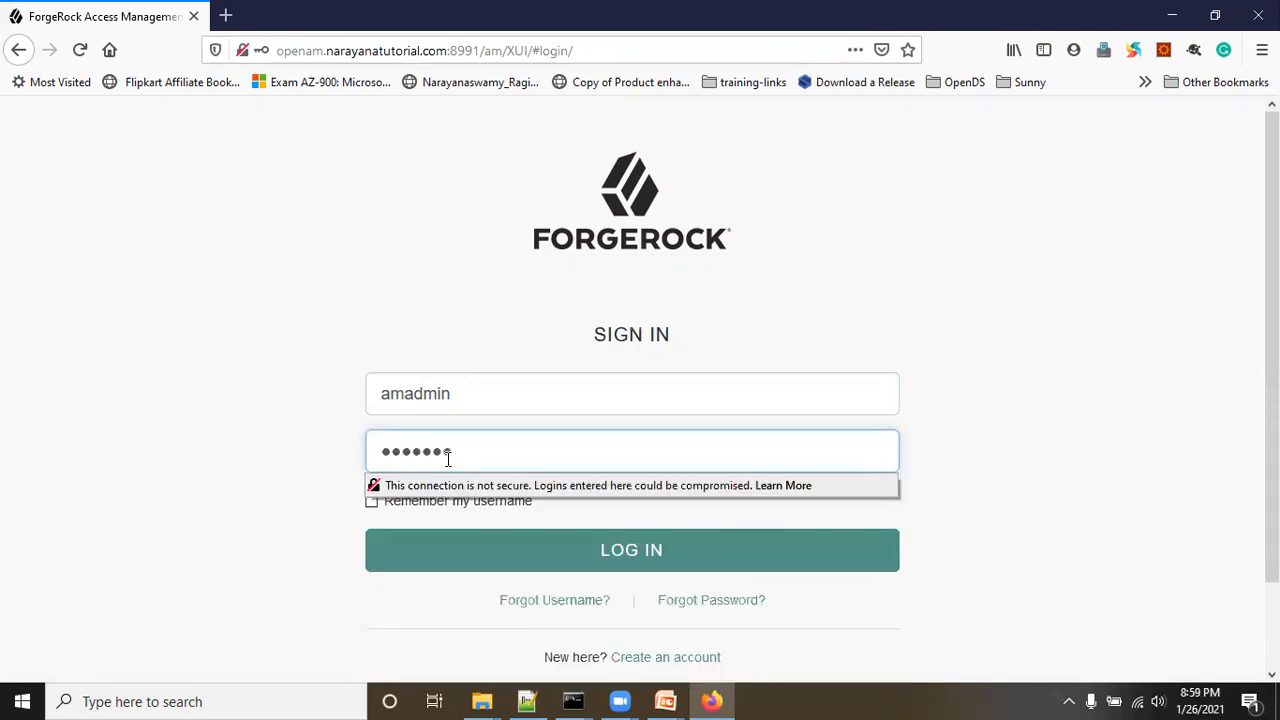
pyautogui.click(671, 554)
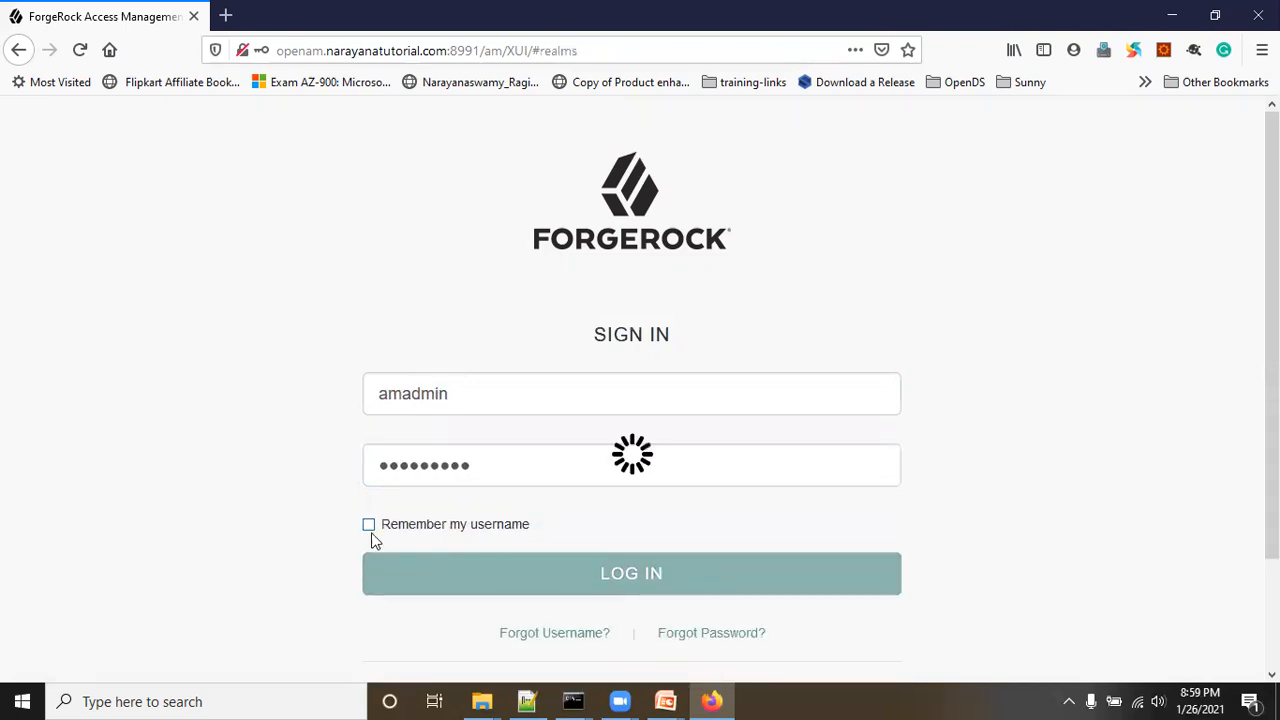
pyautogui.click(206, 506)
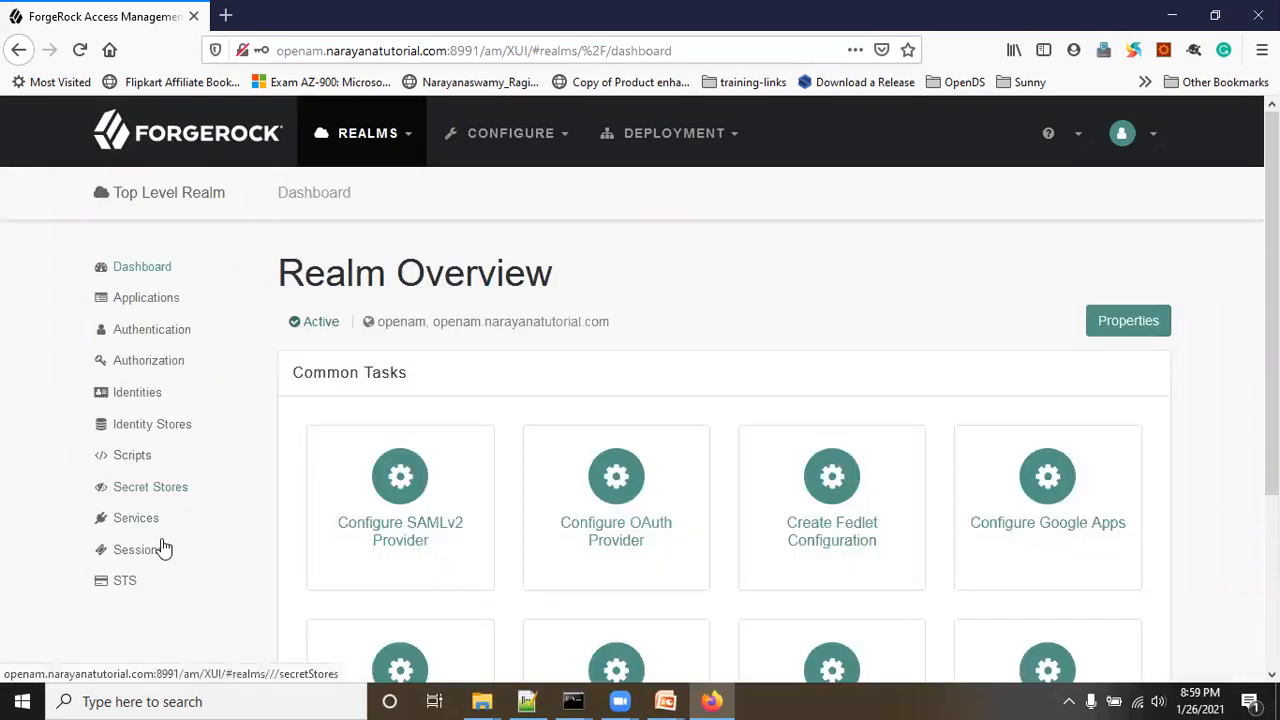
pyautogui.click(150, 528)
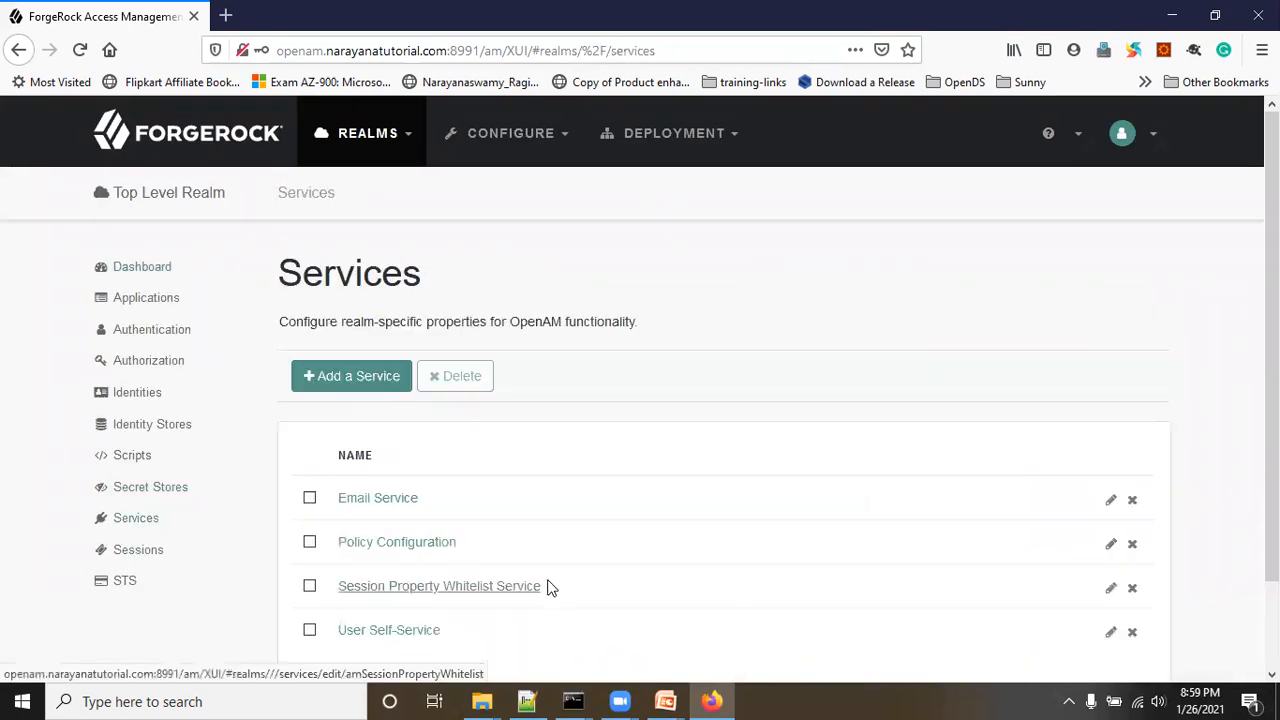
pyautogui.click(385, 631)
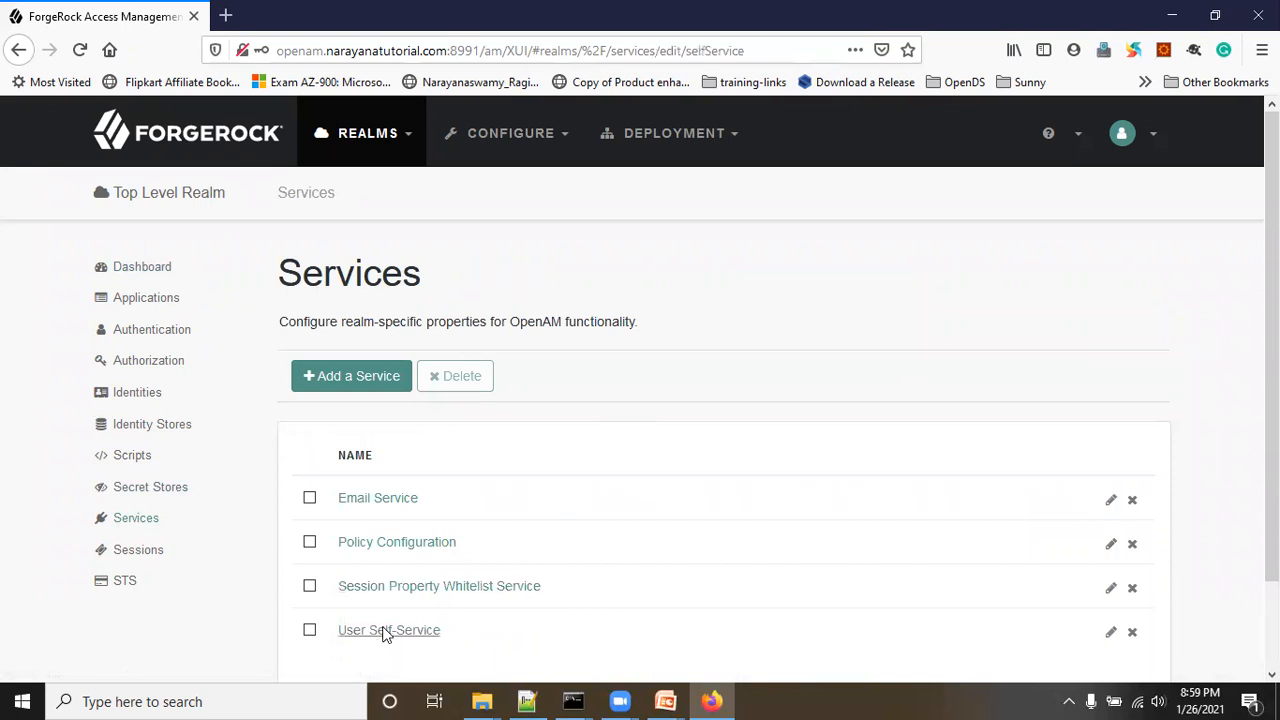
pyautogui.scroll(-4, 540, 490)
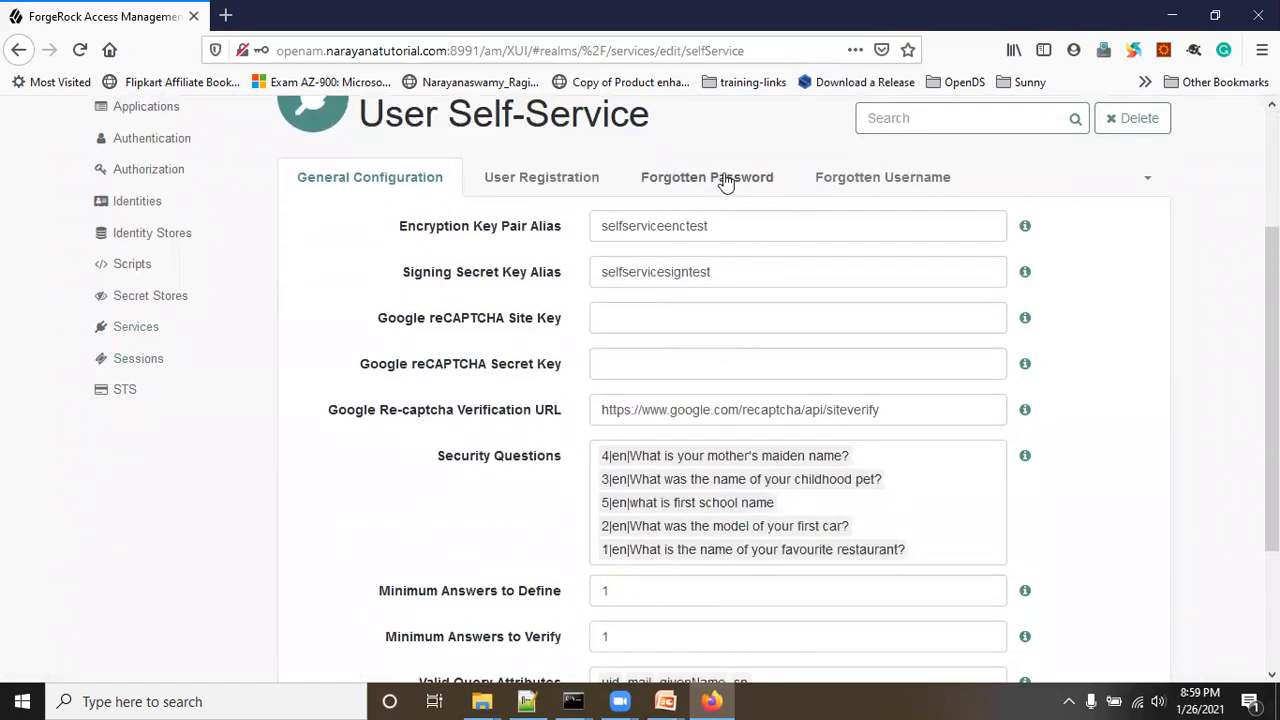
pyautogui.click(726, 177)
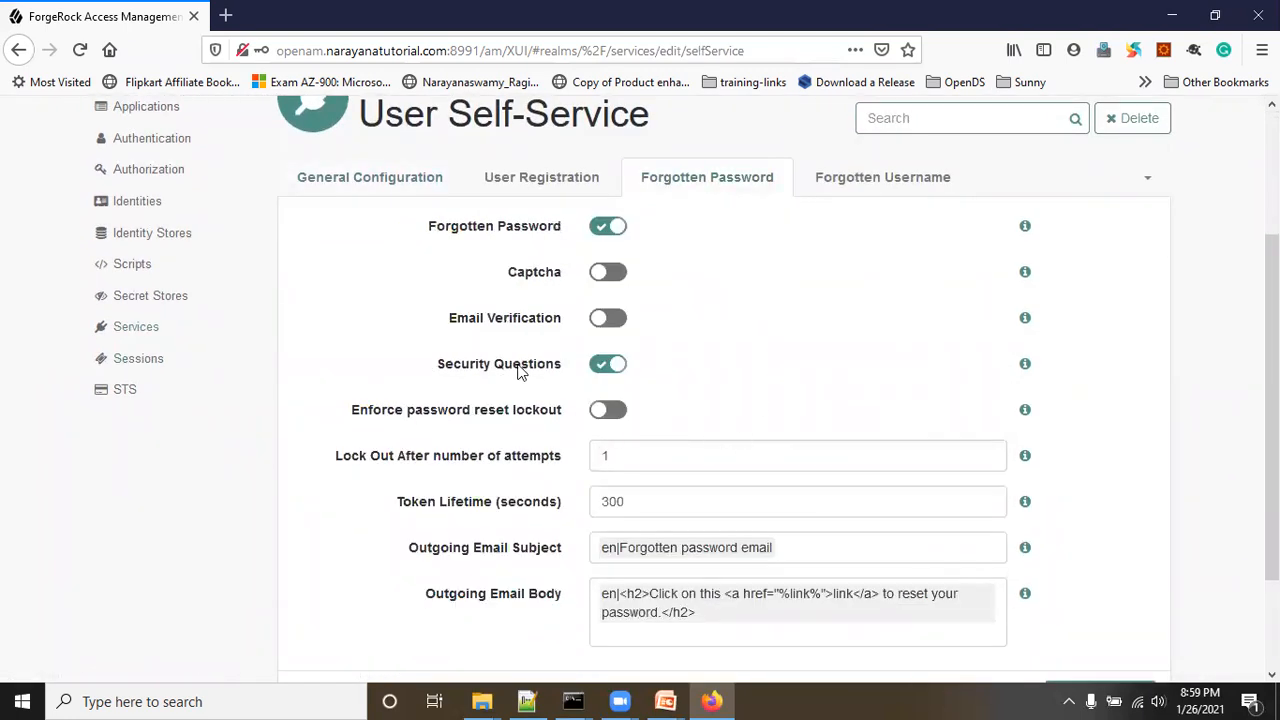
pyautogui.click(609, 320)
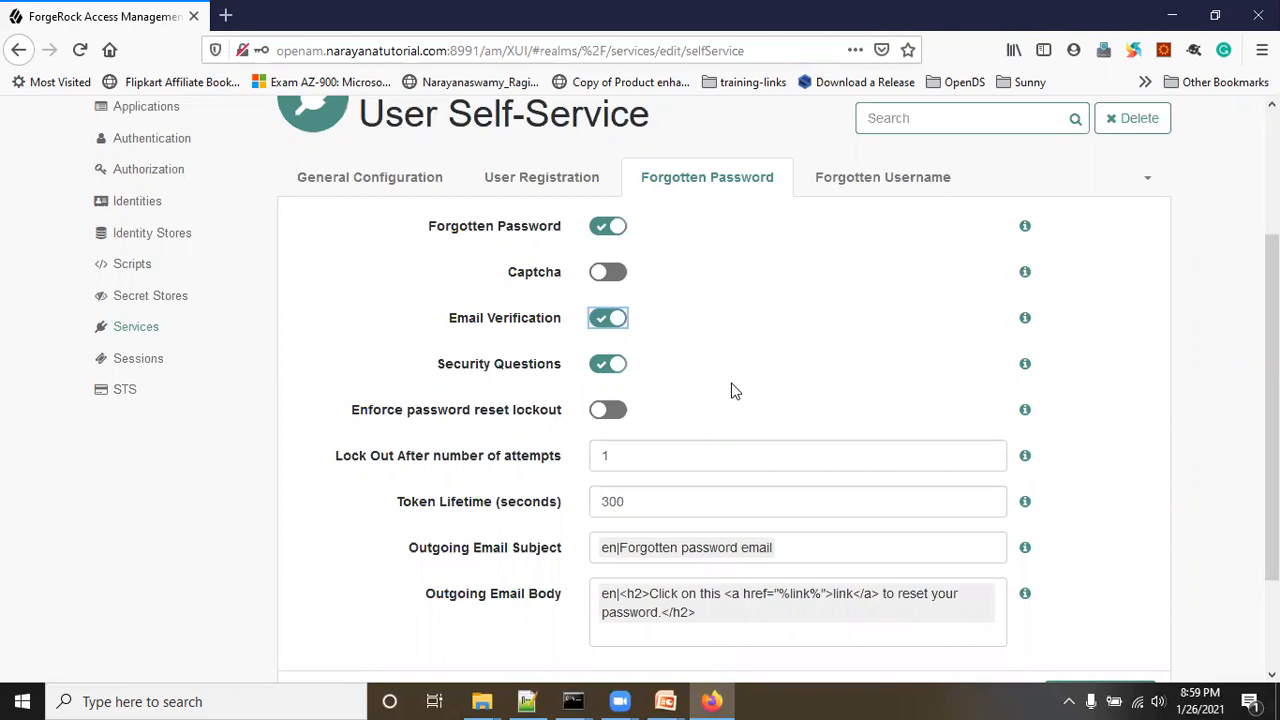
pyautogui.click(1099, 487)
pyautogui.scroll(-3, 1126, 471)
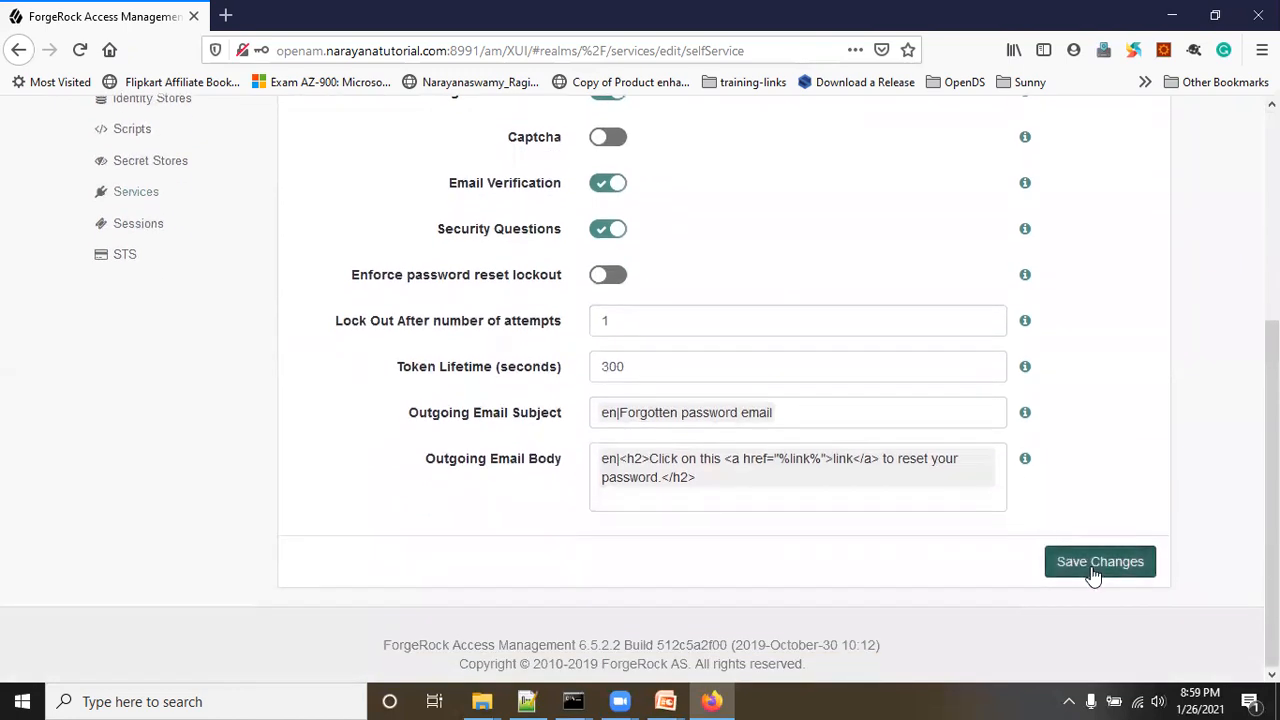
pyautogui.click(1092, 568)
pyautogui.scroll(1, 838, 524)
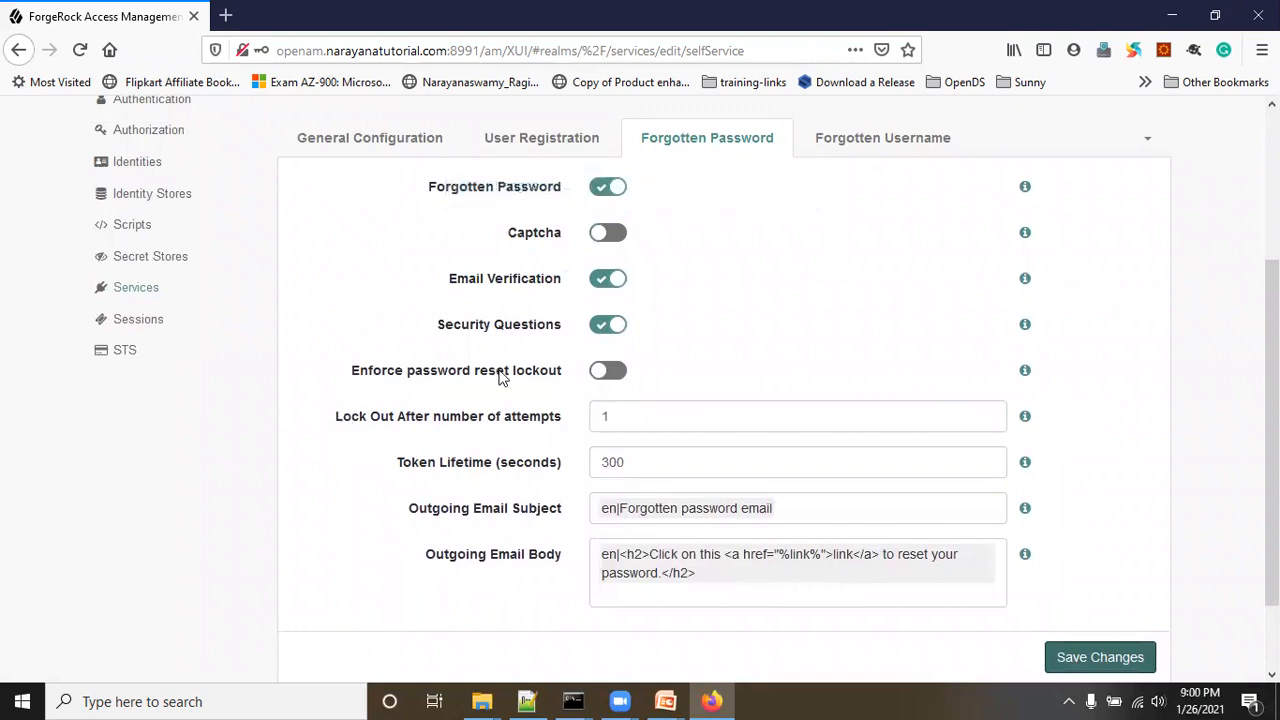
pyautogui.scroll(2, 626, 297)
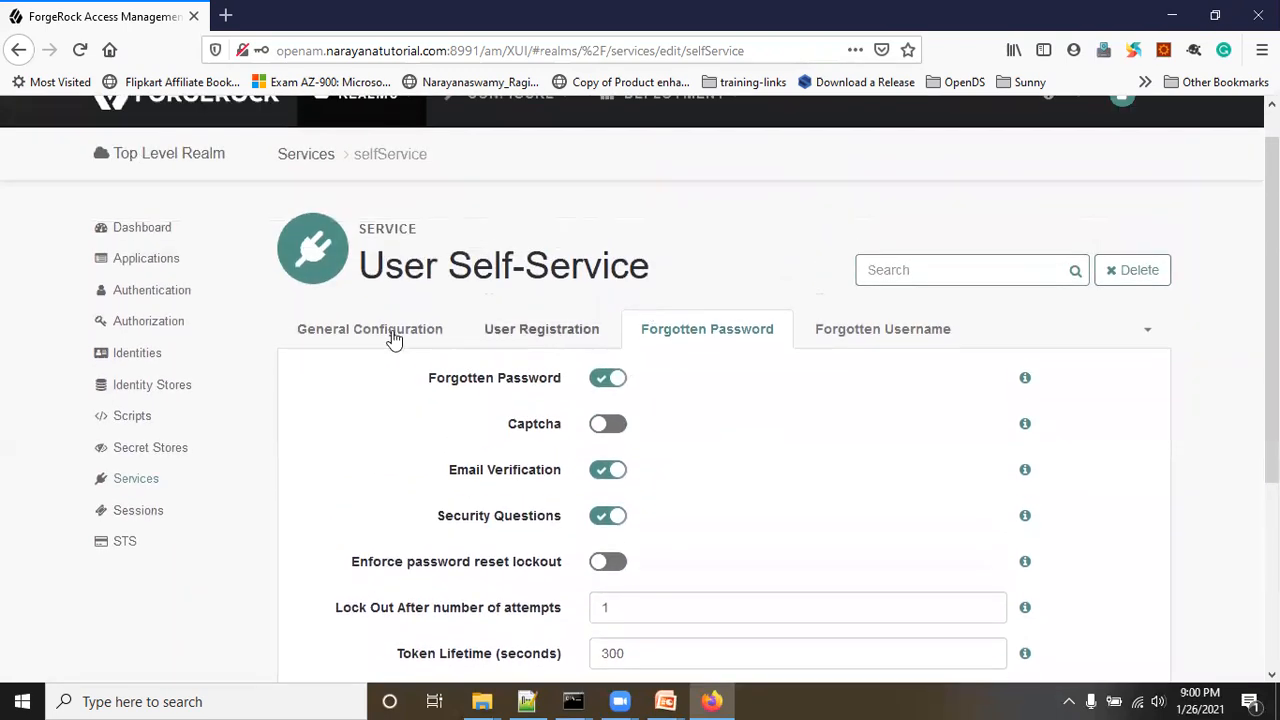
pyautogui.scroll(-1, 398, 372)
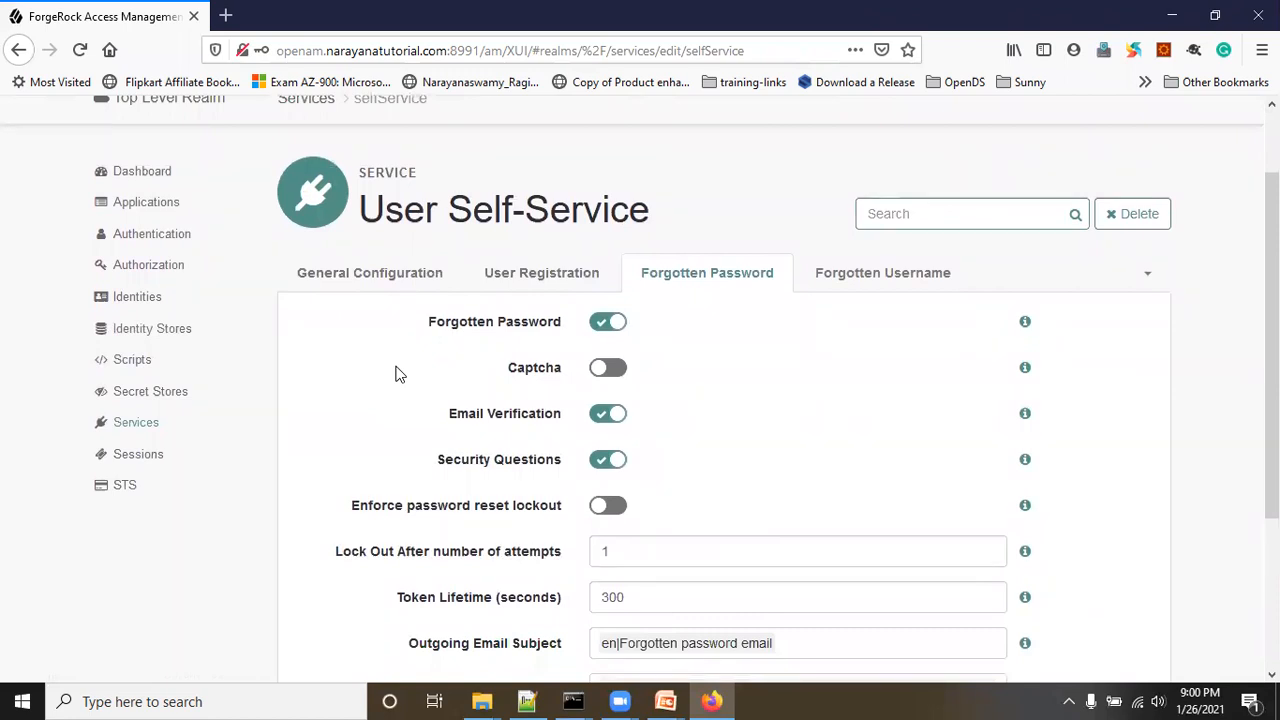
pyautogui.click(376, 278)
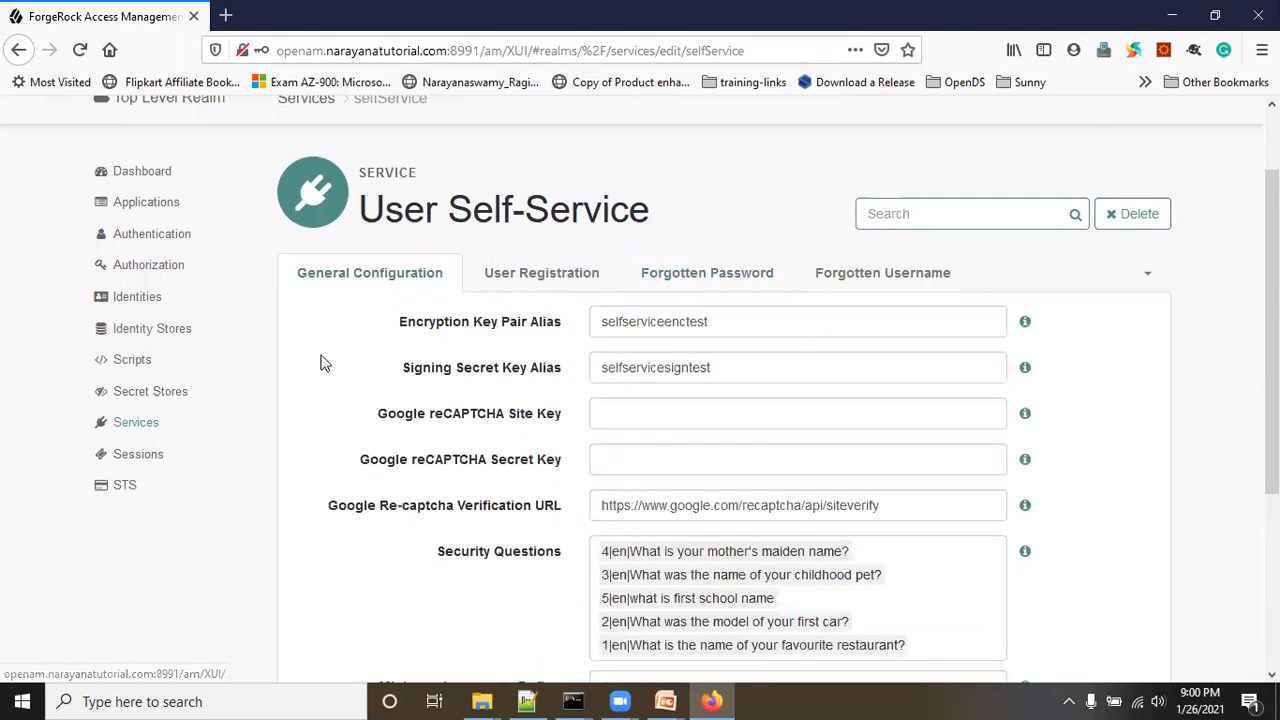
pyautogui.scroll(-3, 311, 365)
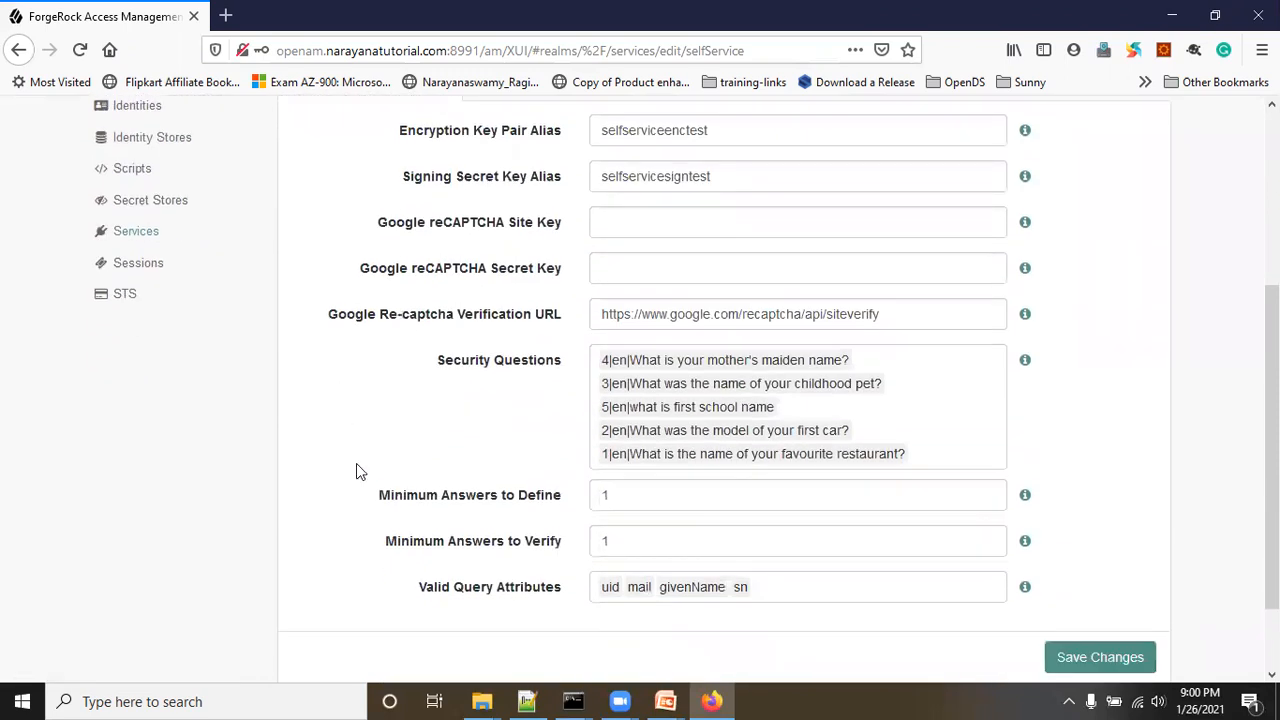
pyautogui.scroll(3, 425, 366)
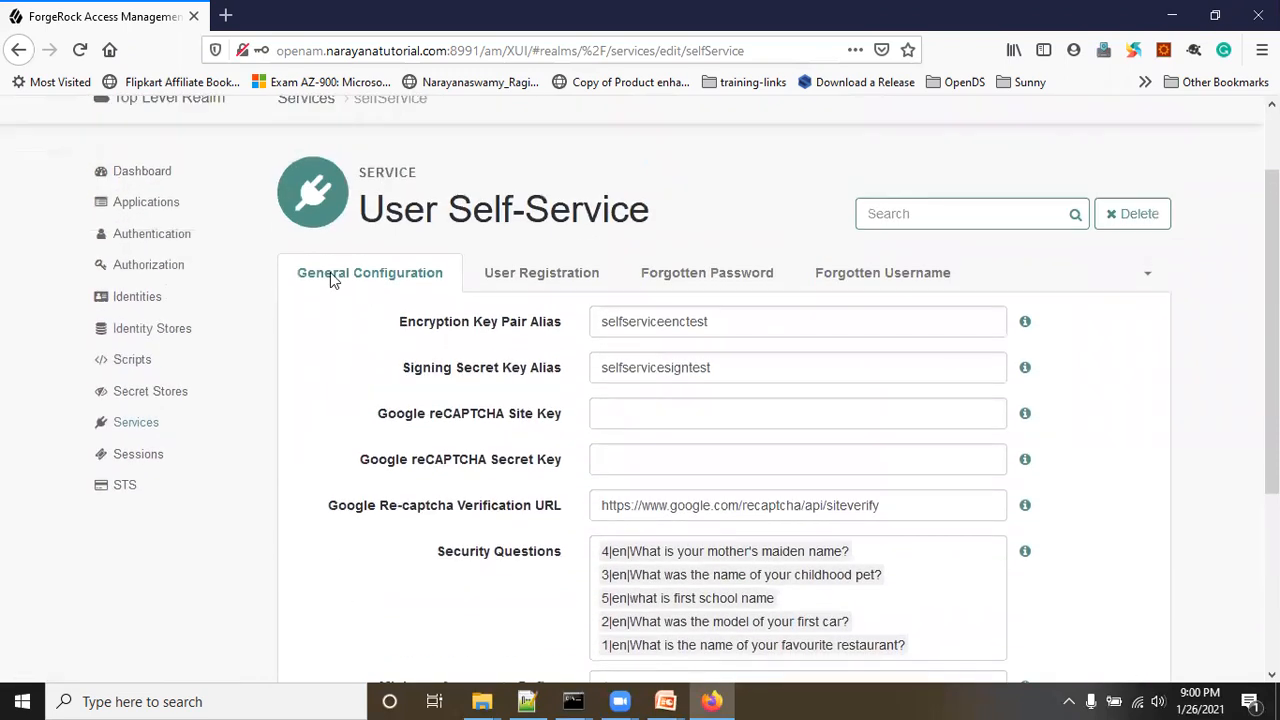
pyautogui.scroll(-5, 420, 400)
pyautogui.moveTo(381, 404); pyautogui.dragTo(556, 413)
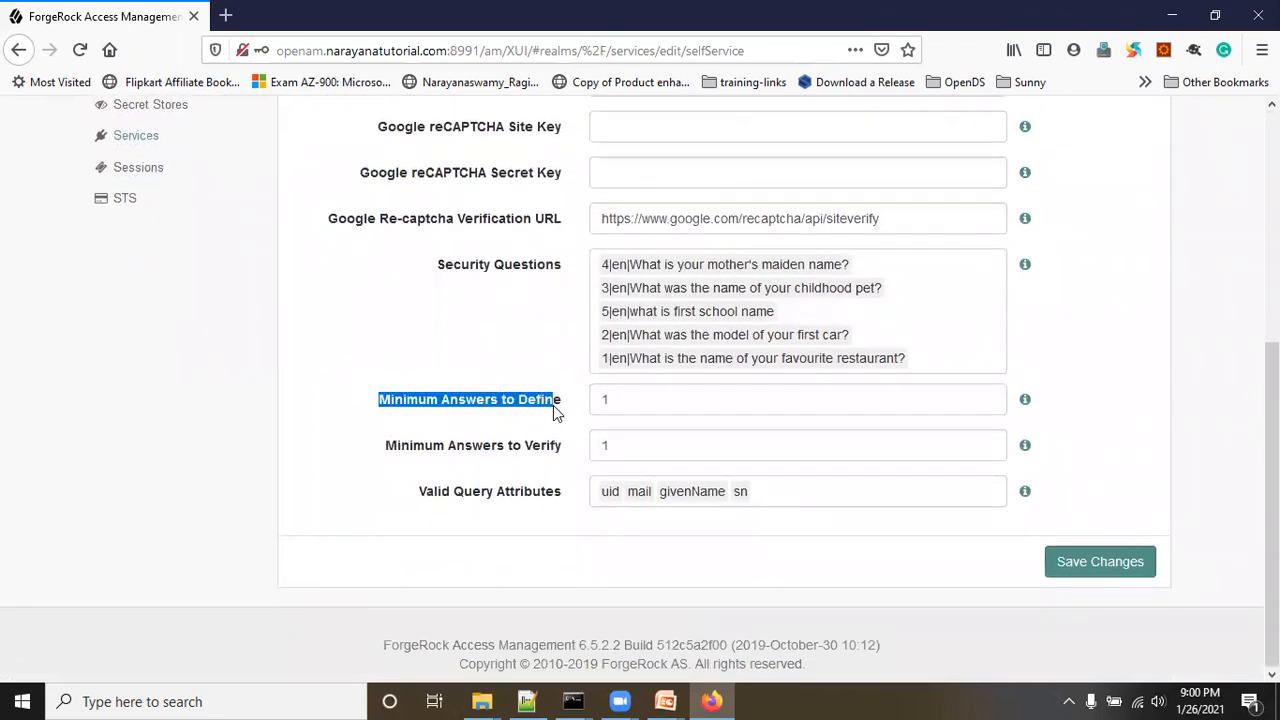
pyautogui.moveTo(437, 450); pyautogui.dragTo(563, 449)
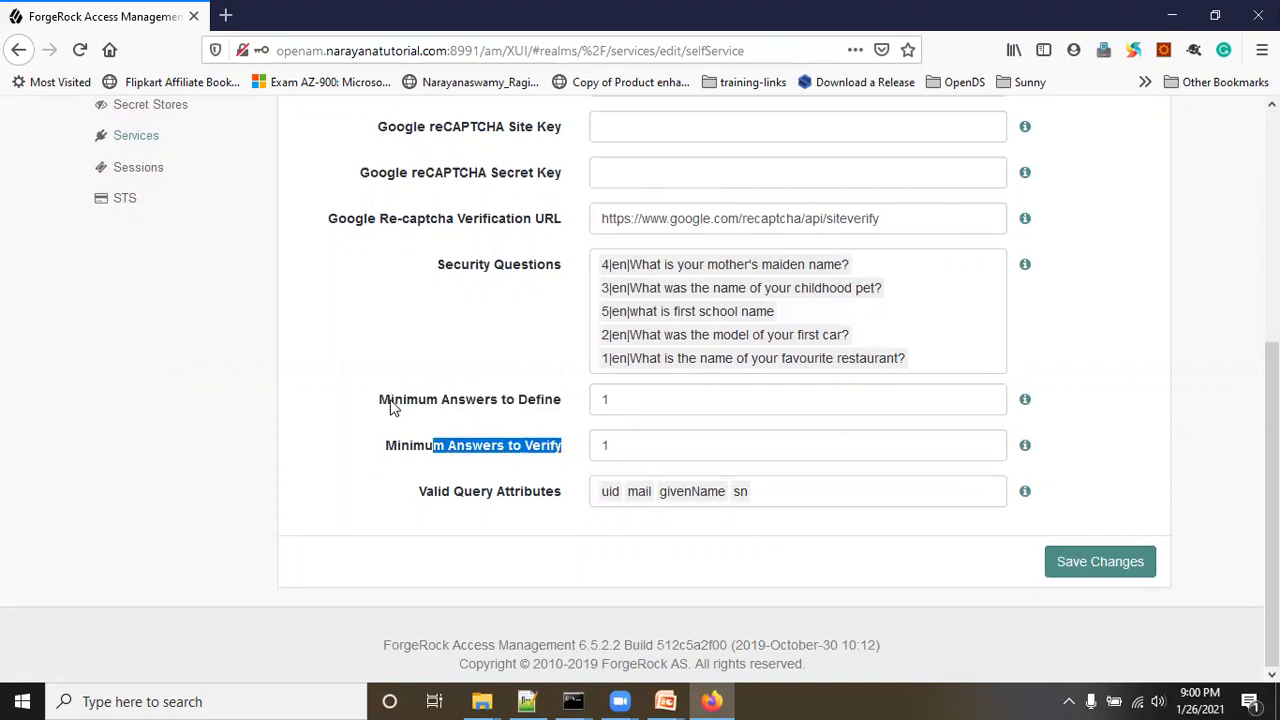
# Step: Change Minimum Answers to Verify from 1 to 2, leaving Define at 1, and save
pyautogui.moveTo(390, 407); pyautogui.dragTo(485, 407)
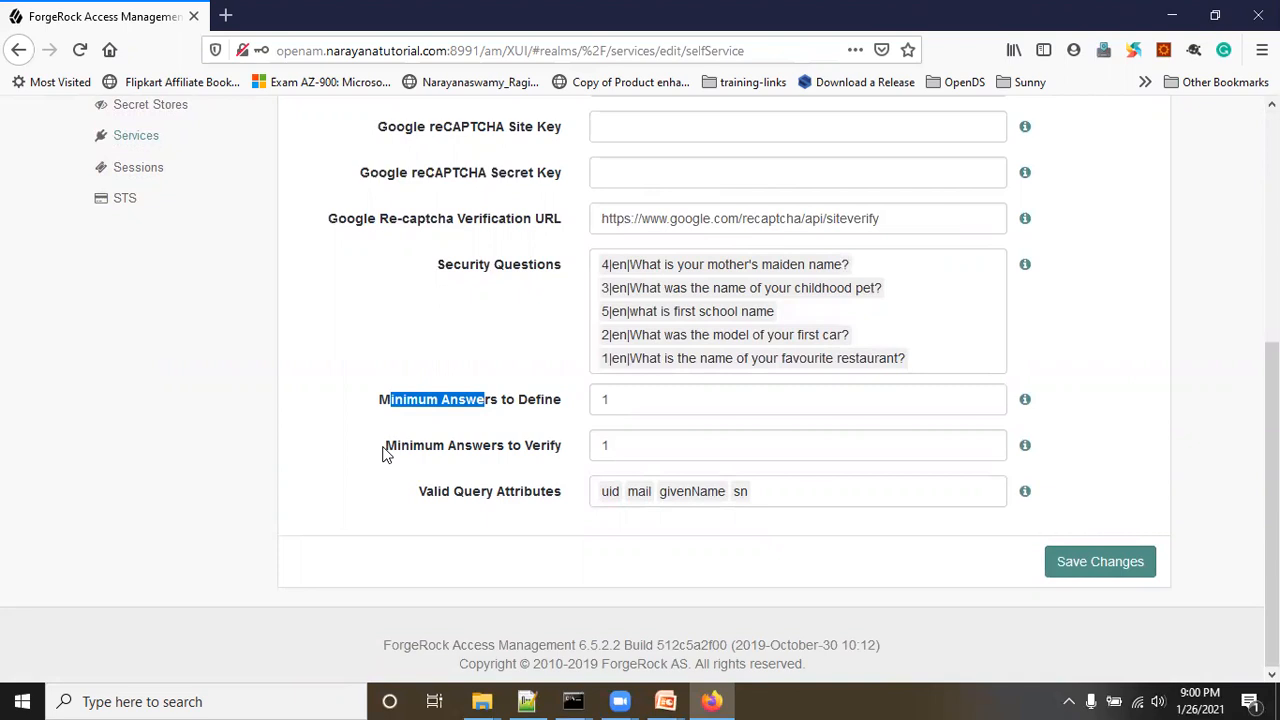
pyautogui.moveTo(388, 446); pyautogui.dragTo(410, 451)
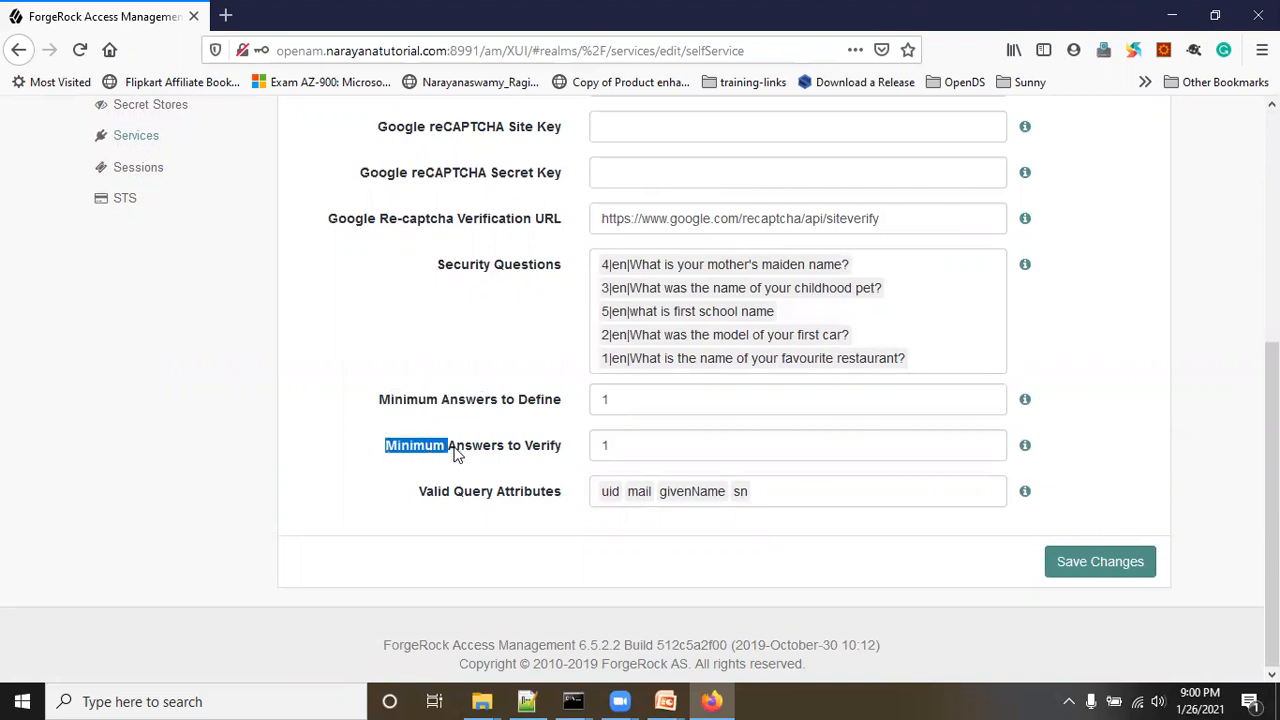
pyautogui.moveTo(455, 452); pyautogui.dragTo(488, 453)
pyautogui.click(608, 445)
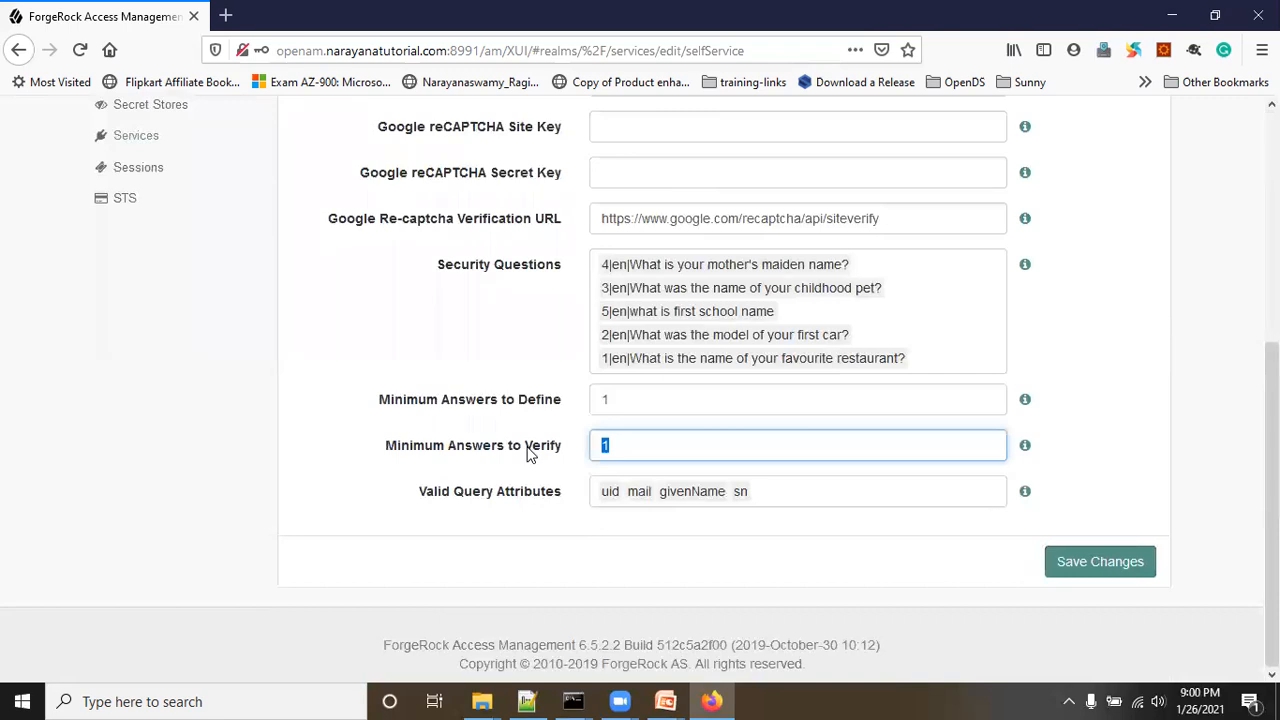
pyautogui.write('2')
pyautogui.write('2')
pyautogui.click(1050, 560)
pyautogui.scroll(5, 400, 360)
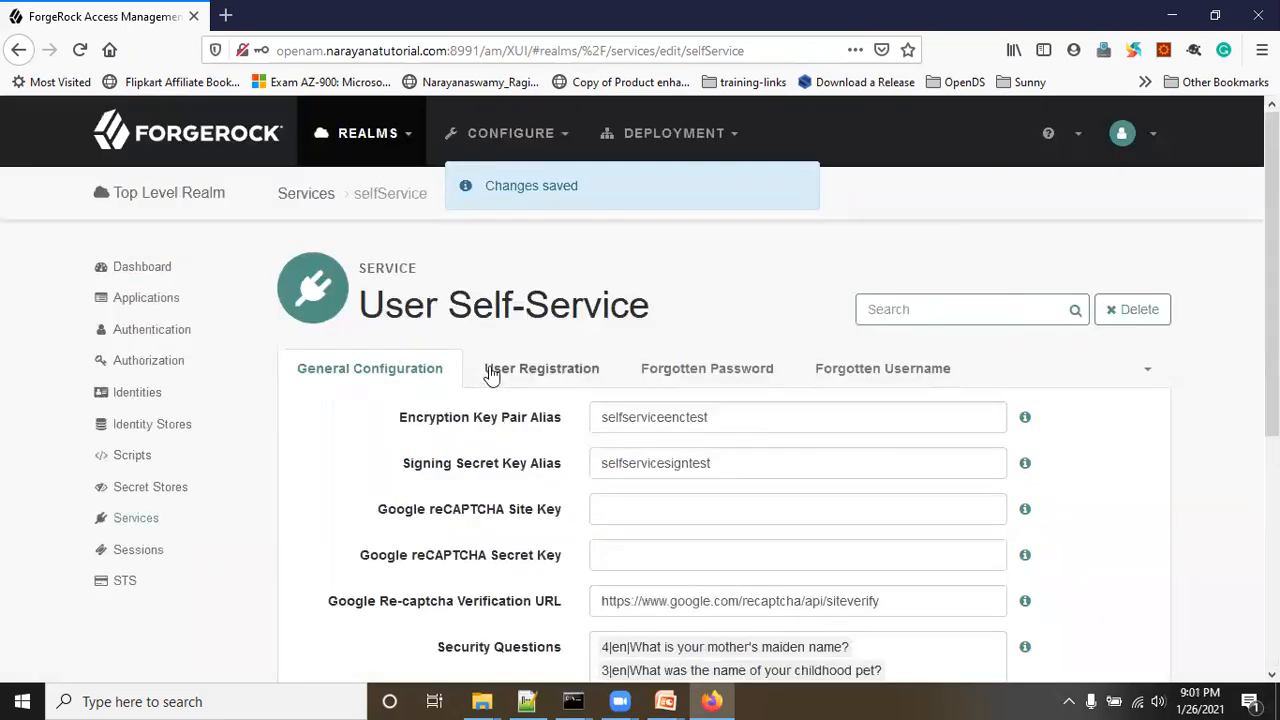
# Step: Switch Email Verification off for Forgotten Password and save the change
pyautogui.click(707, 369)
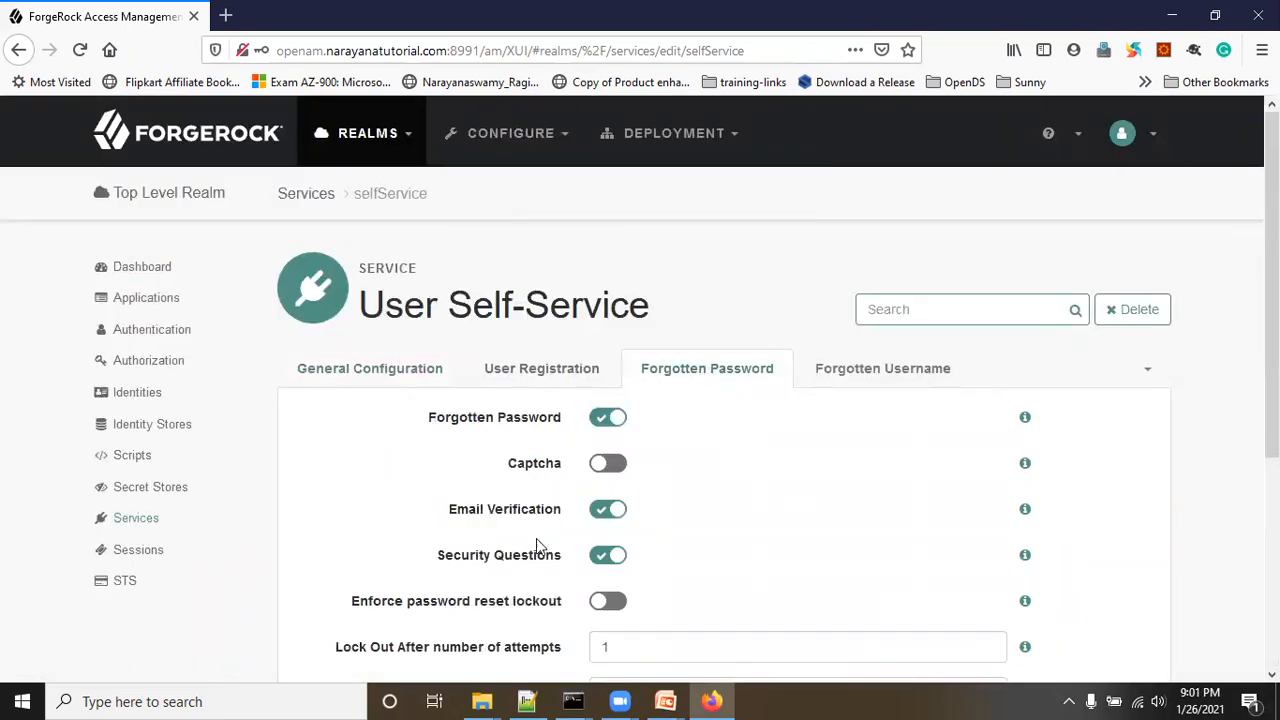
pyautogui.click(607, 510)
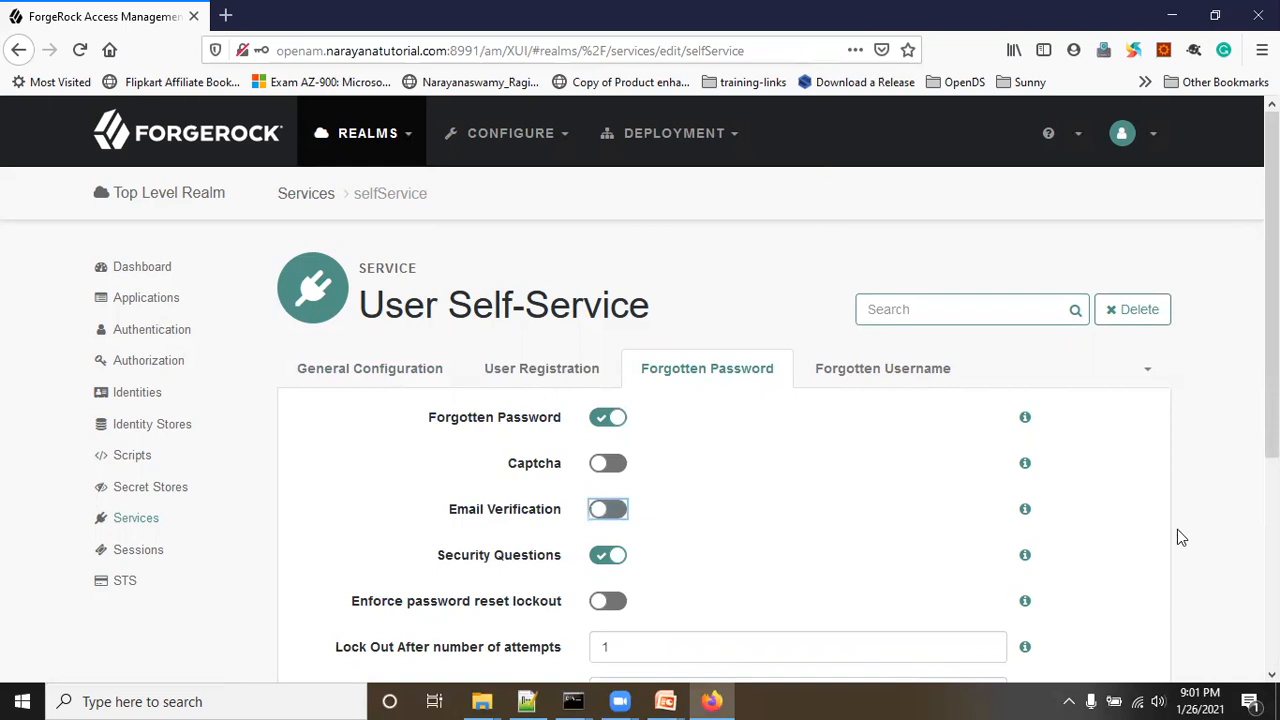
pyautogui.scroll(-1, 1180, 531)
pyautogui.scroll(-3, 1179, 538)
pyautogui.click(1110, 600)
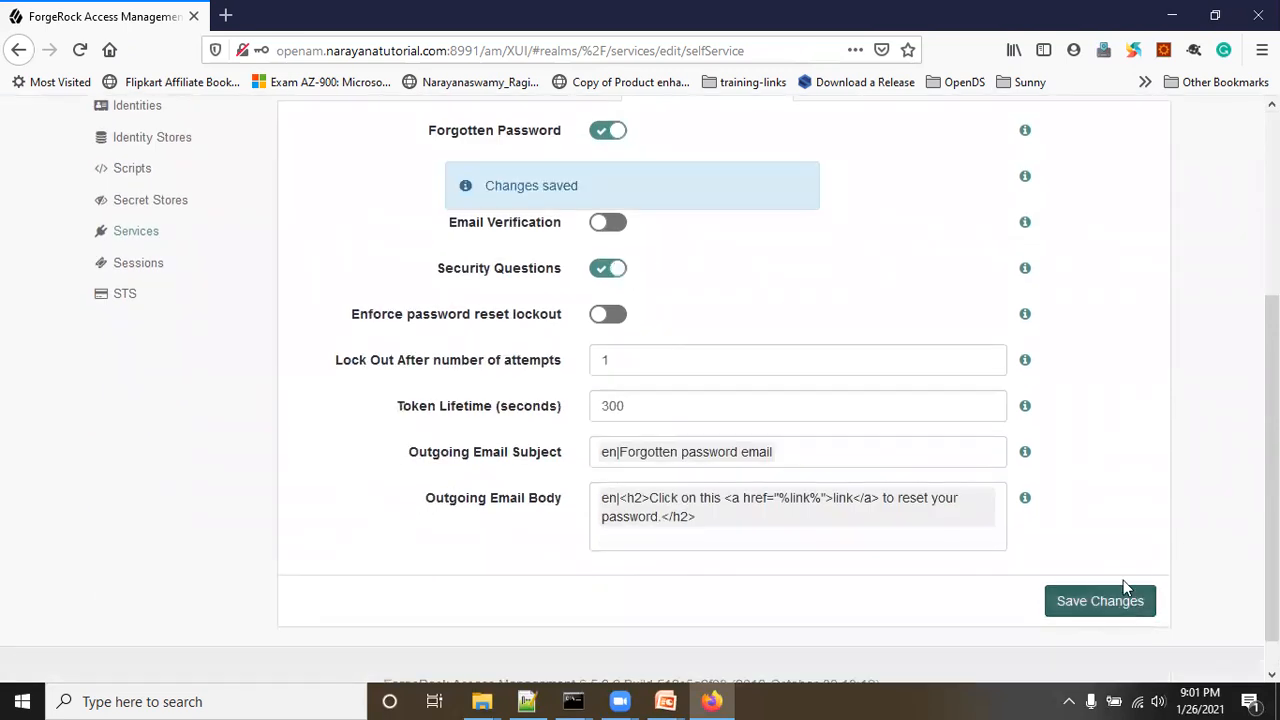
pyautogui.scroll(1, 1145, 476)
pyautogui.scroll(2, 1145, 476)
# Step: Review General Configuration (Minimum Answers to Verify 2, to Define 1) and check the browser menus
pyautogui.click(346, 274)
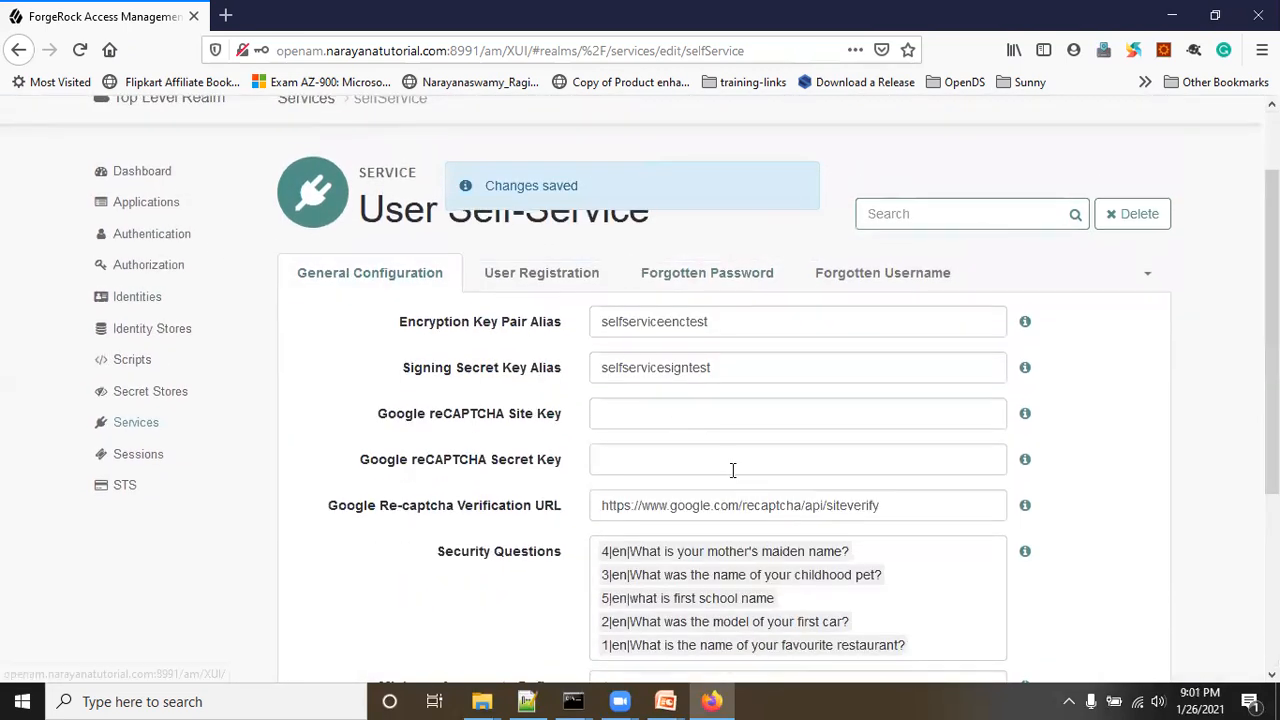
pyautogui.scroll(-3, 773, 523)
pyautogui.scroll(-2, 776, 523)
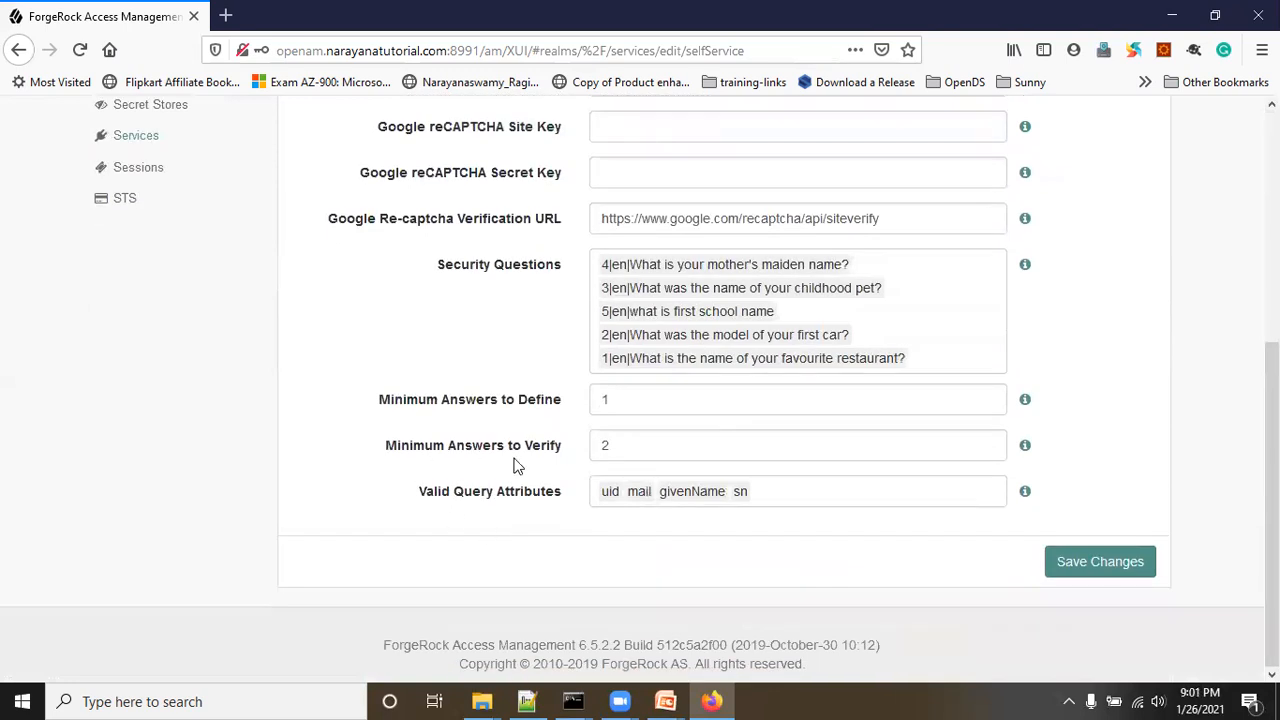
pyautogui.scroll(4, 1143, 369)
pyautogui.click(1122, 133)
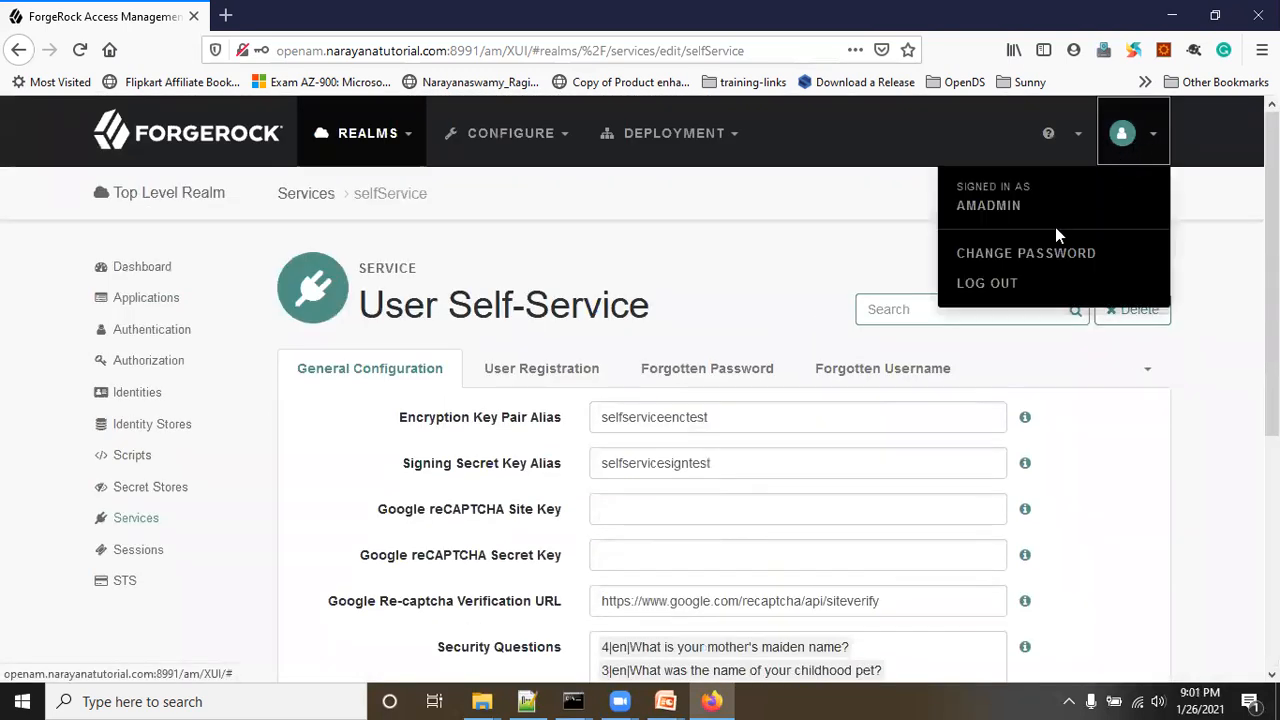
pyautogui.click(1262, 50)
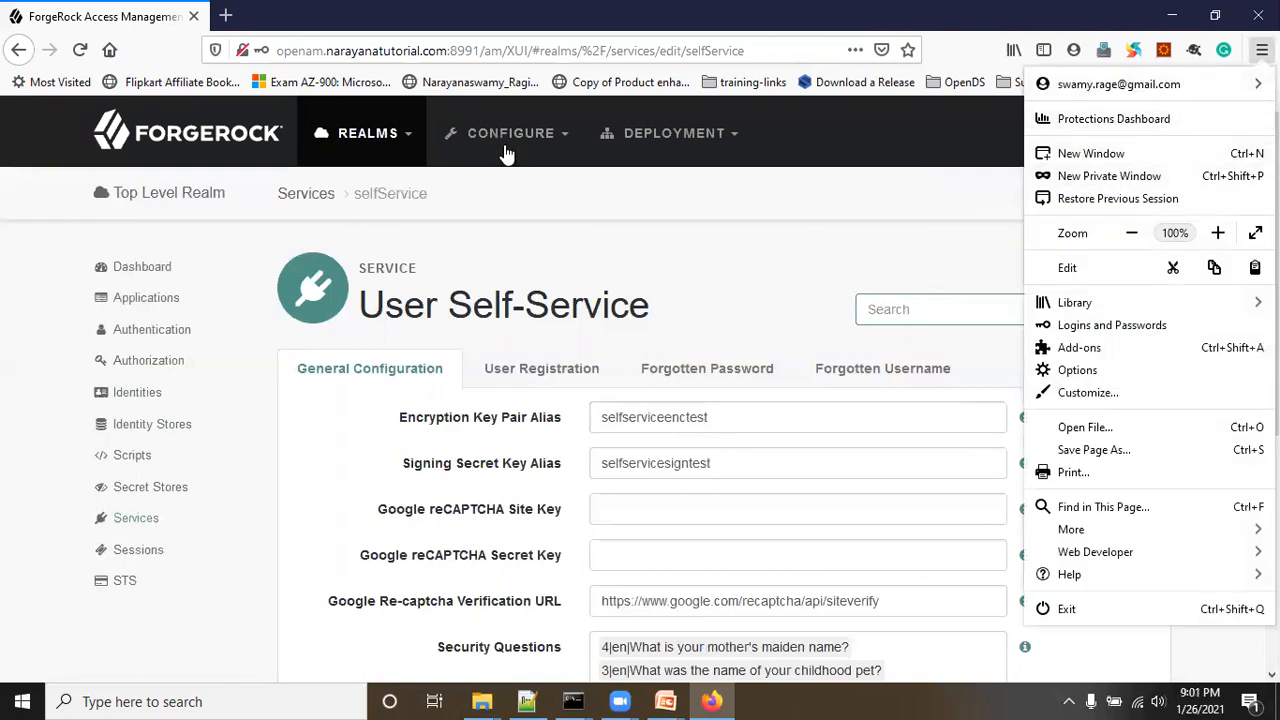
pyautogui.click(598, 244)
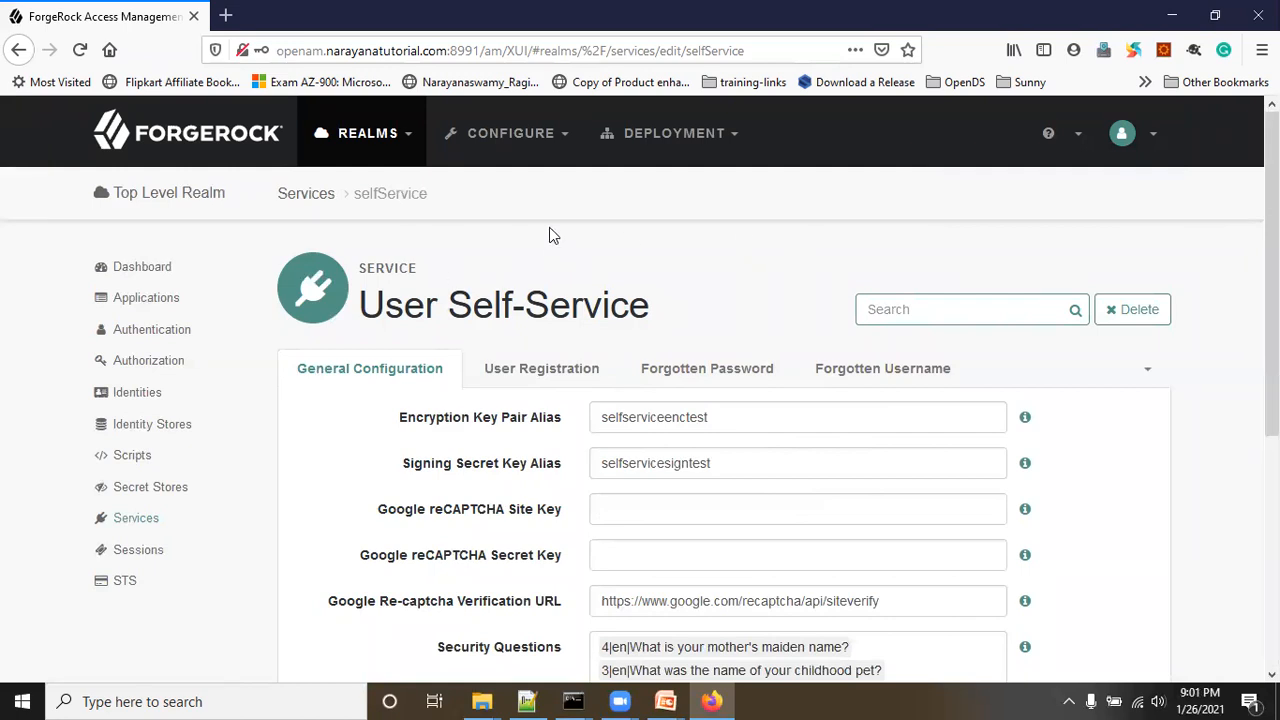
# Step: Open a new private window and load the Access Management login page at the /am/ URL
pyautogui.click(1262, 50)
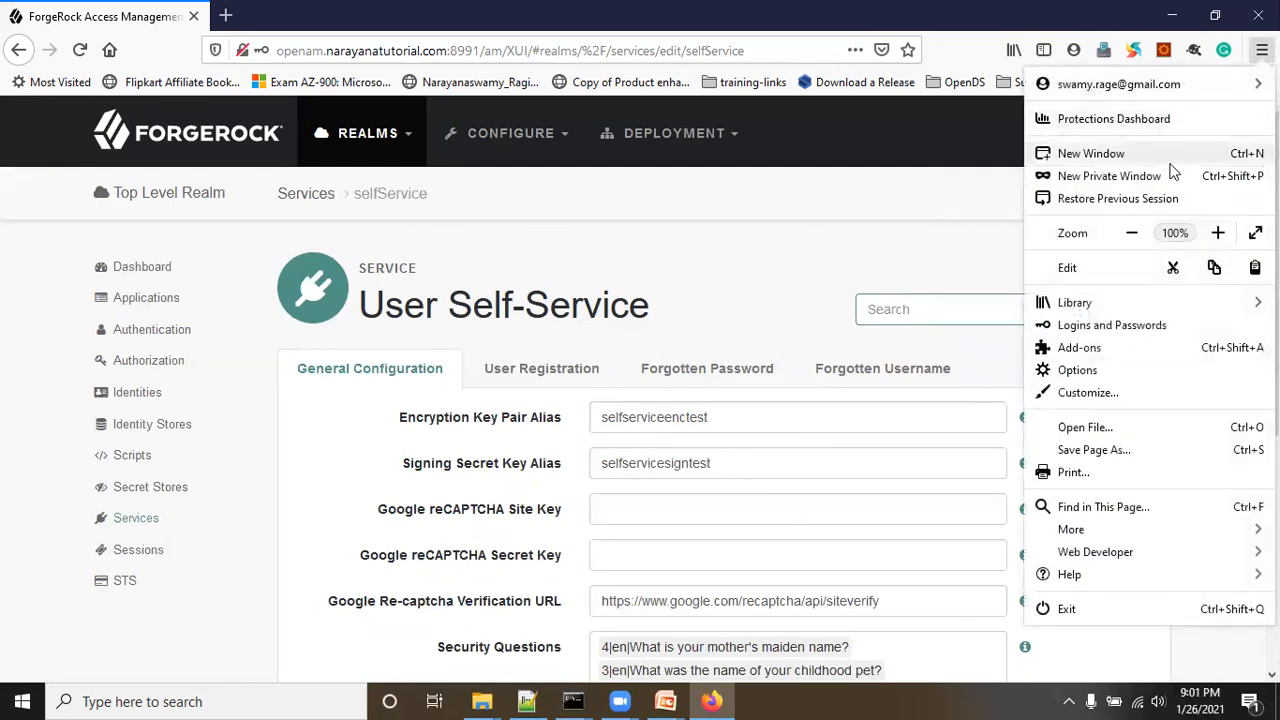
pyautogui.click(1150, 177)
pyautogui.write('openam.narayanatutorial.com:8991/')
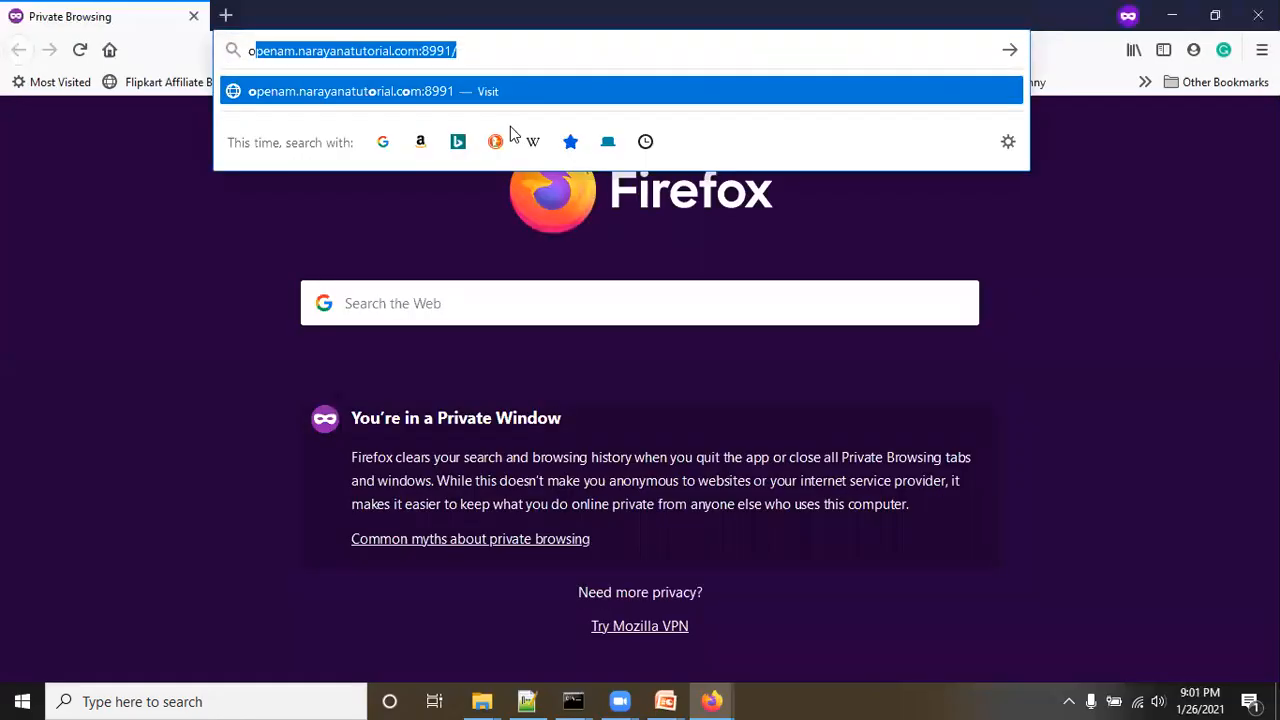
pyautogui.press('Right')
pyautogui.write('am/')
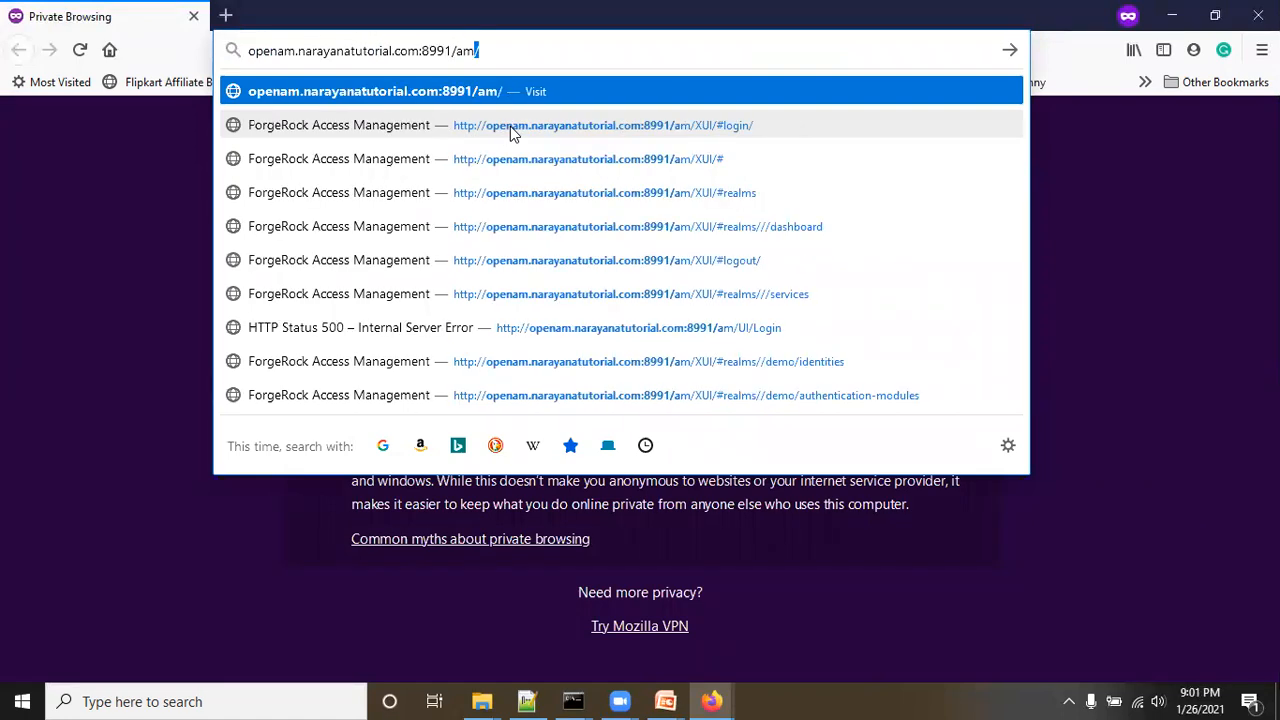
pyautogui.press('Return')
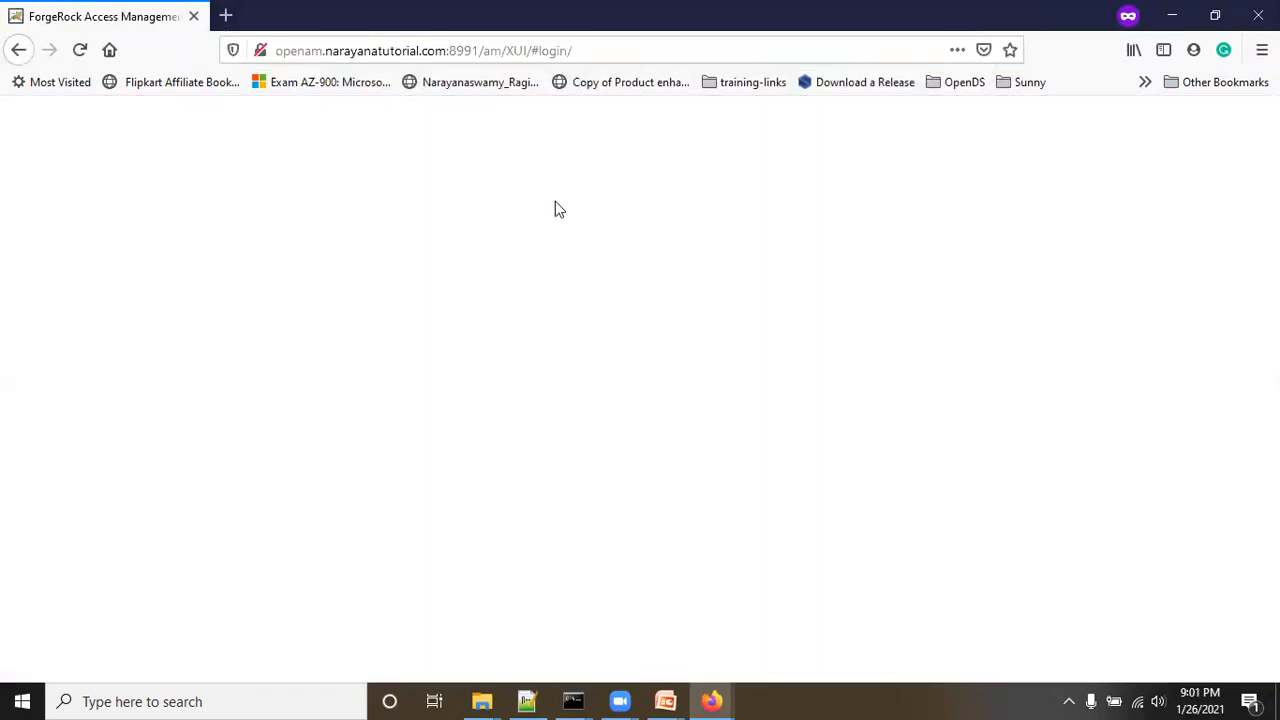
# Step: Clear the user name field and open the Forgot Password? reset form
pyautogui.click(631, 395)
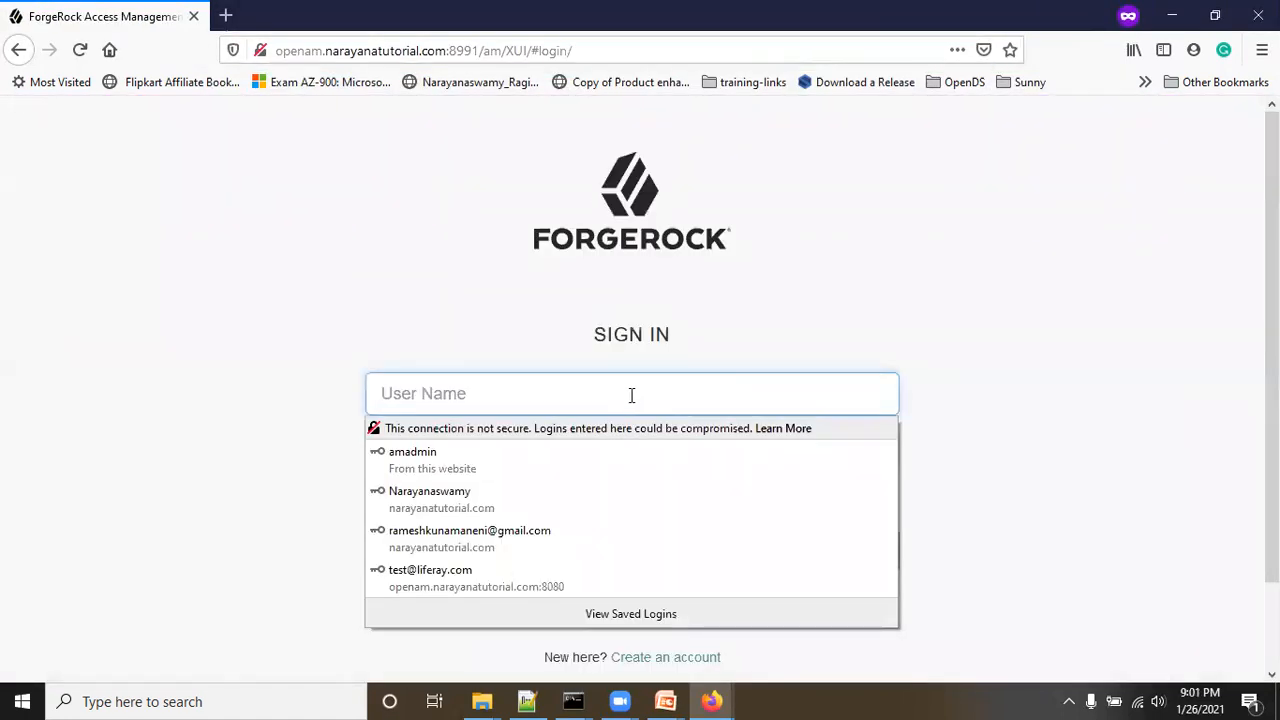
pyautogui.click(487, 403)
pyautogui.click(418, 390)
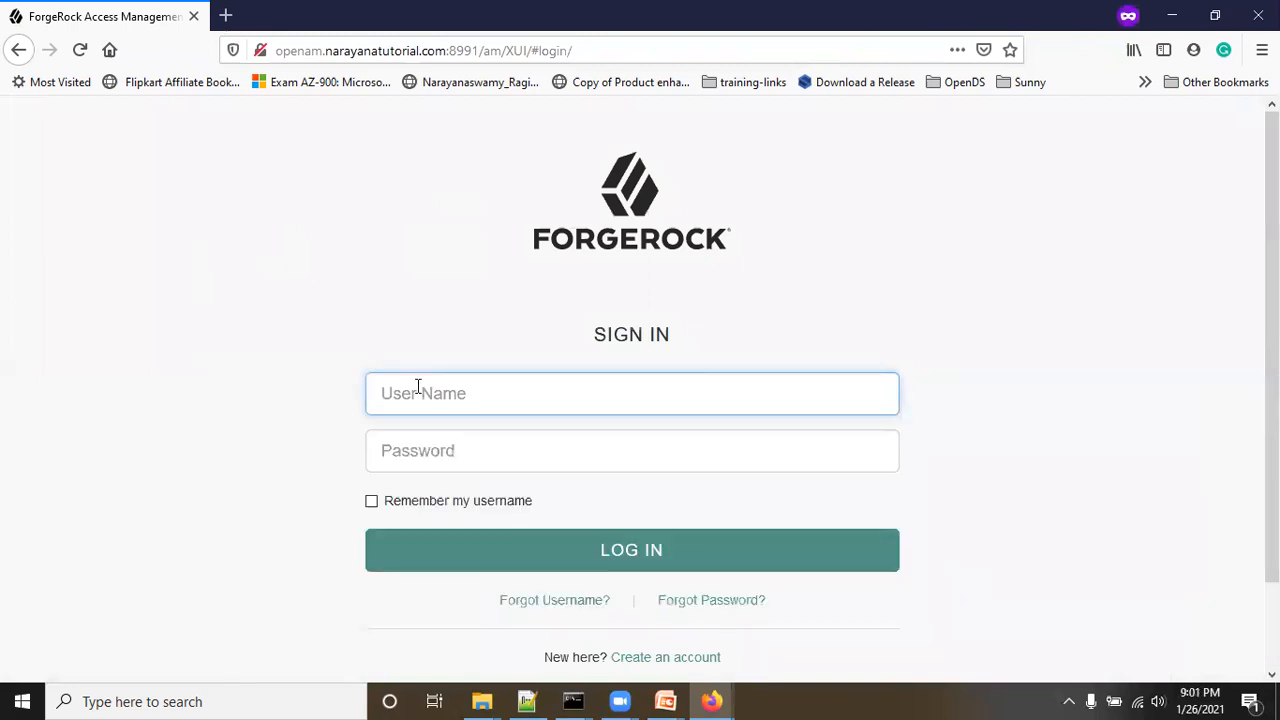
pyautogui.write('de')
pyautogui.press('BackSpace')
pyautogui.press('BackSpace')
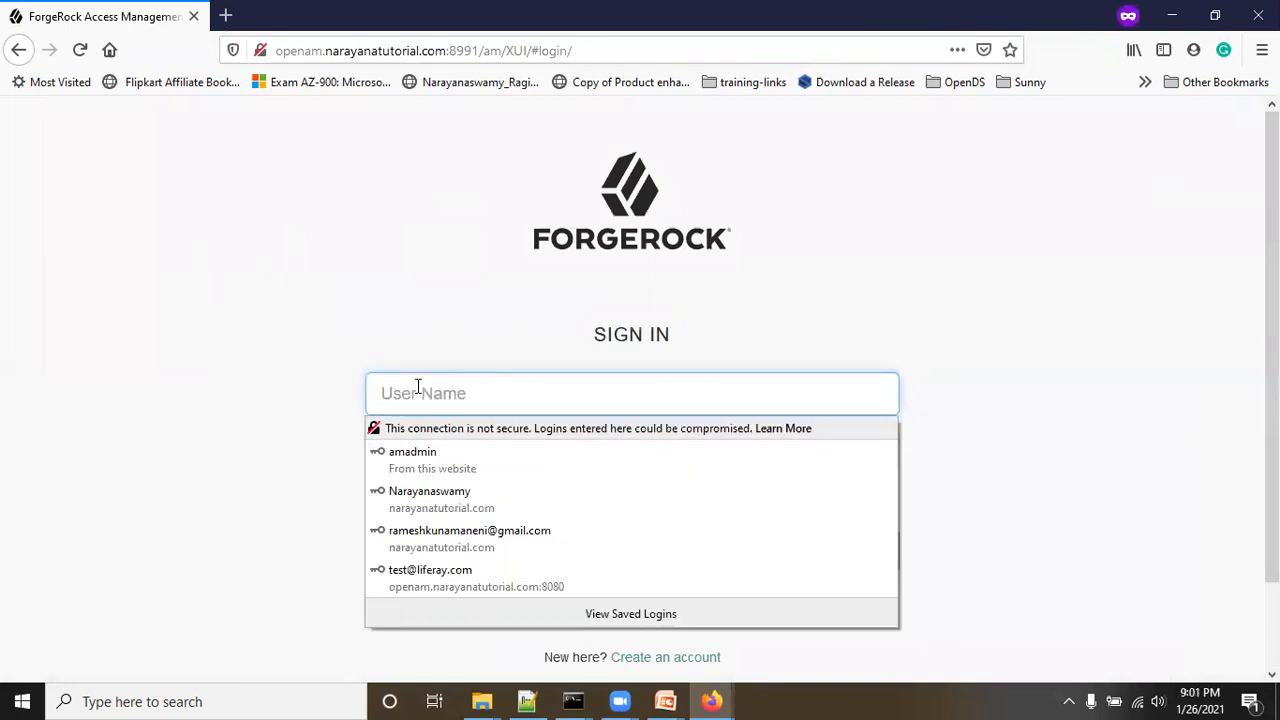
pyautogui.write('narayana')
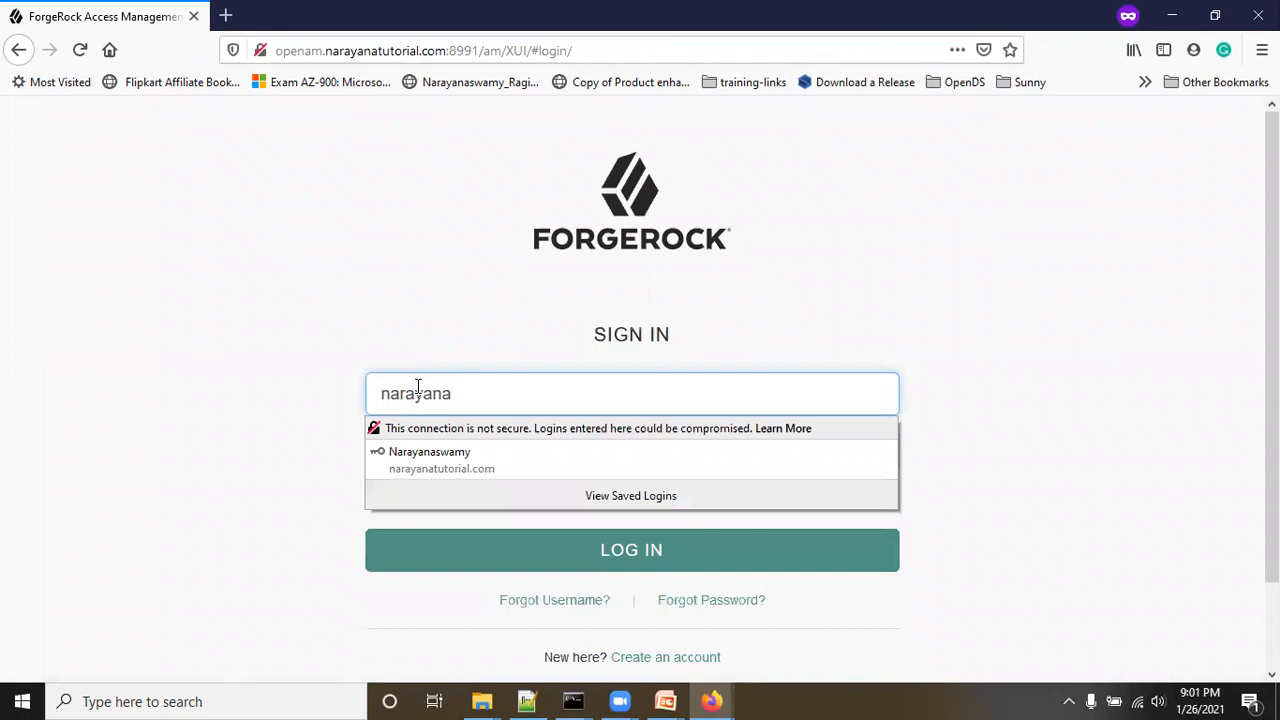
pyautogui.press('BackSpace')
pyautogui.press('BackSpace')
pyautogui.press('BackSpace')
pyautogui.press('BackSpace')
pyautogui.press('BackSpace')
pyautogui.press('BackSpace')
pyautogui.press('BackSpace')
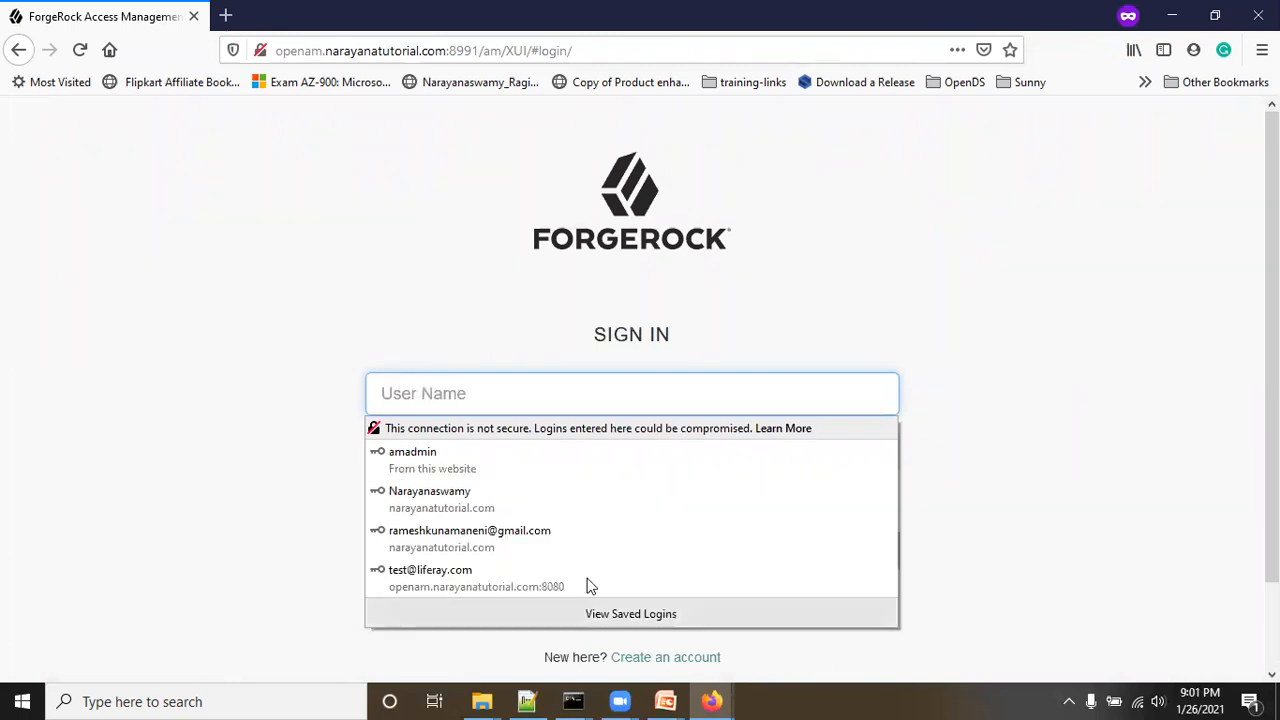
pyautogui.click(1086, 509)
pyautogui.click(725, 601)
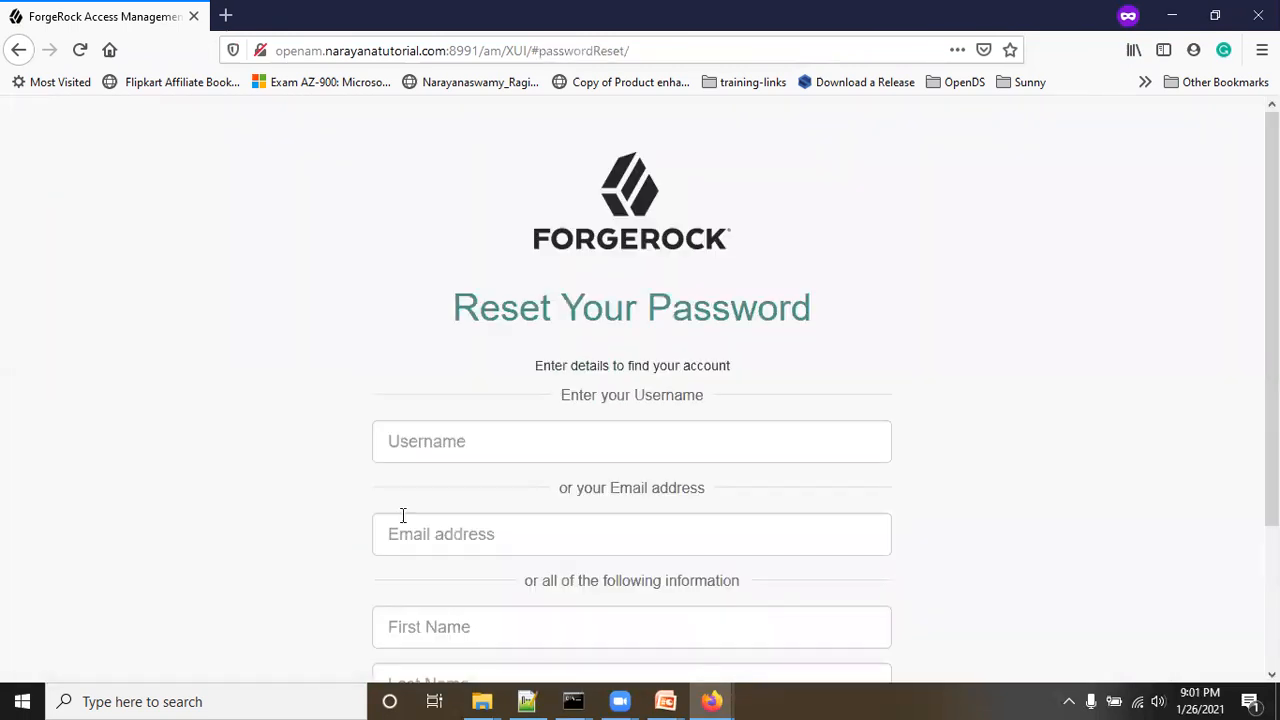
# Step: Find the test user's account by its saved username and start the first school question
pyautogui.click(410, 444)
pyautogui.click(403, 475)
pyautogui.scroll(-3, 545, 535)
pyautogui.click(633, 567)
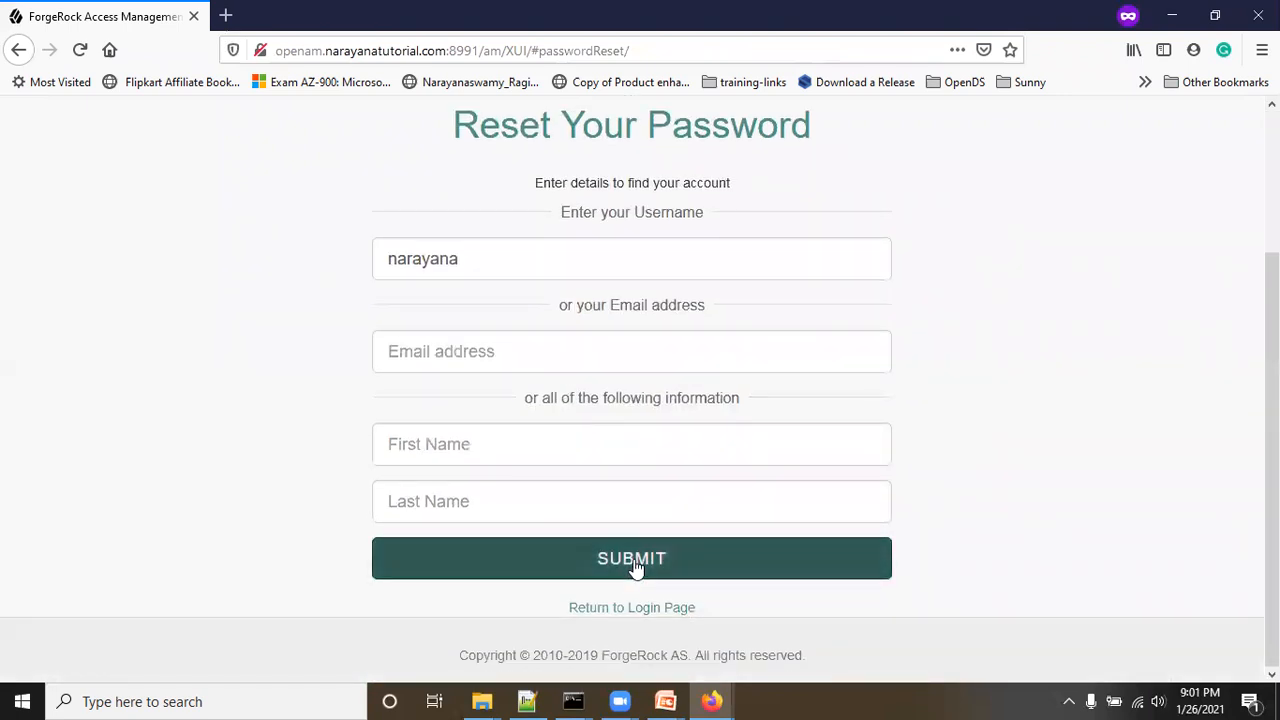
pyautogui.click(407, 414)
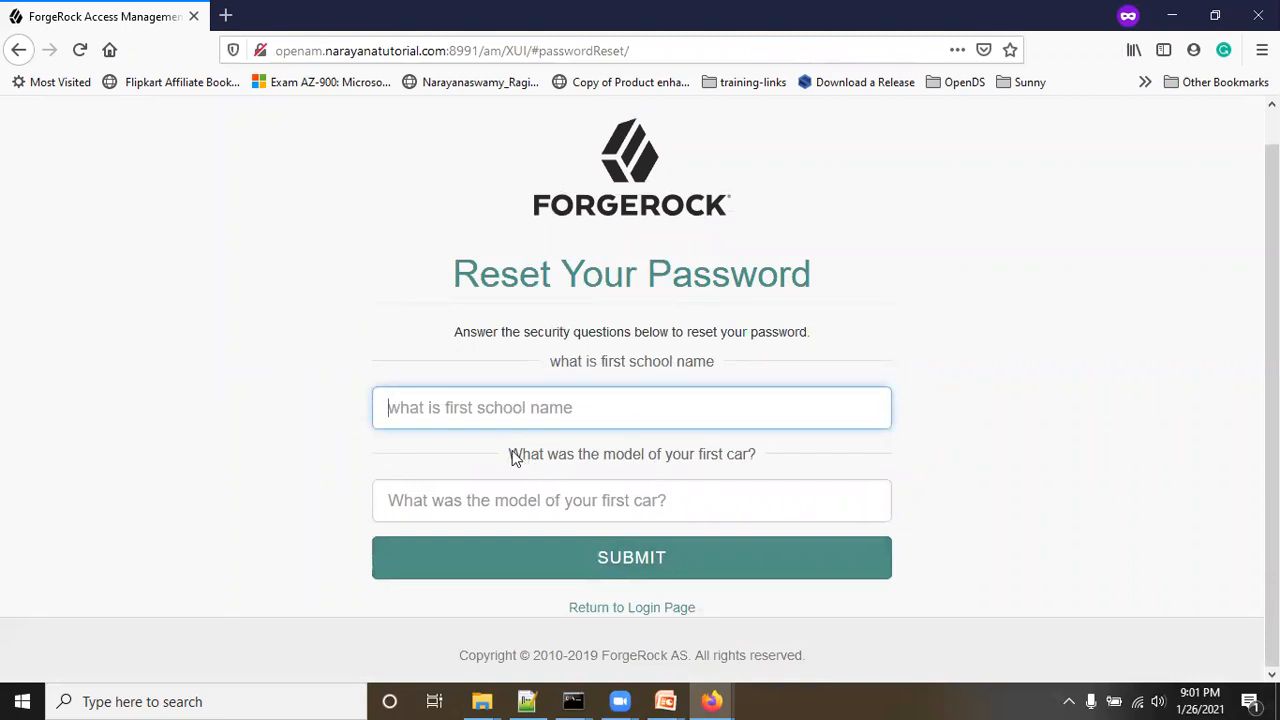
# Step: Check Minimum Answers to Verify in the admin console, submit the answer 'dsds', then return to login
pyautogui.hotkey('alt', 'Tab')
pyautogui.scroll(-4, 694, 543)
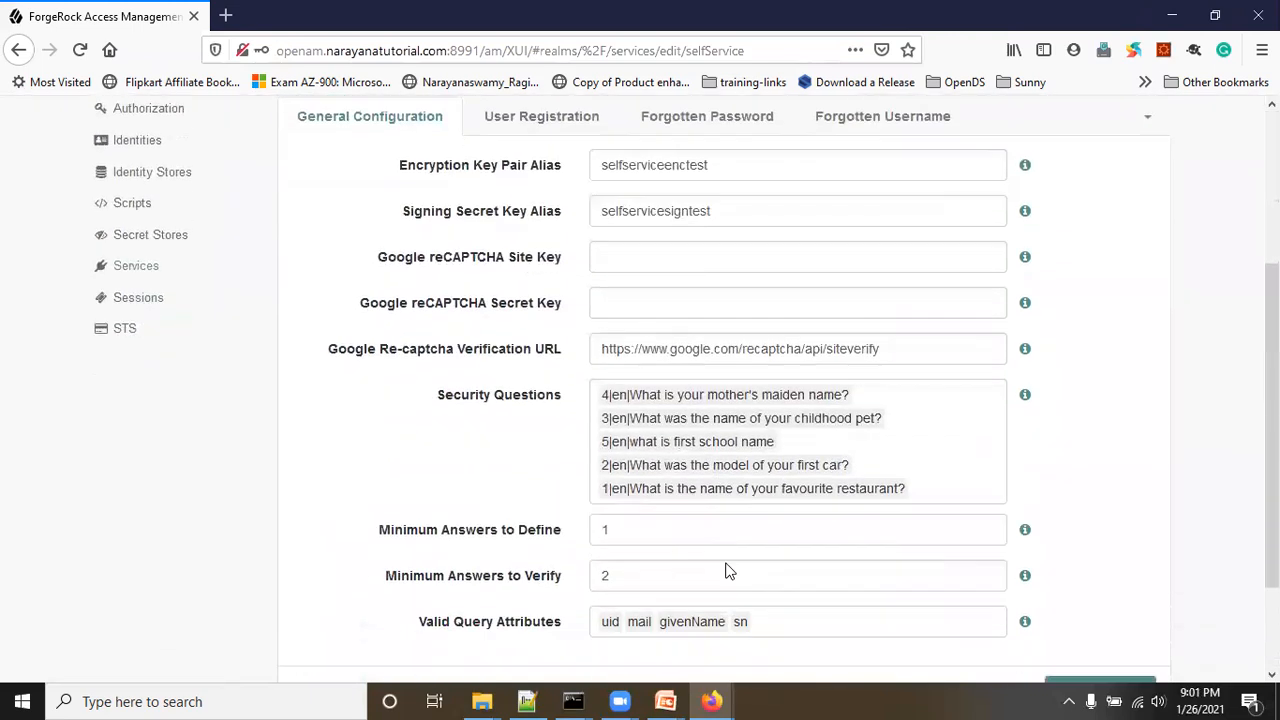
pyautogui.moveTo(384, 445); pyautogui.dragTo(629, 449)
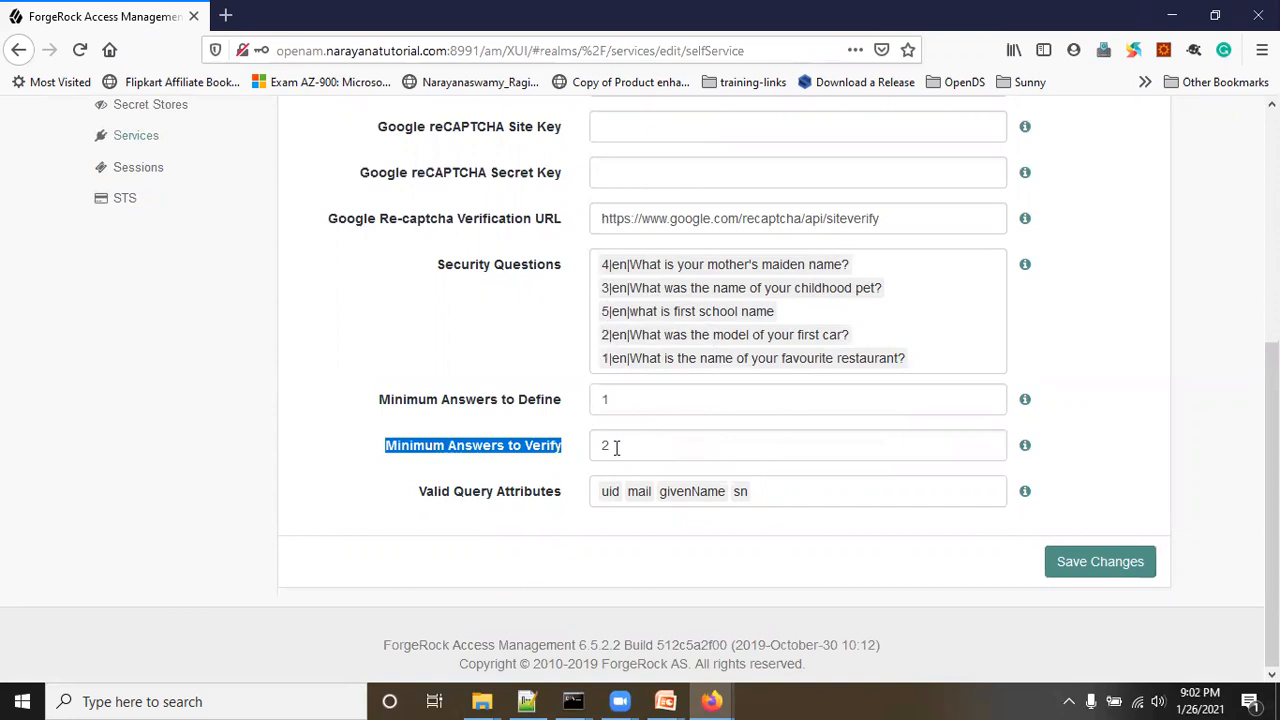
pyautogui.hotkey('alt', 'Tab')
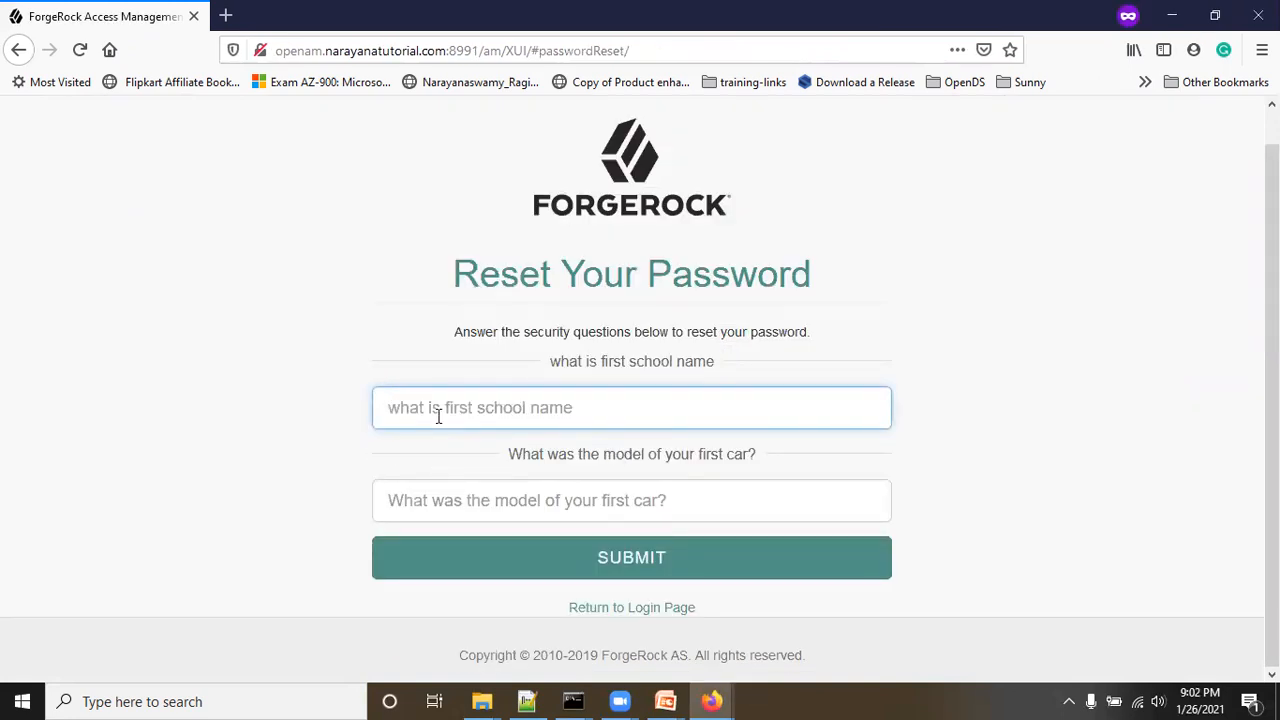
pyautogui.click(614, 560)
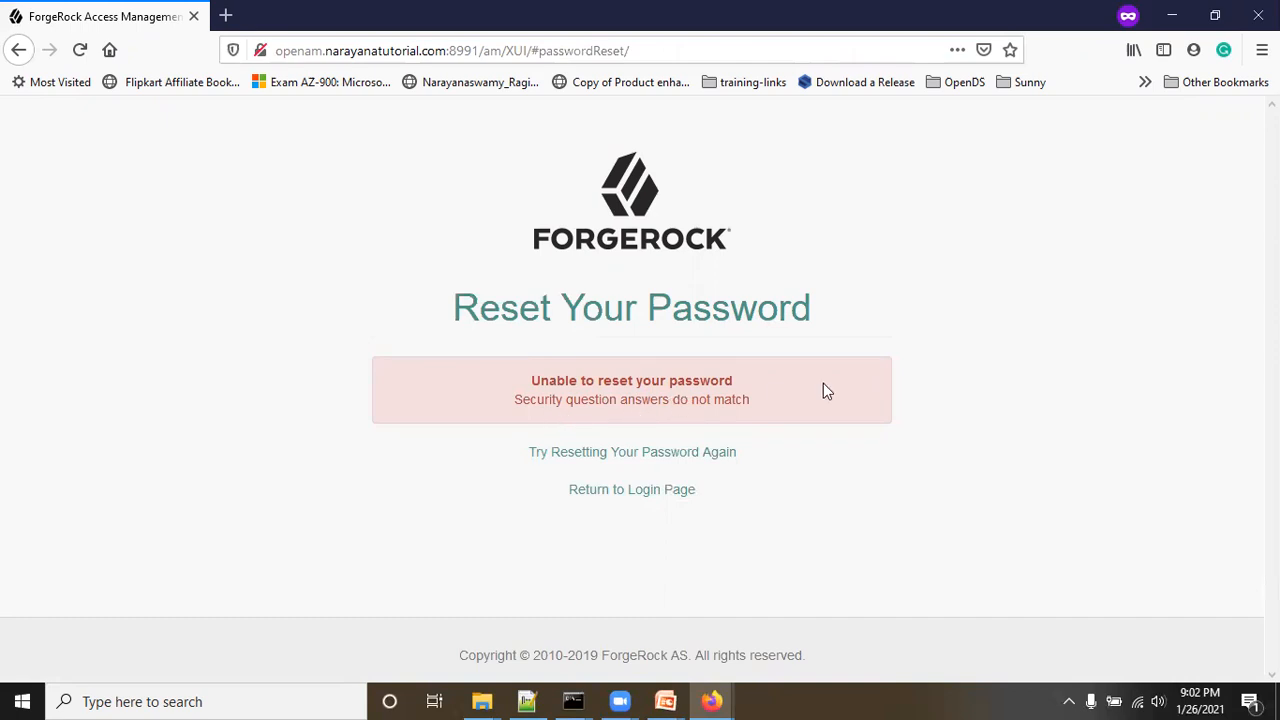
pyautogui.click(643, 490)
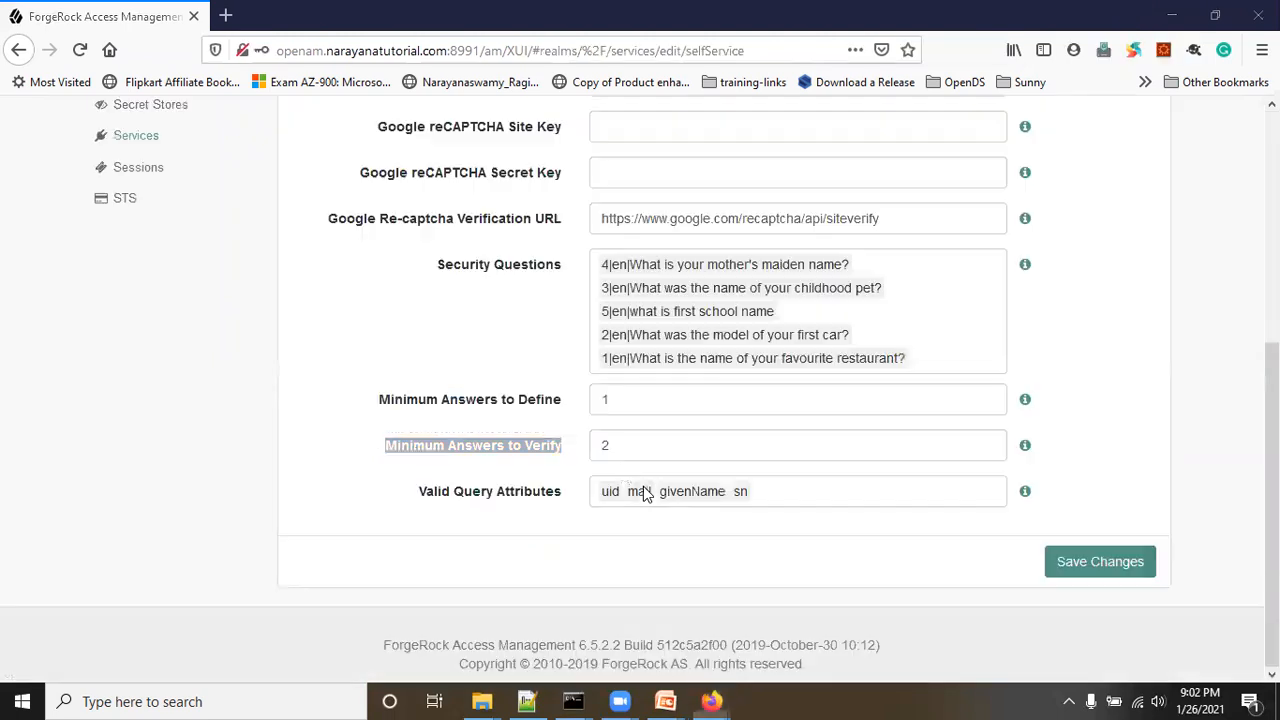
# Step: Turn Email Verification on for Forgotten Password, save it, and go back to the realm's Services list
pyautogui.scroll(5, 337, 434)
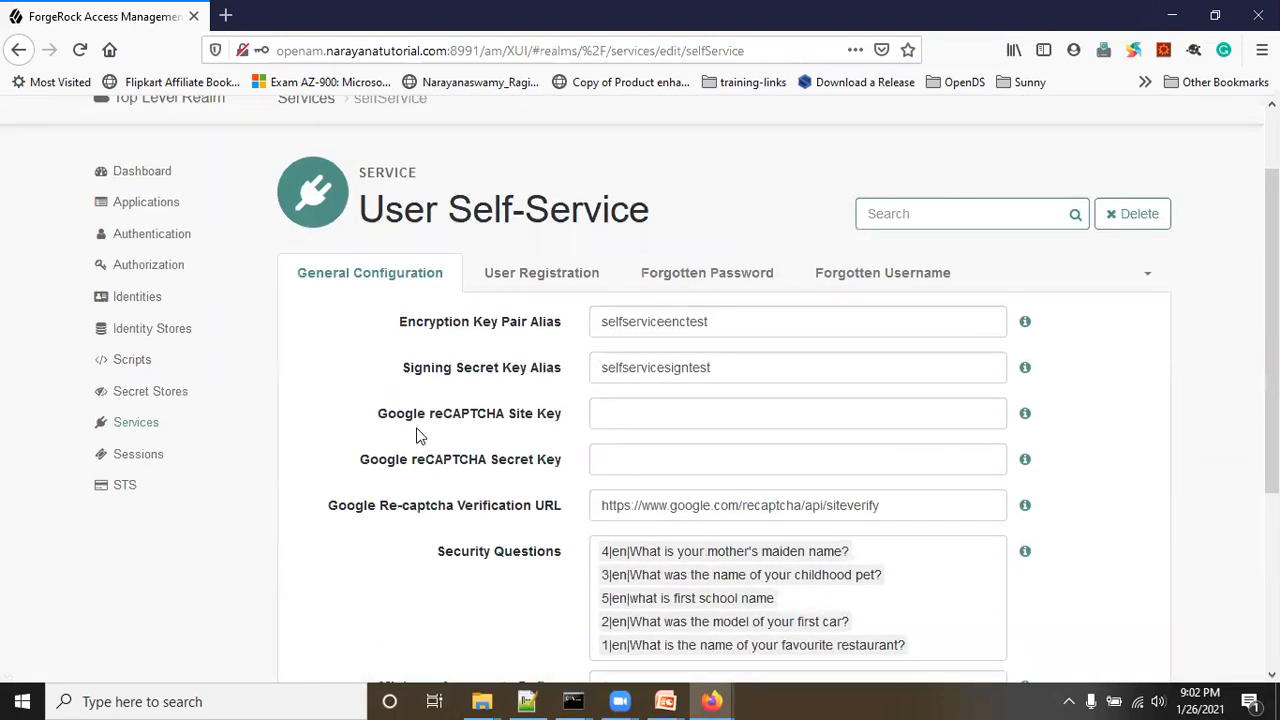
pyautogui.click(703, 285)
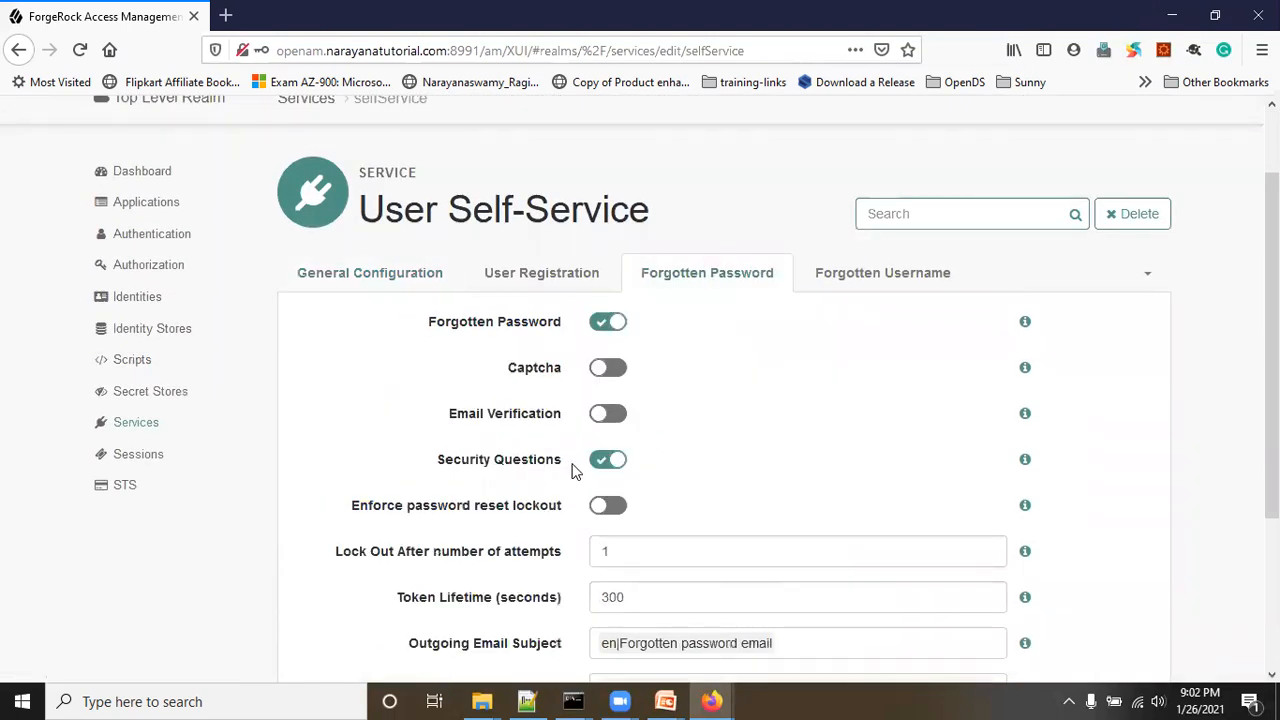
pyautogui.click(610, 415)
pyautogui.scroll(-3, 874, 426)
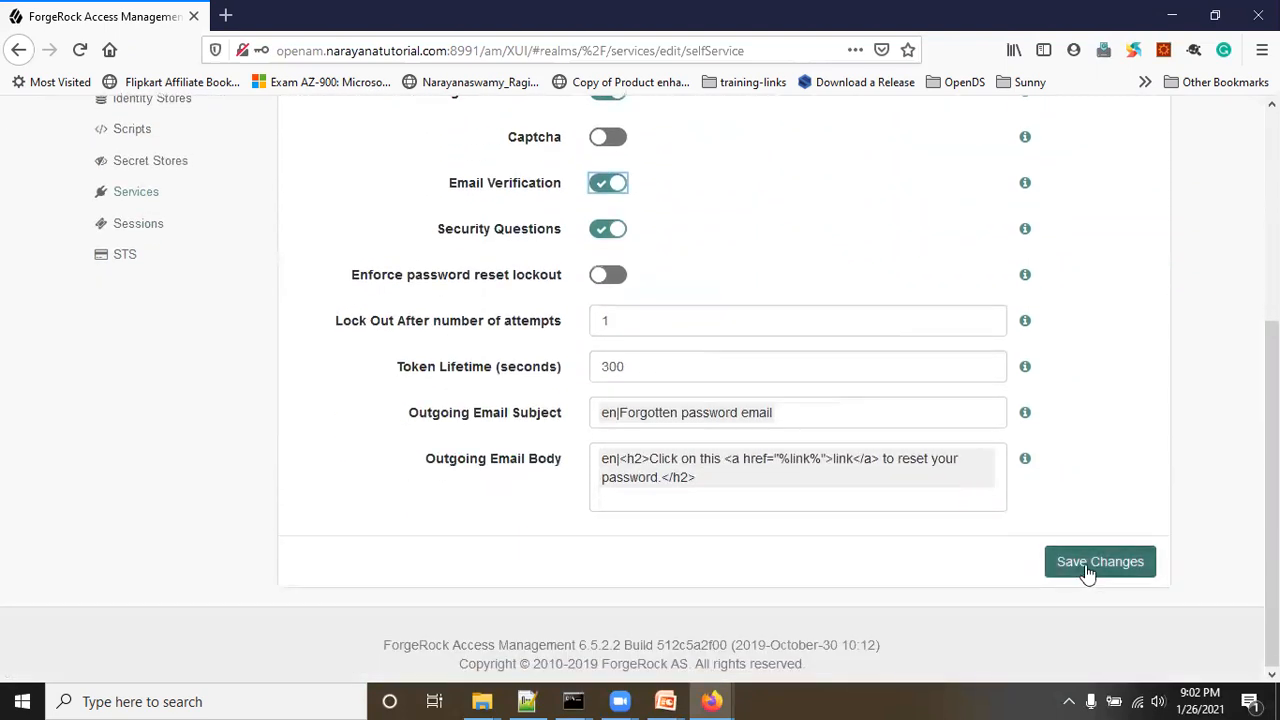
pyautogui.click(1087, 572)
pyautogui.scroll(2, 260, 268)
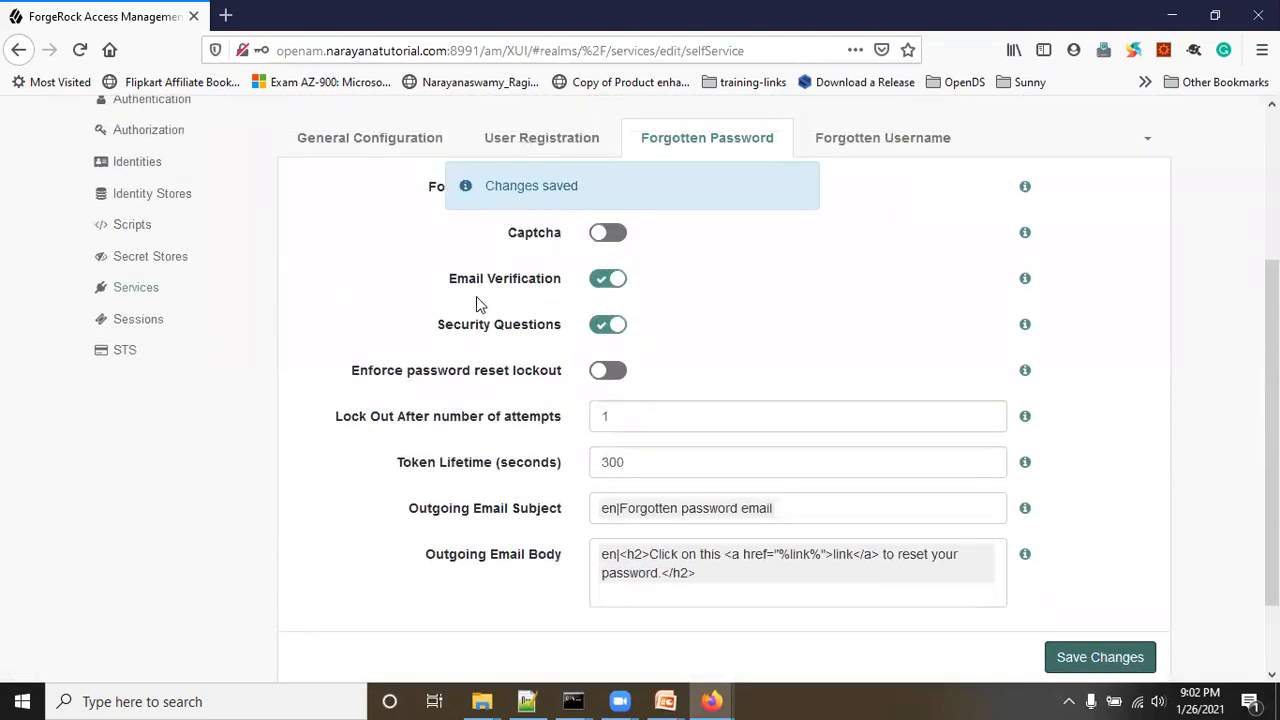
pyautogui.click(889, 144)
pyautogui.click(763, 138)
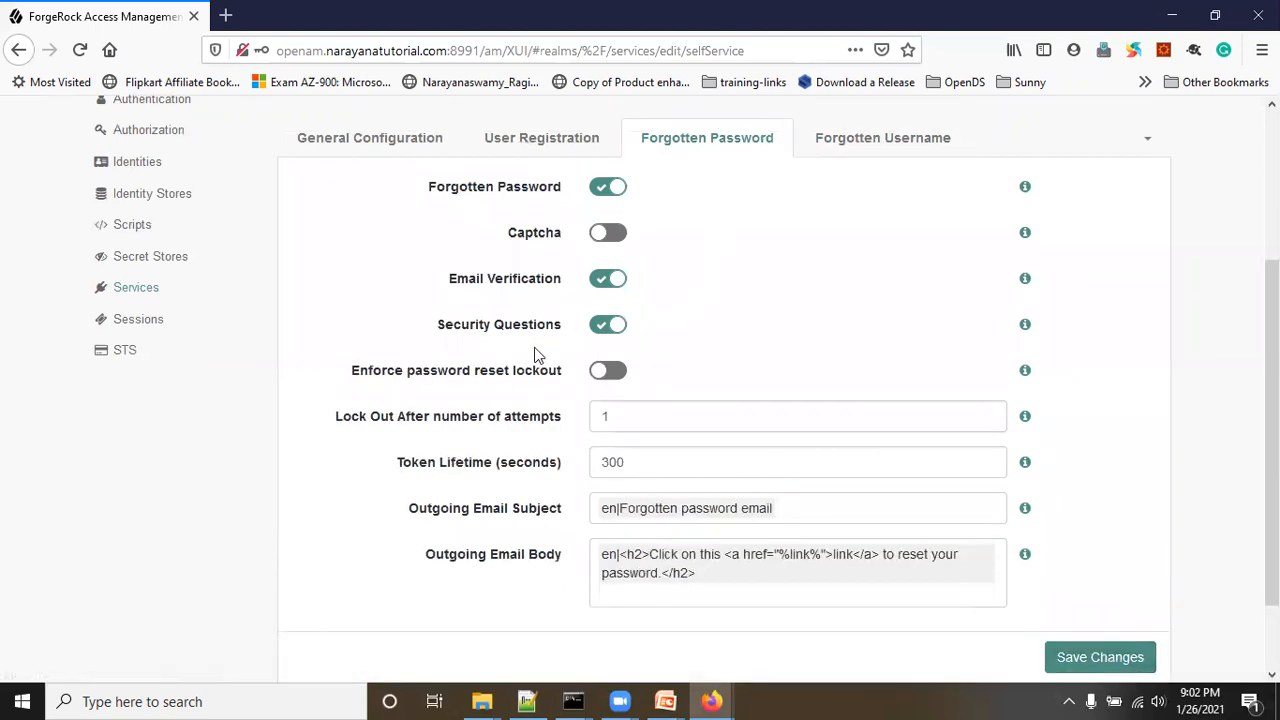
pyautogui.click(136, 292)
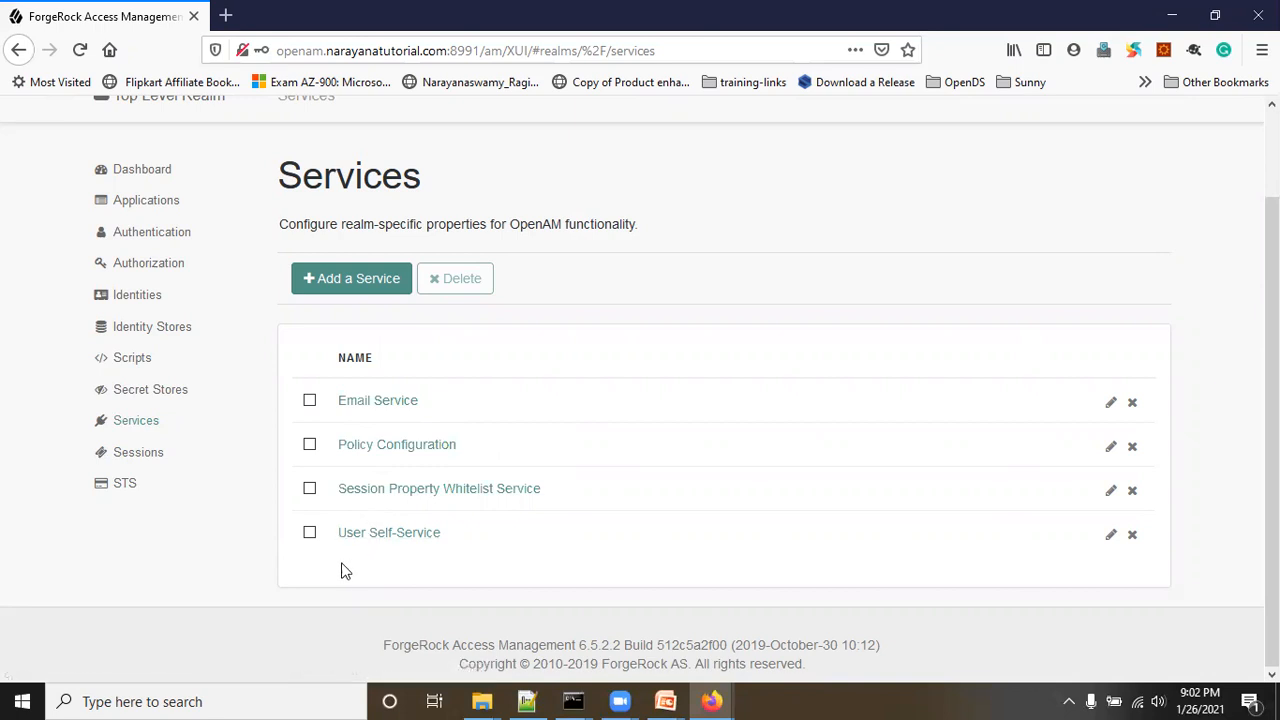
# Step: Reload the private window's sign-in page and start the forgotten password flow
pyautogui.moveTo(712, 701)
pyautogui.click(745, 645)
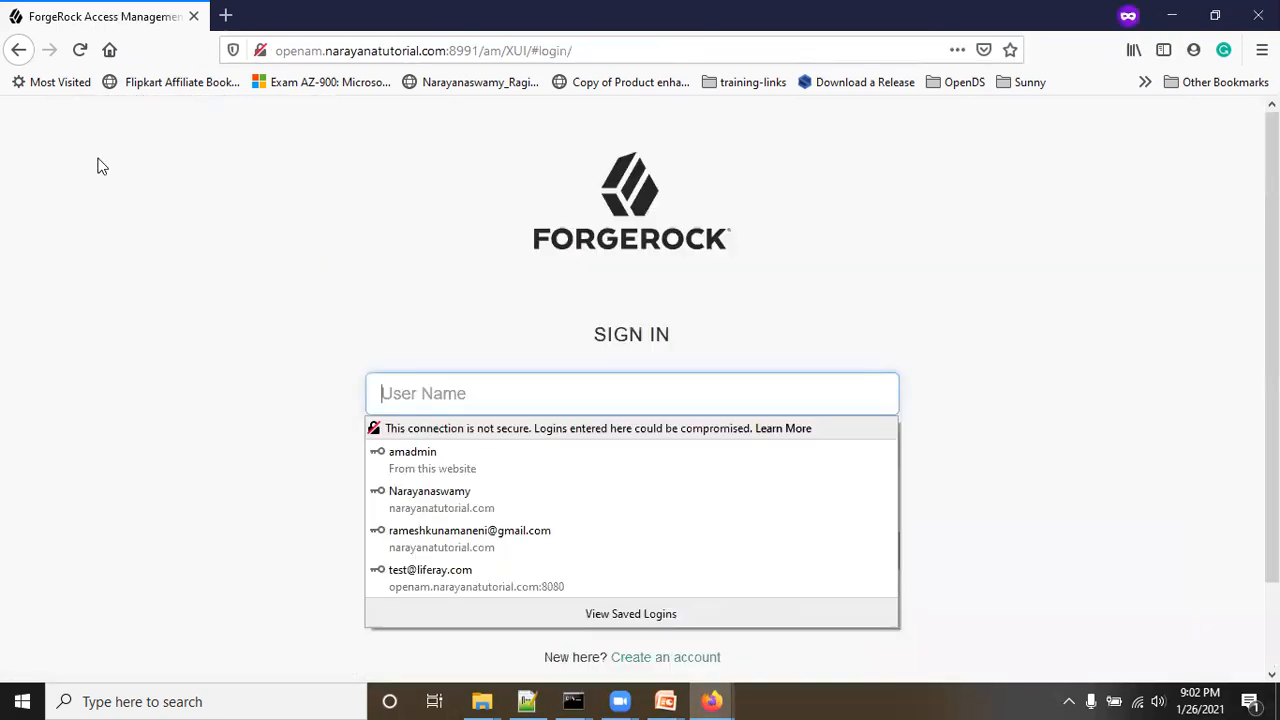
pyautogui.click(80, 50)
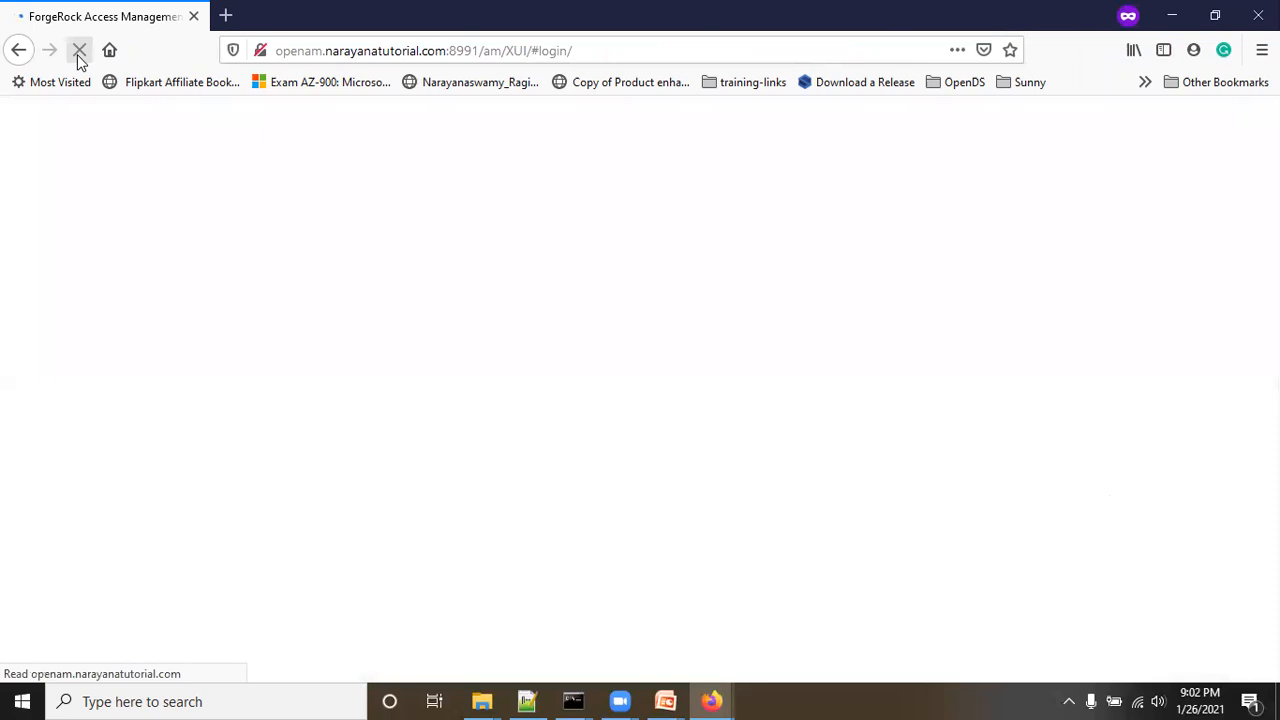
pyautogui.click(1078, 456)
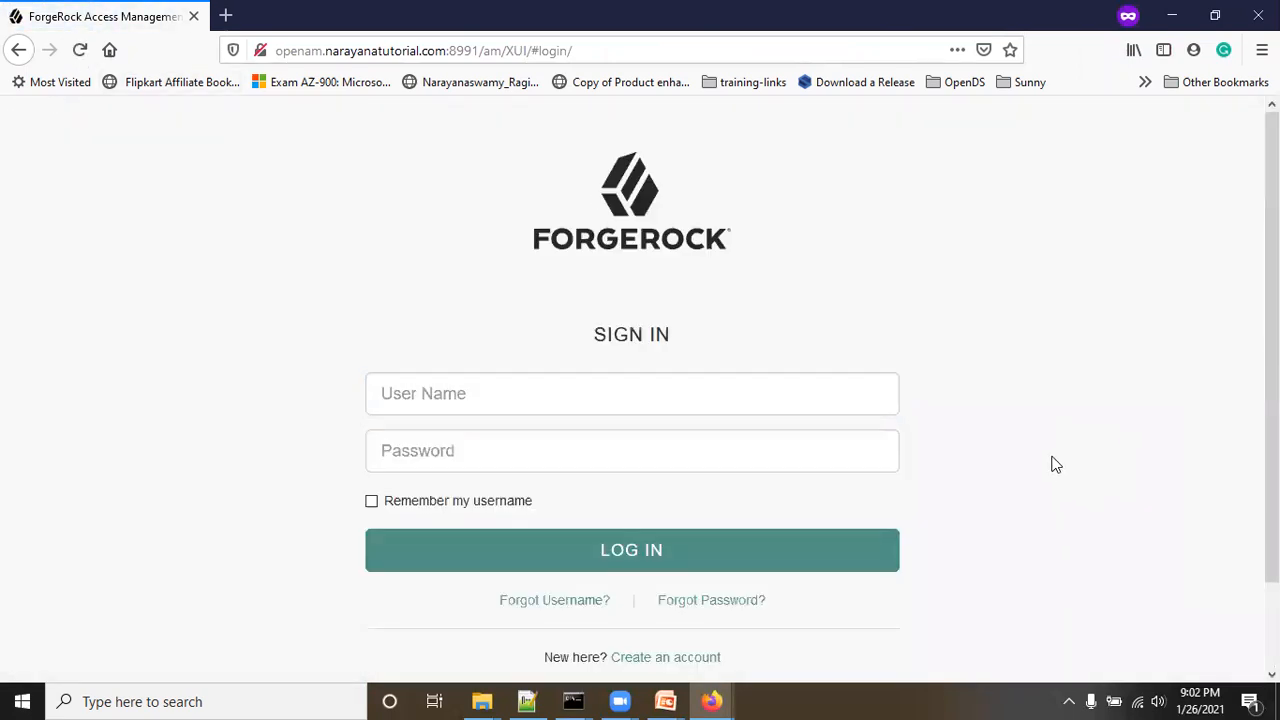
pyautogui.scroll(-2, 1052, 464)
pyautogui.click(728, 508)
# Step: Submit a password reset request for the test user's username, then return to the admin window
pyautogui.click(487, 453)
pyautogui.click(418, 477)
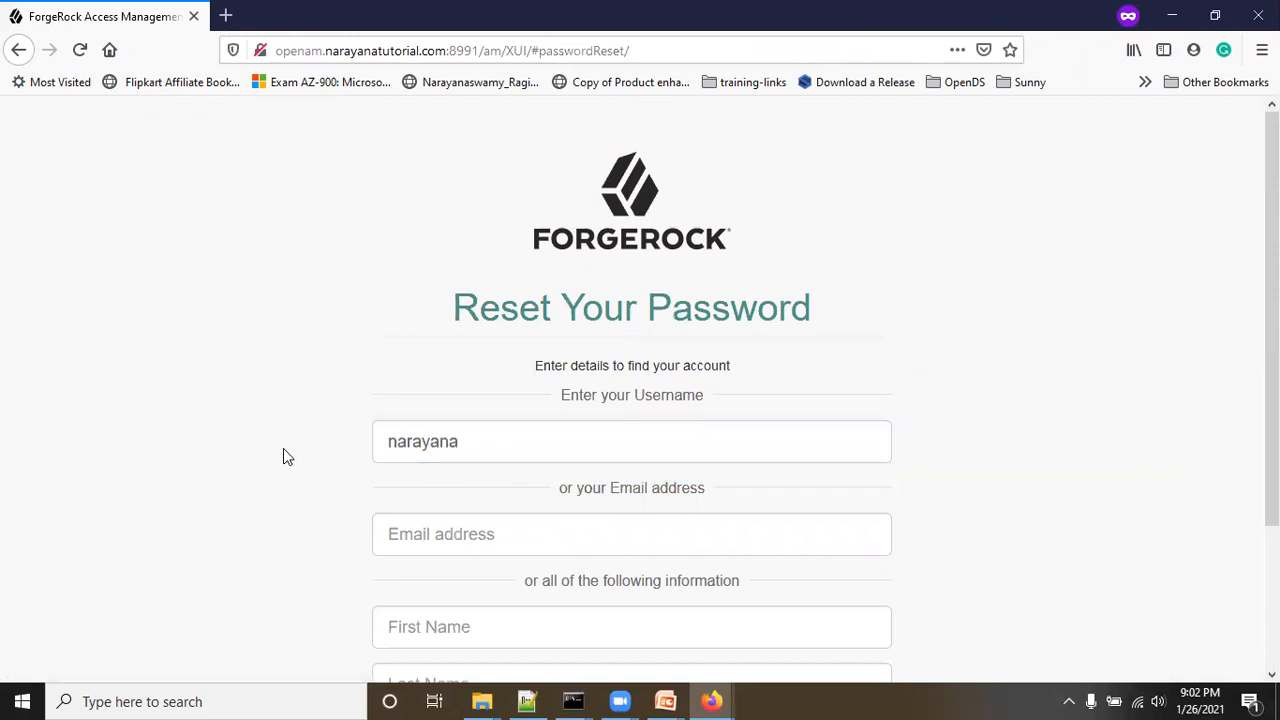
pyautogui.scroll(-2, 283, 457)
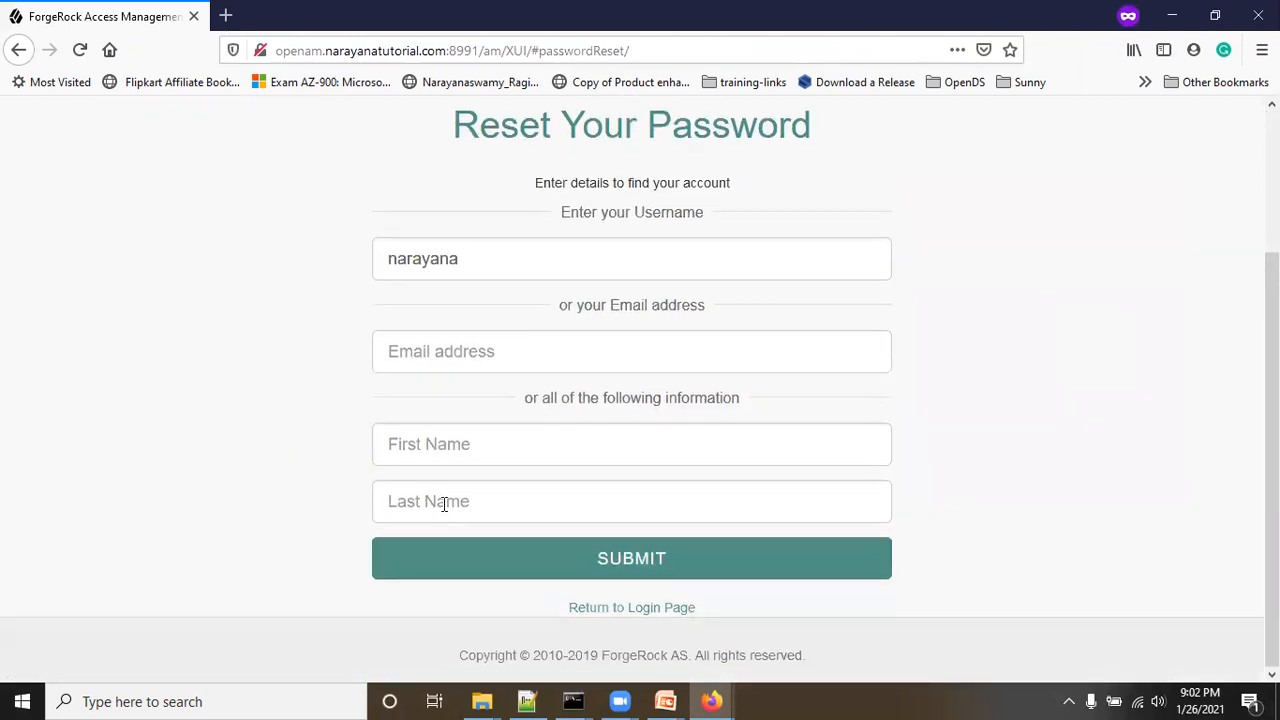
pyautogui.click(651, 569)
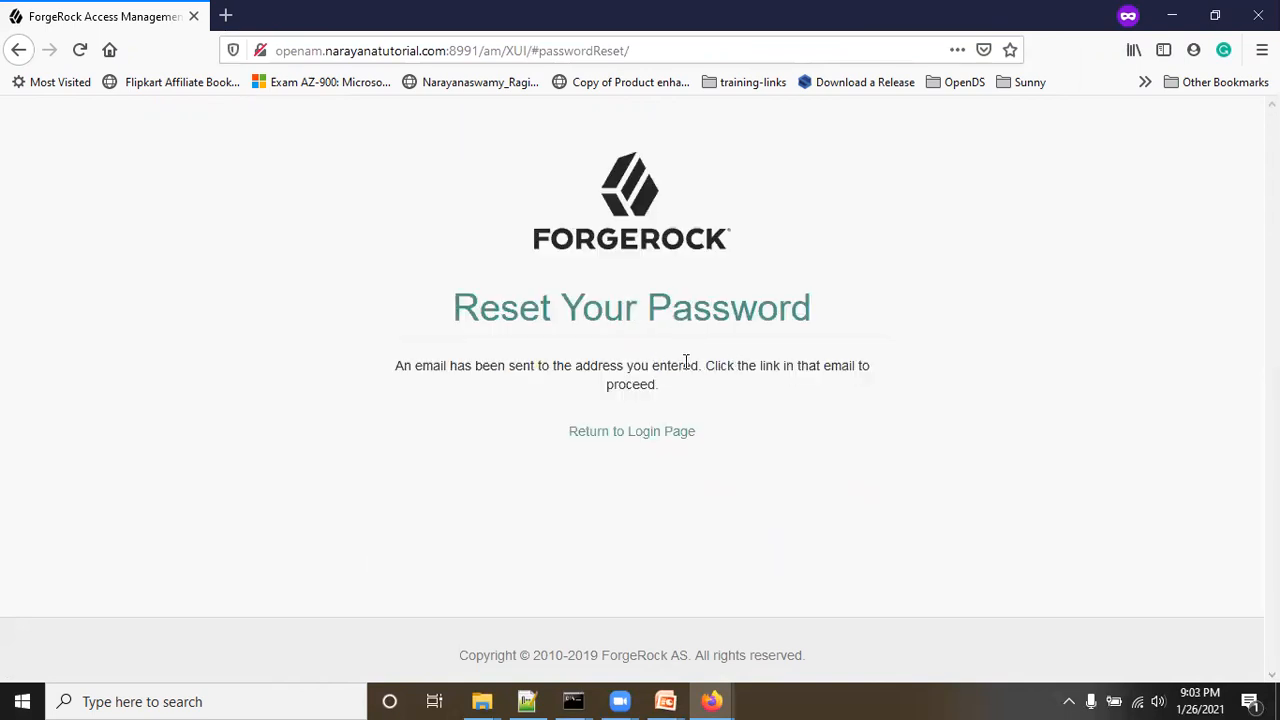
pyautogui.moveTo(410, 372); pyautogui.dragTo(862, 372)
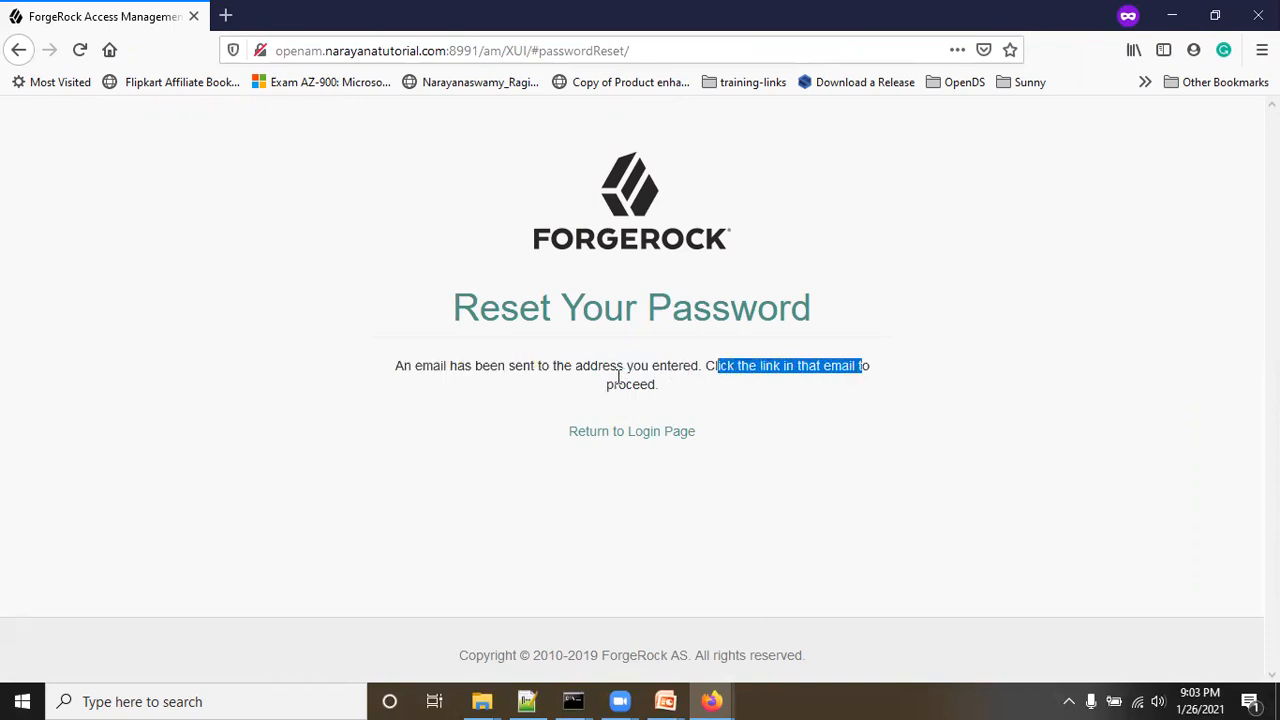
pyautogui.click(700, 694)
pyautogui.click(605, 605)
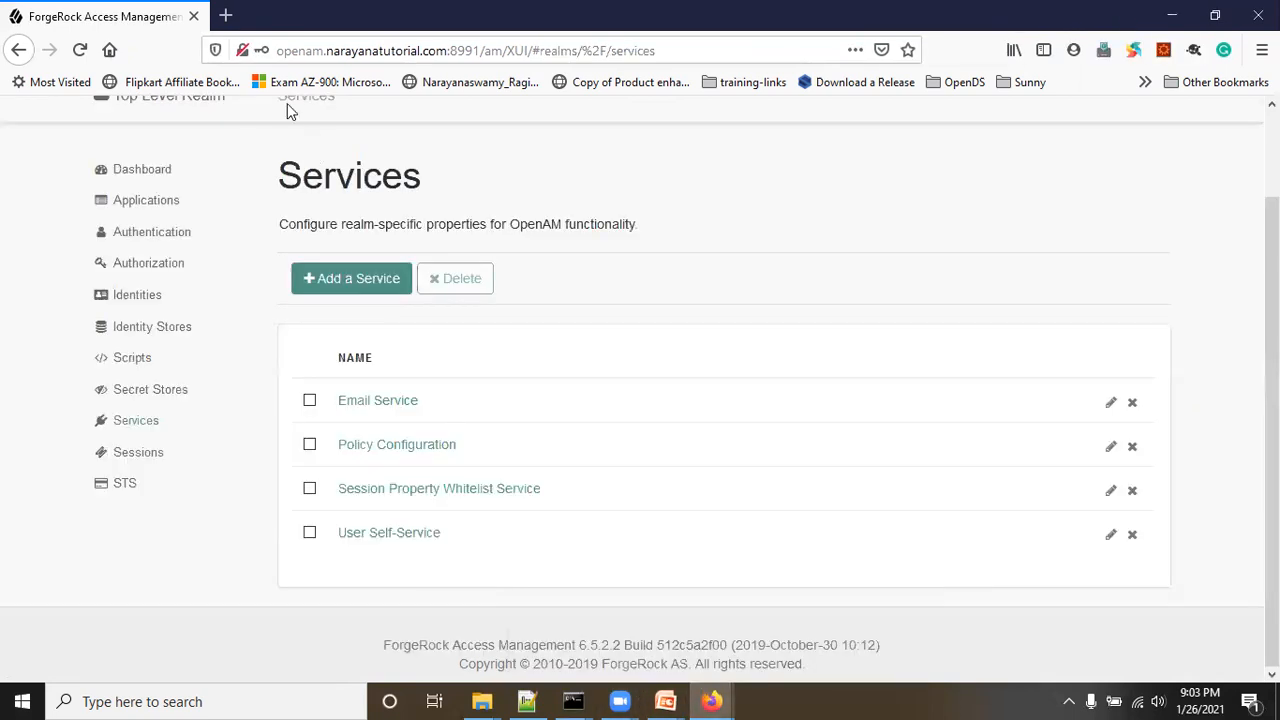
pyautogui.click(225, 15)
# Step: Load mailtrap.io, go to the account's Inboxes and open the Demo inbox
pyautogui.write('mail')
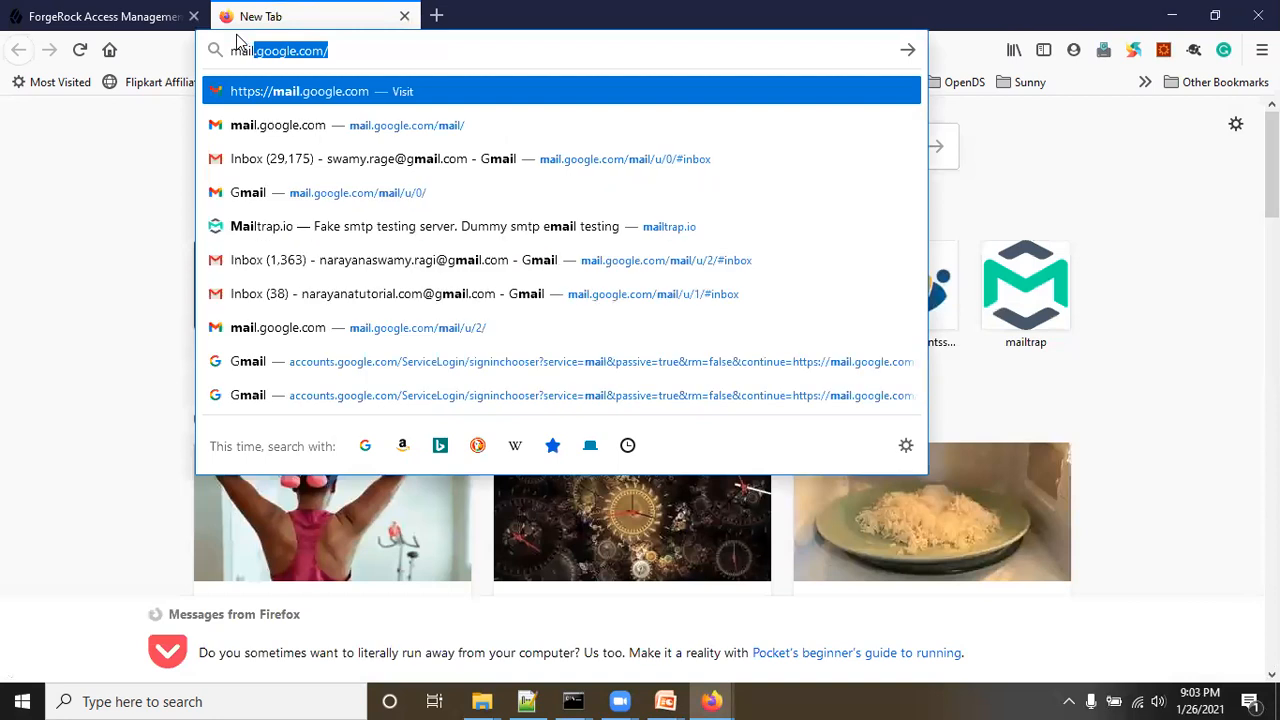
pyautogui.write('t')
pyautogui.press('Return')
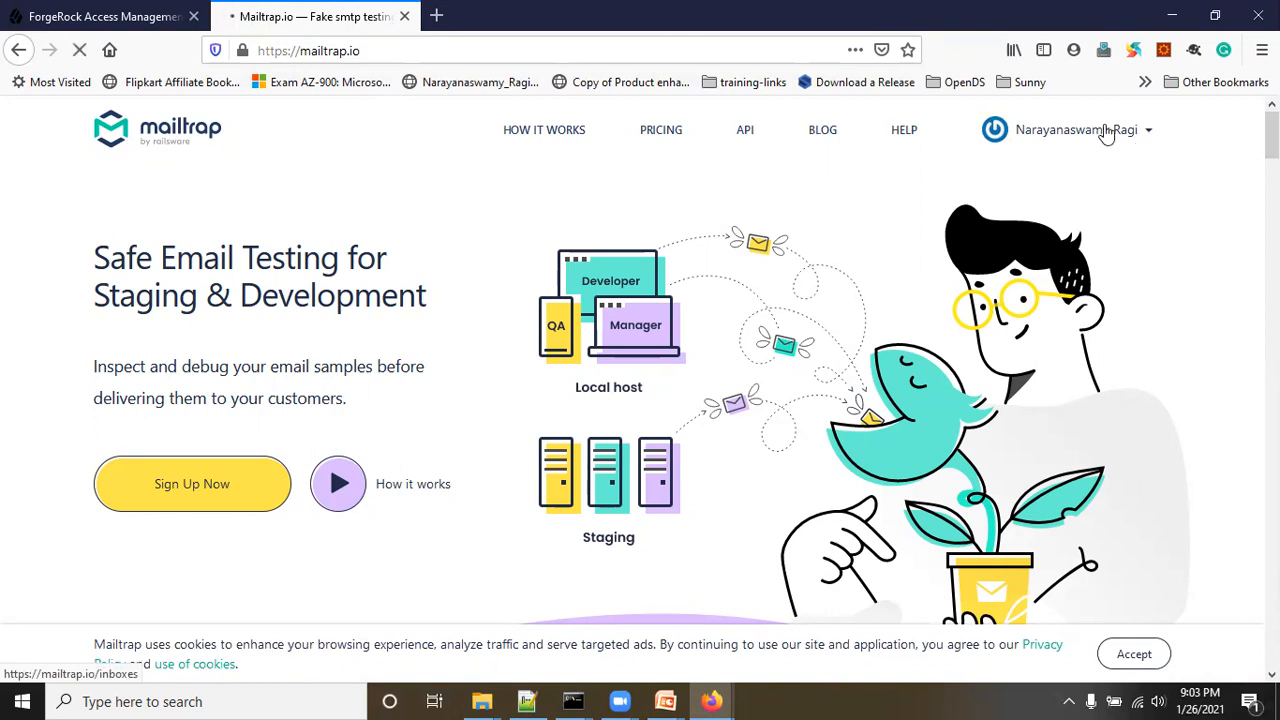
pyautogui.click(394, 50)
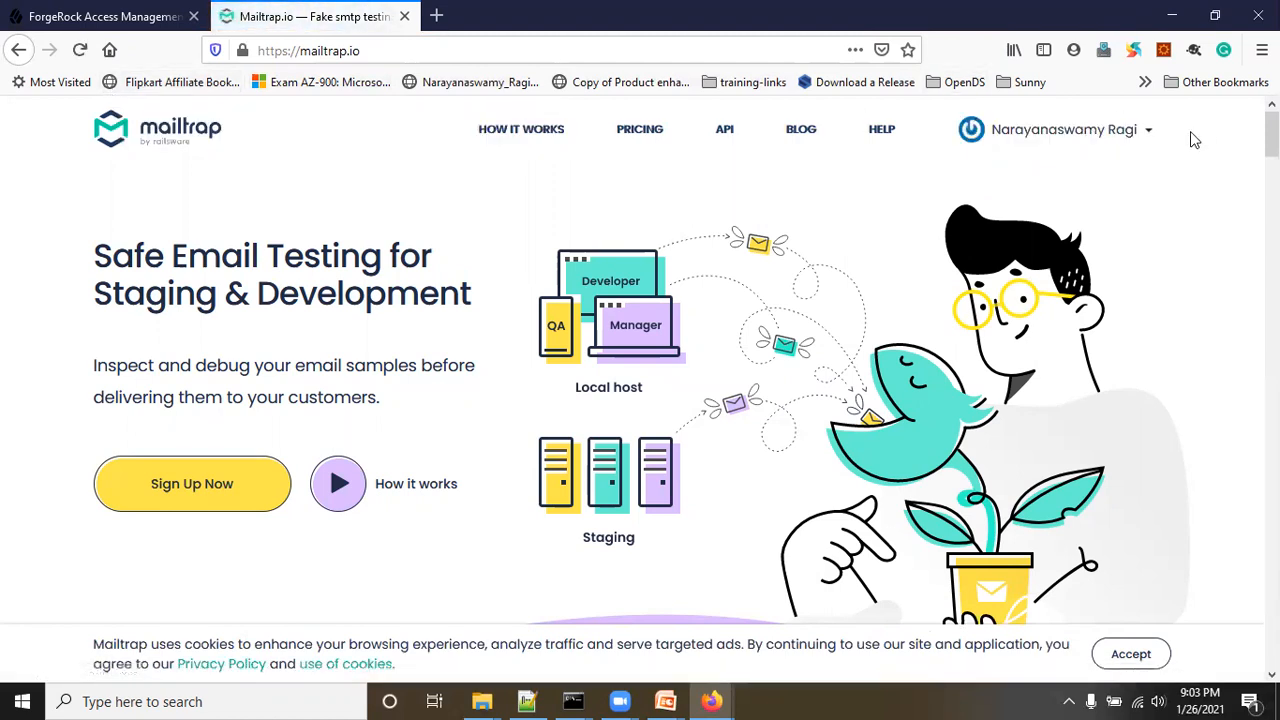
pyautogui.click(1152, 133)
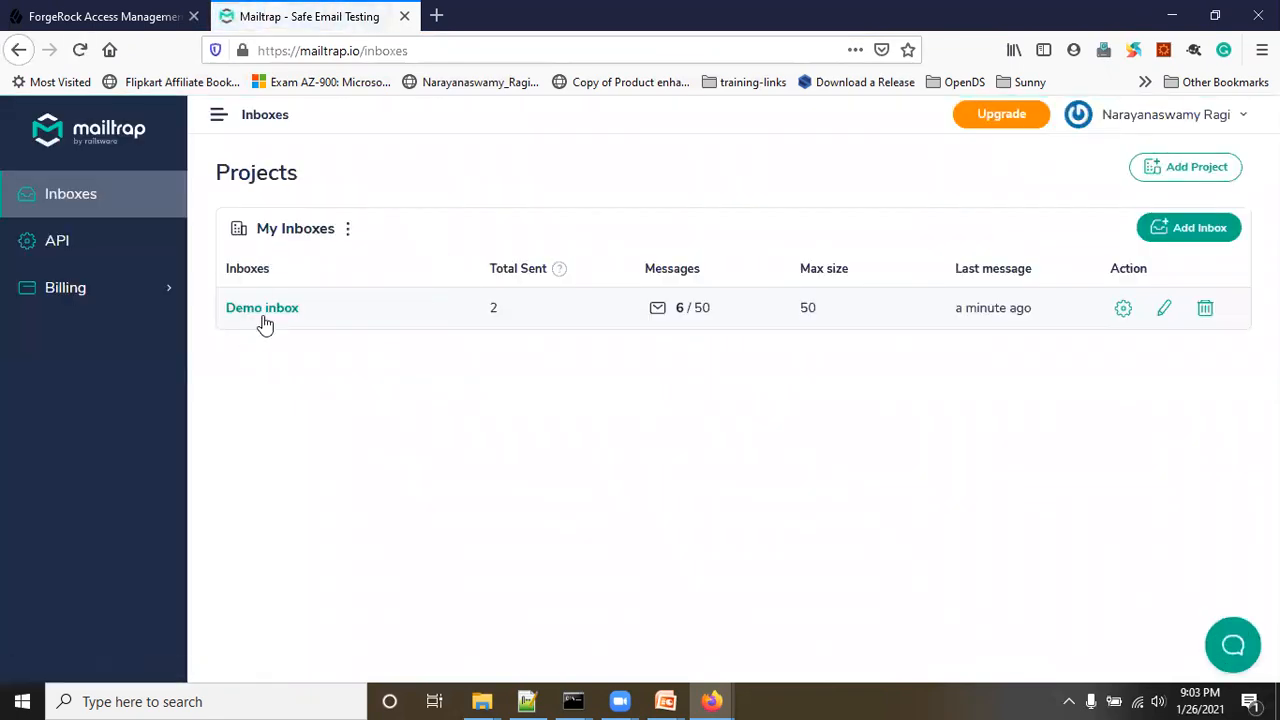
pyautogui.click(265, 313)
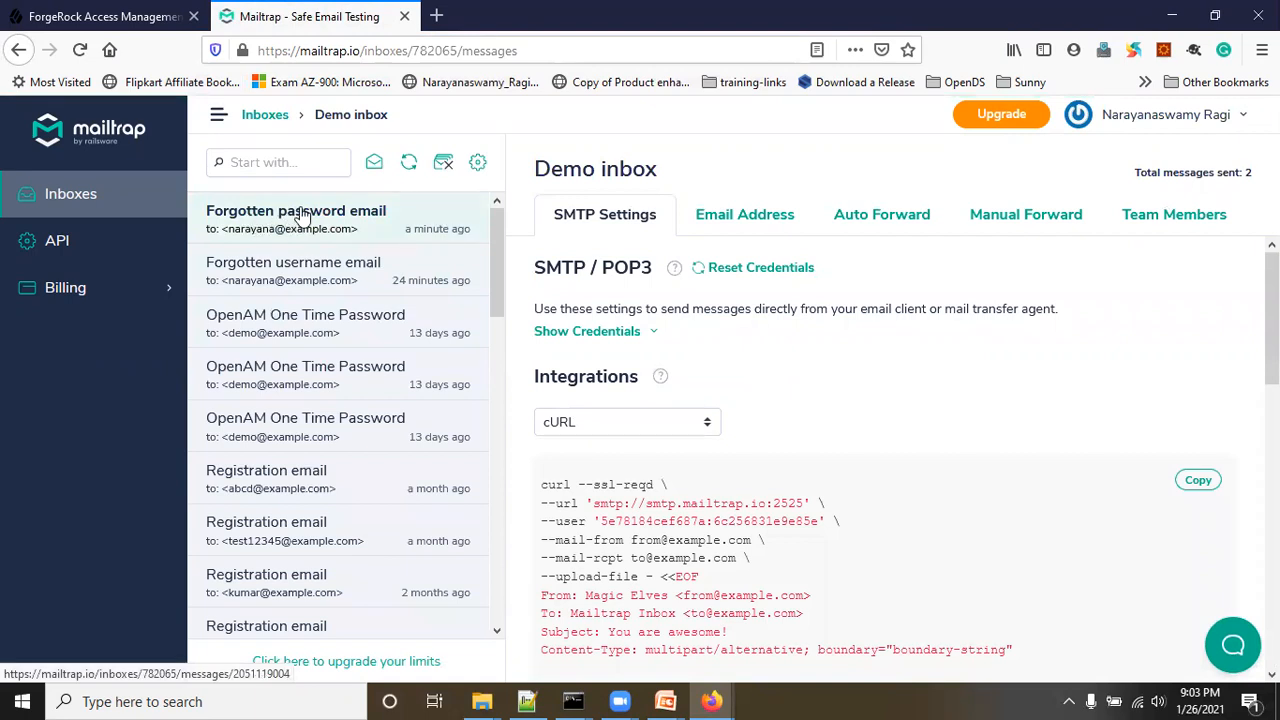
# Step: Open the Forgotten password email and inspect its reset link
pyautogui.click(302, 217)
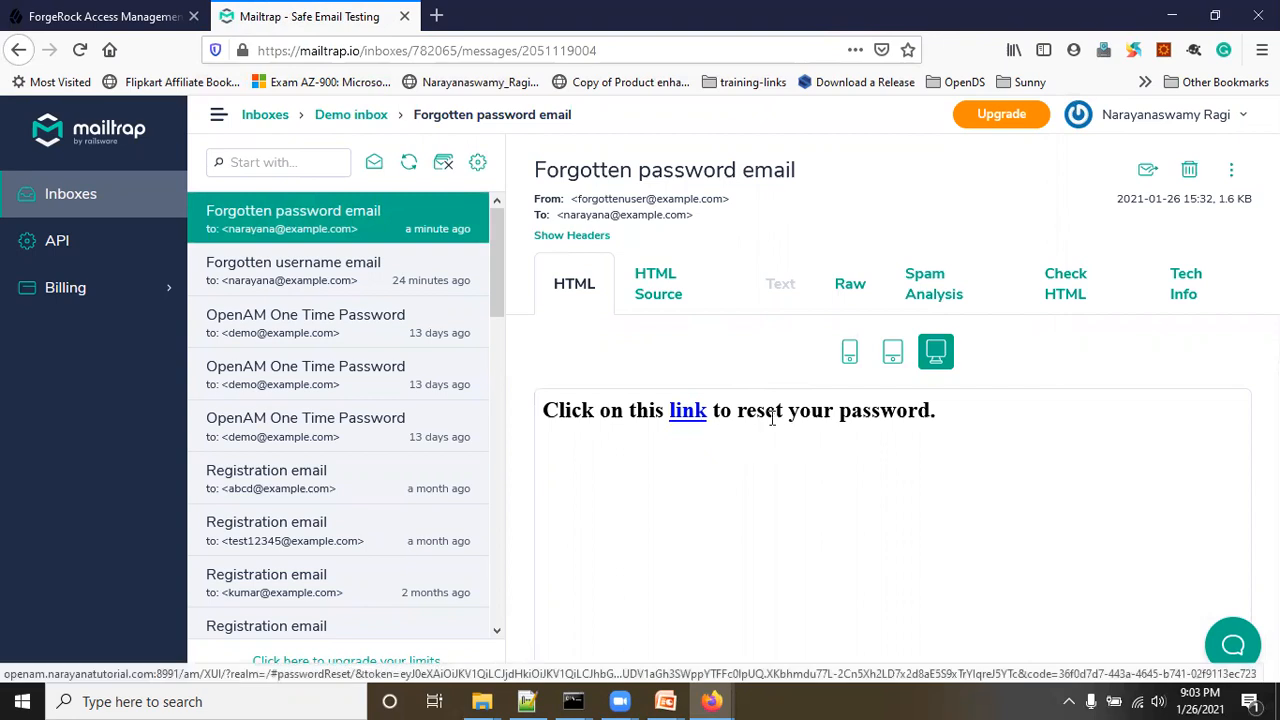
pyautogui.moveTo(785, 412); pyautogui.dragTo(836, 420)
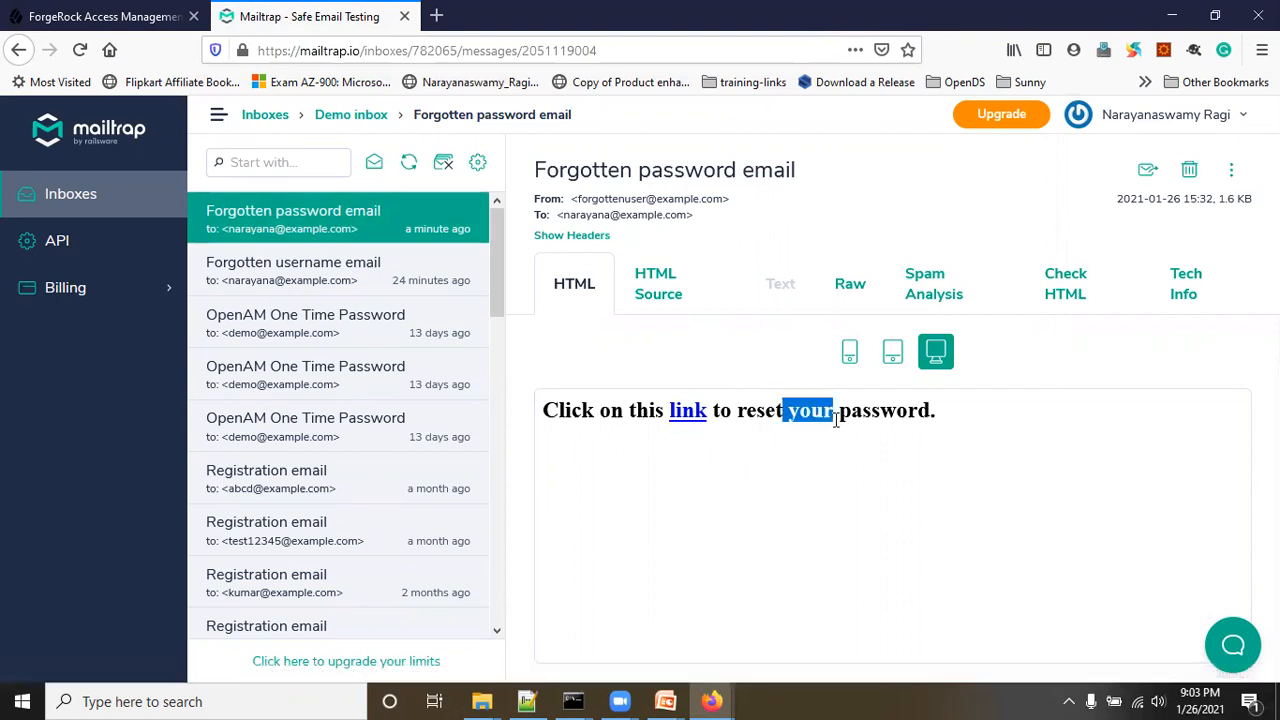
pyautogui.rightClick(681, 417)
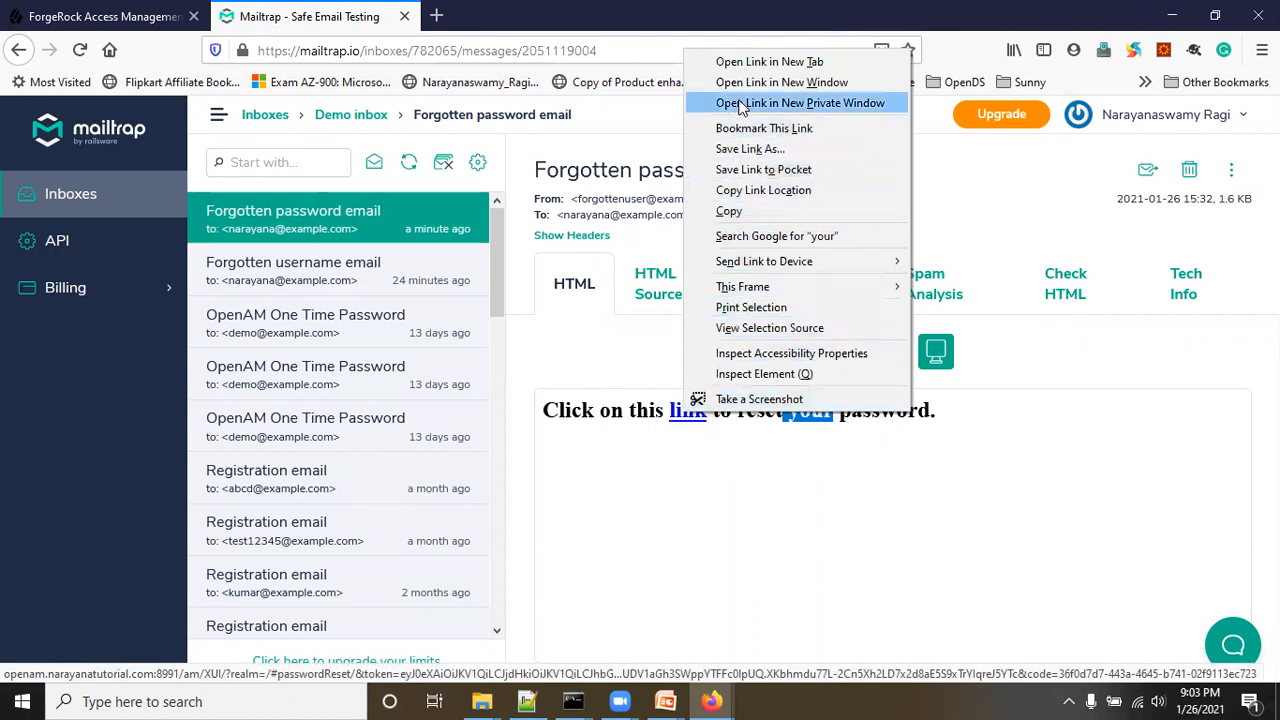
pyautogui.click(680, 537)
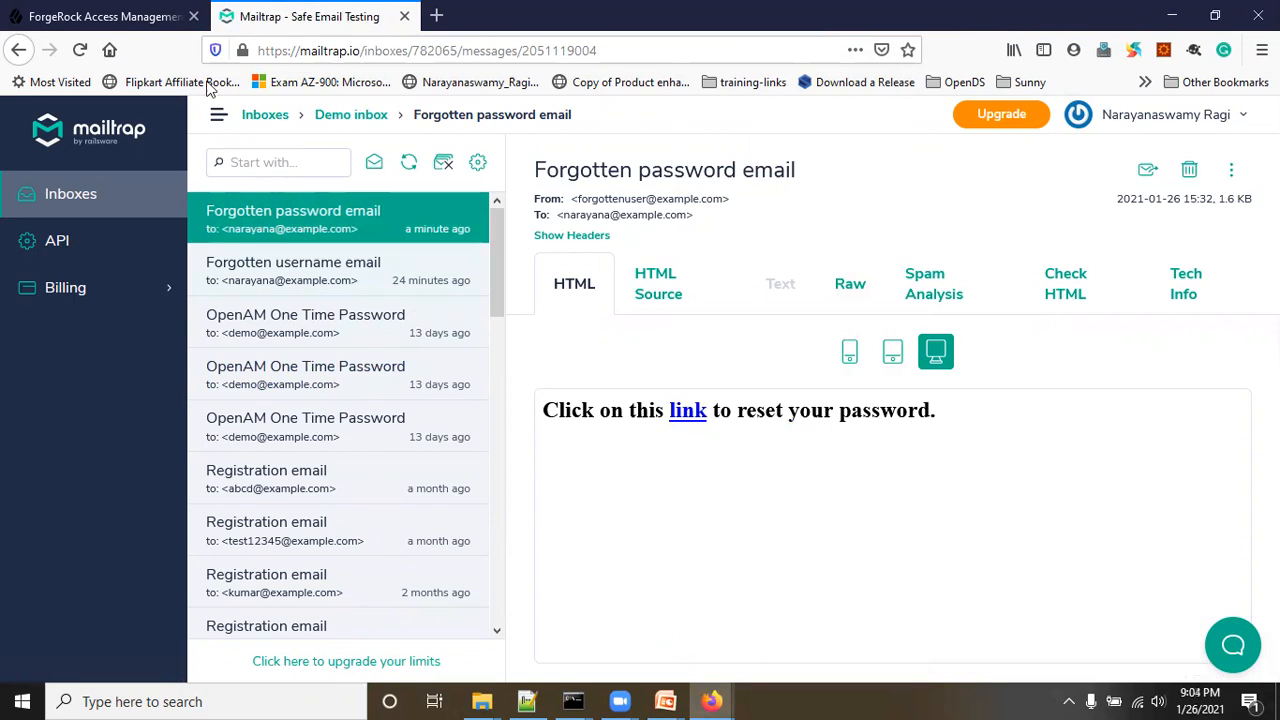
pyautogui.click(140, 17)
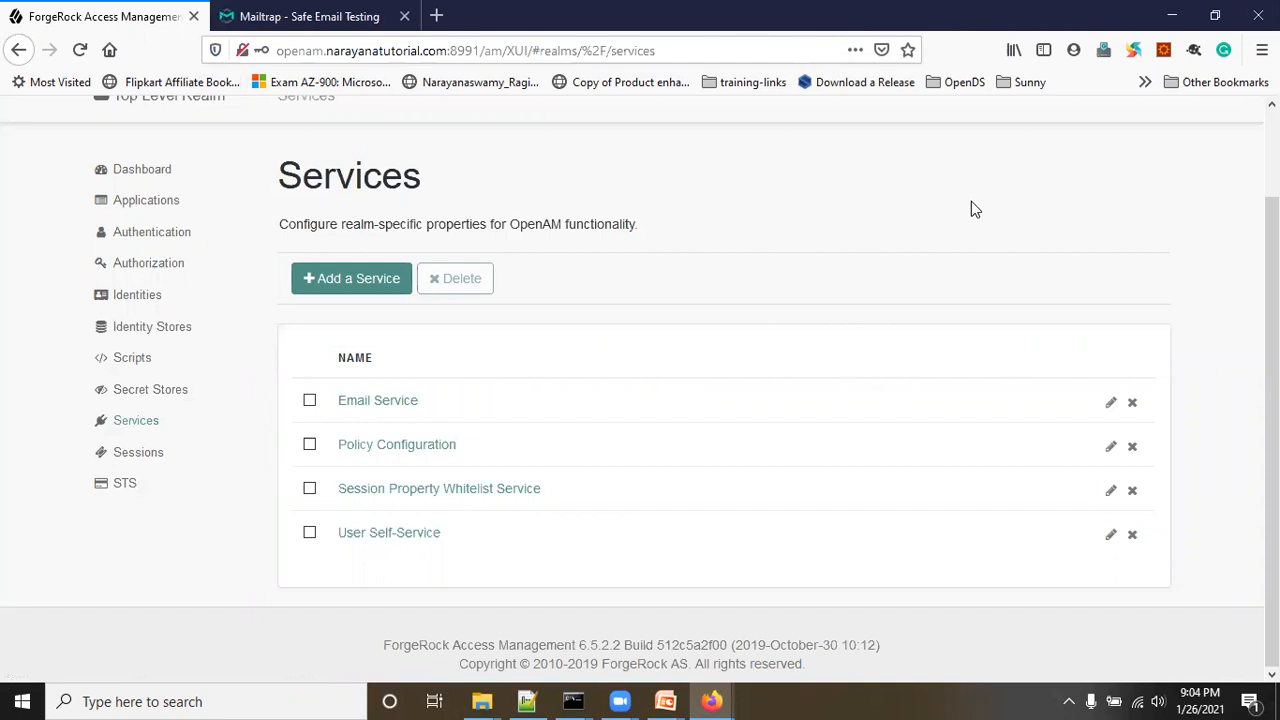
pyautogui.click(288, 17)
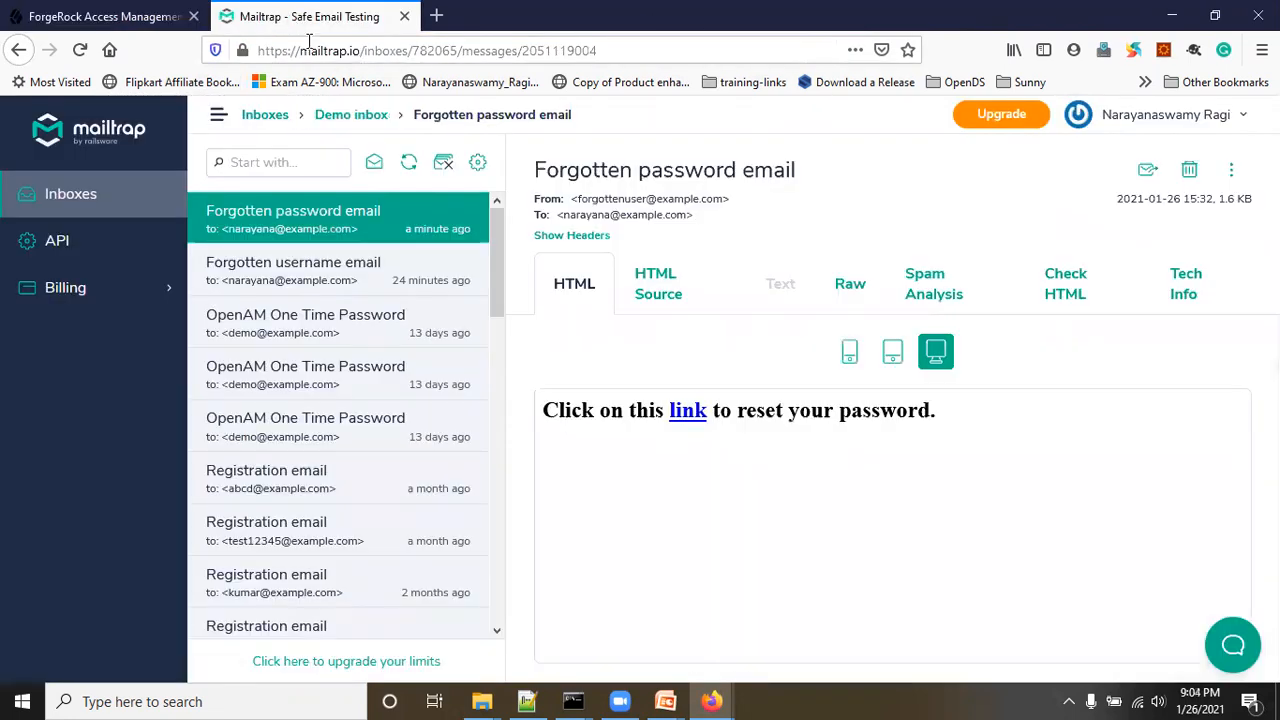
# Step: Select and copy the reset link URL from the HTML Source view, then return to ForgeRock
pyautogui.click(665, 294)
pyautogui.moveTo(572, 365); pyautogui.dragTo(1165, 369)
pyautogui.click(741, 365)
pyautogui.click(741, 365)
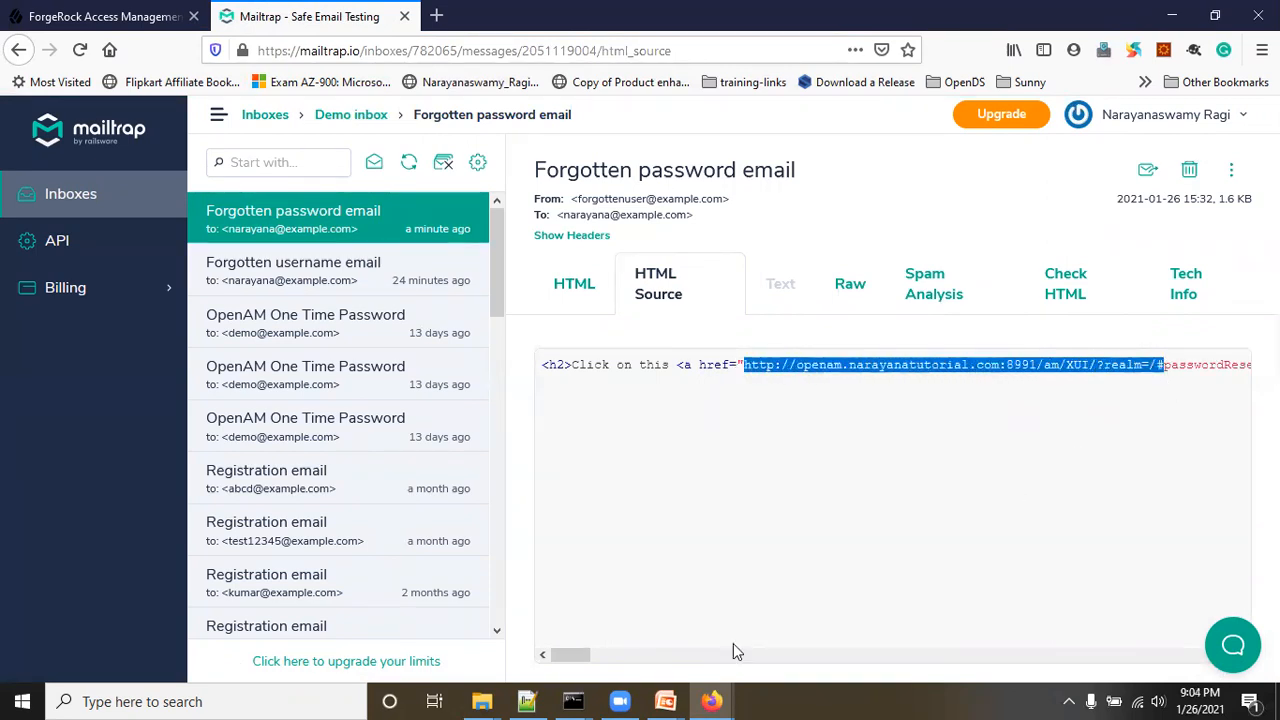
pyautogui.moveTo(571, 654); pyautogui.dragTo(1214, 640)
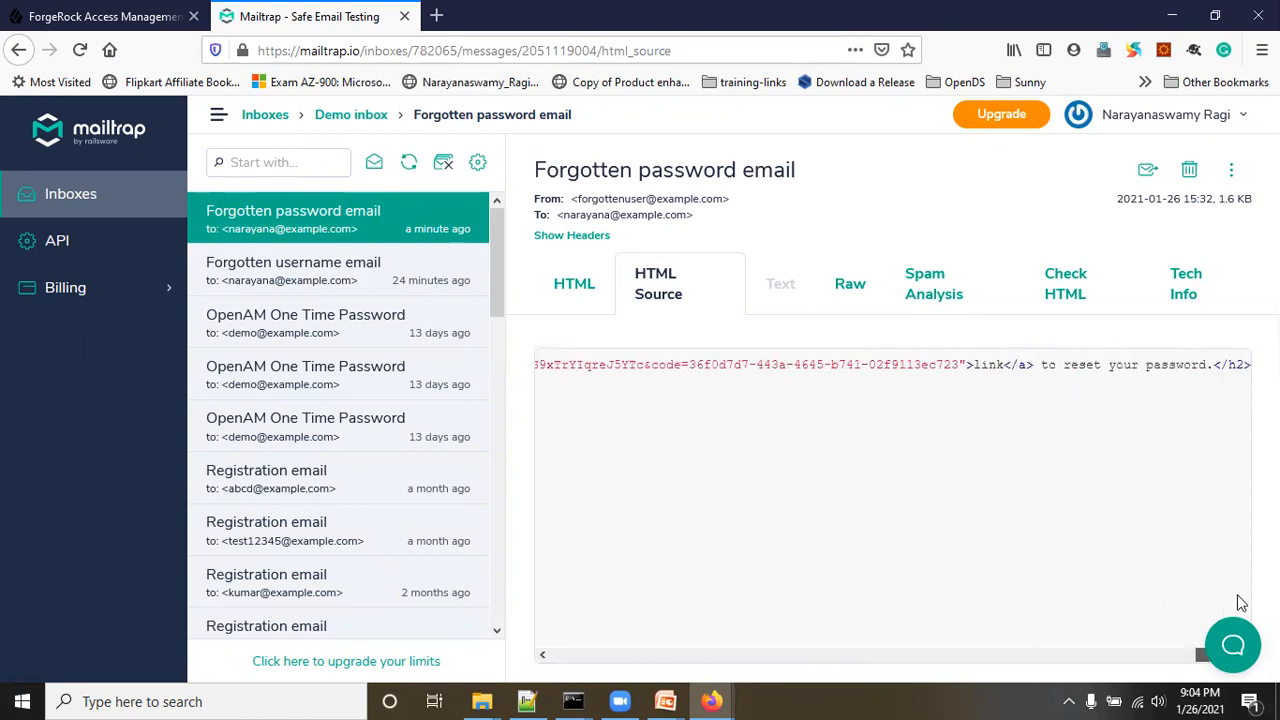
pyautogui.doubleClick(958, 365)
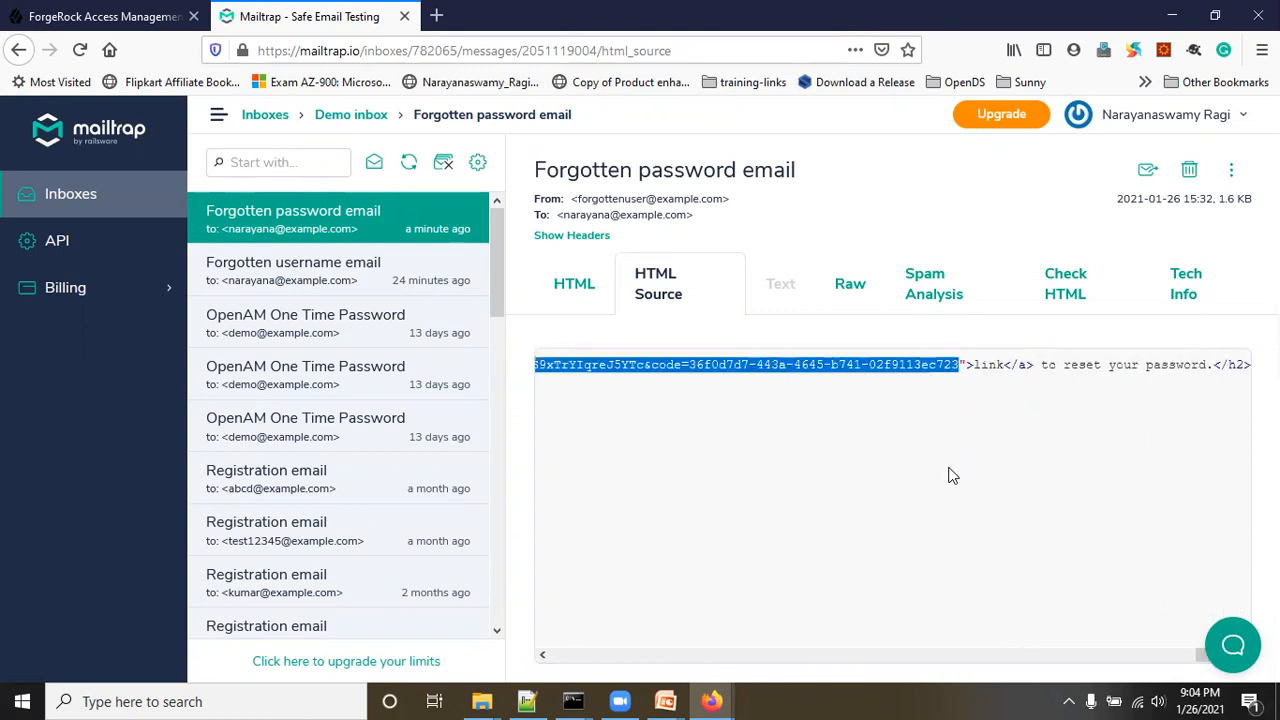
pyautogui.click(566, 294)
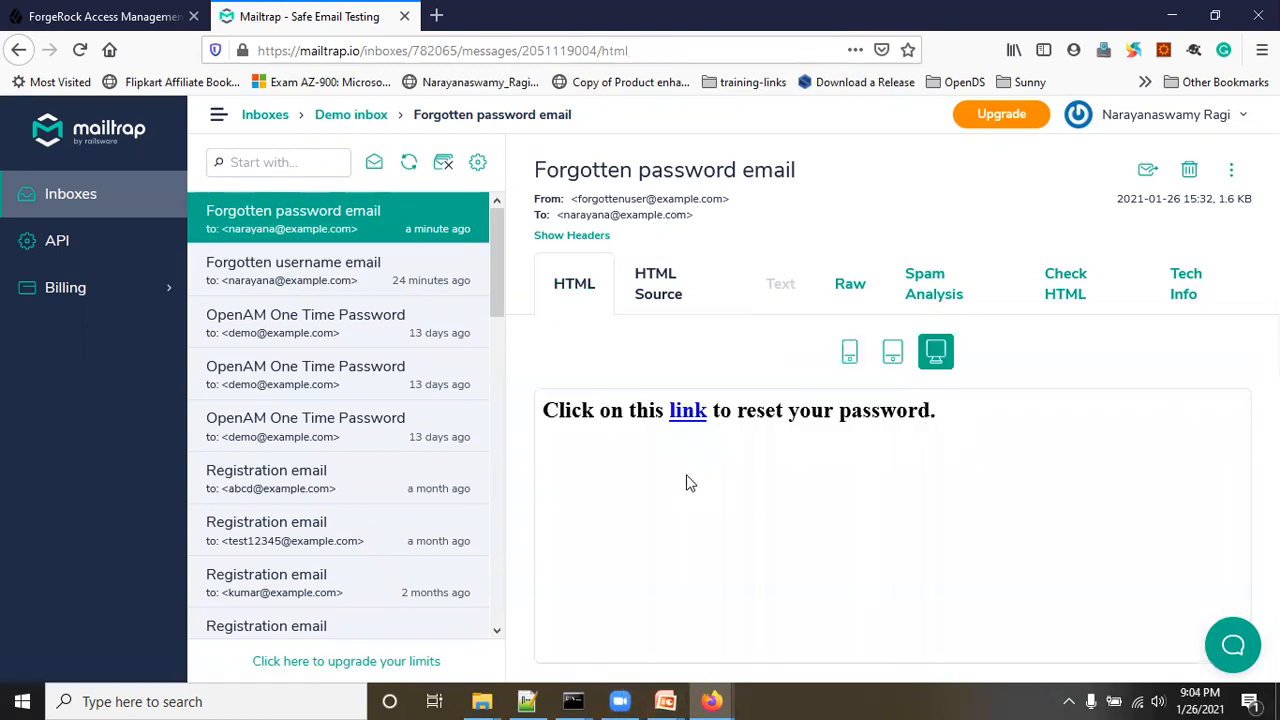
pyautogui.moveTo(711, 701)
pyautogui.click(800, 620)
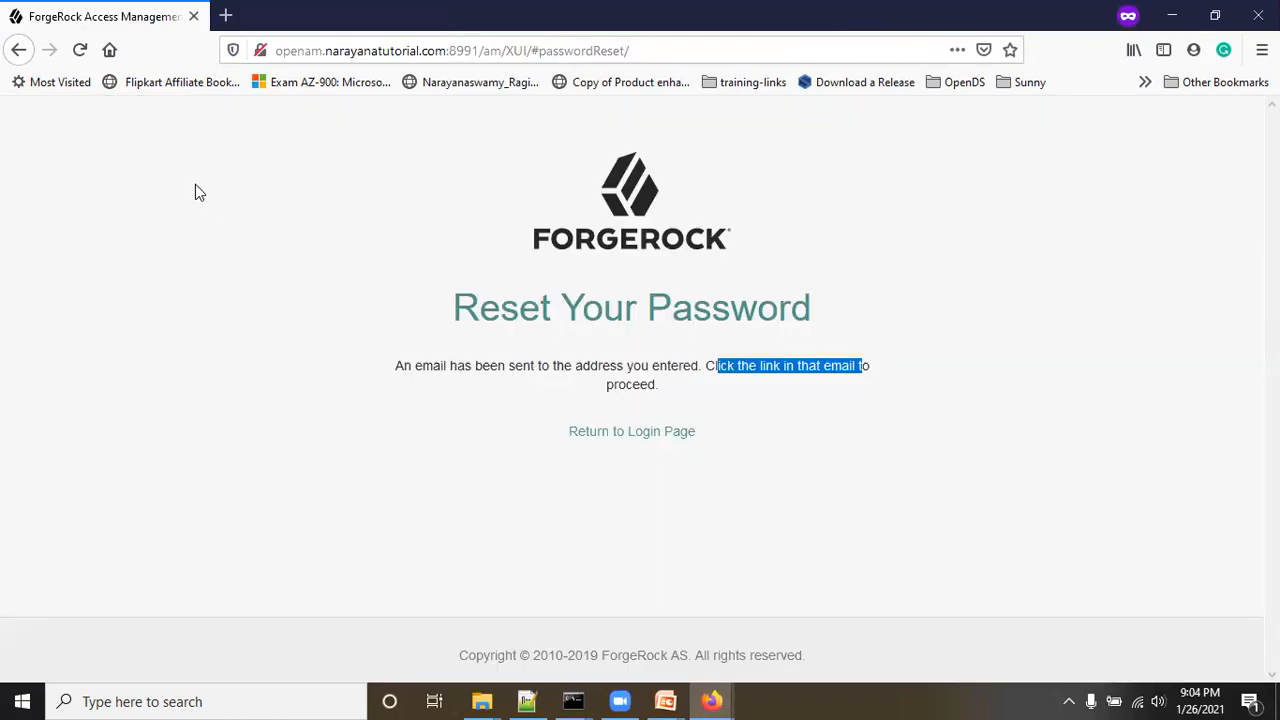
# Step: In a fresh private tab replacing the old ForgeRock tab, open the pasted password-reset link
pyautogui.click(225, 15)
pyautogui.click(193, 16)
pyautogui.hotkey('ctrl', 'v')
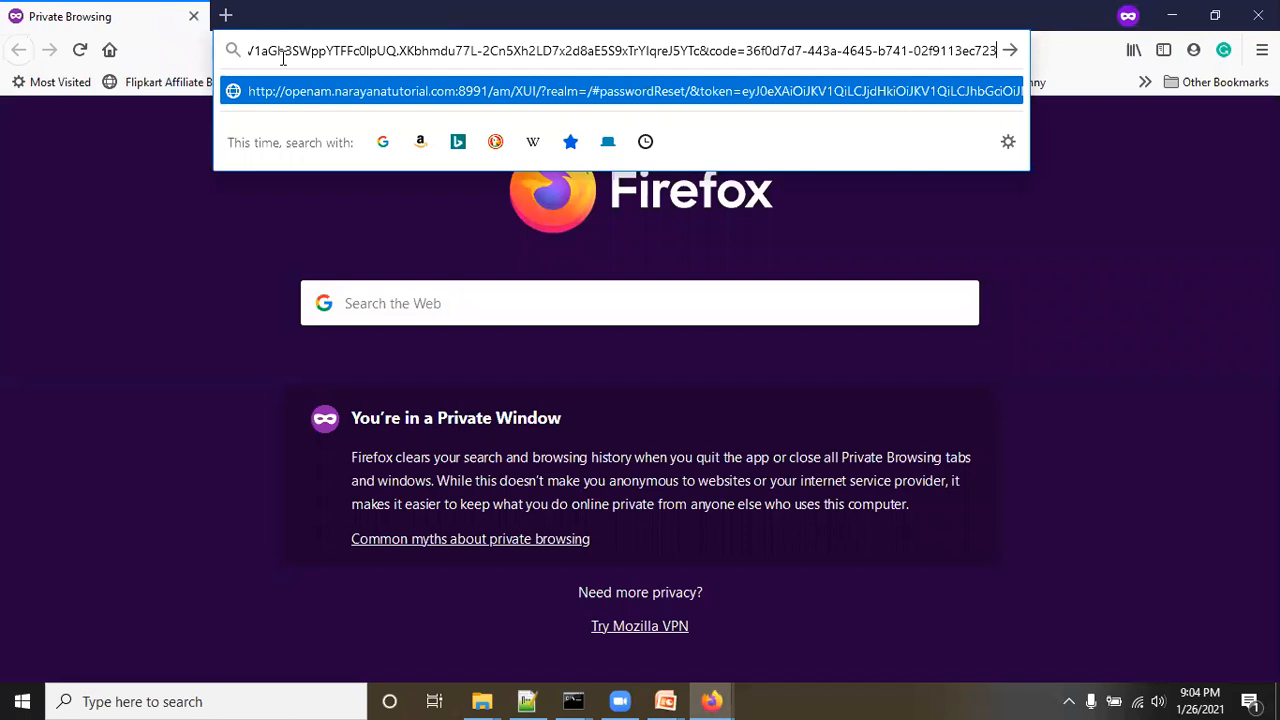
pyautogui.press('Return')
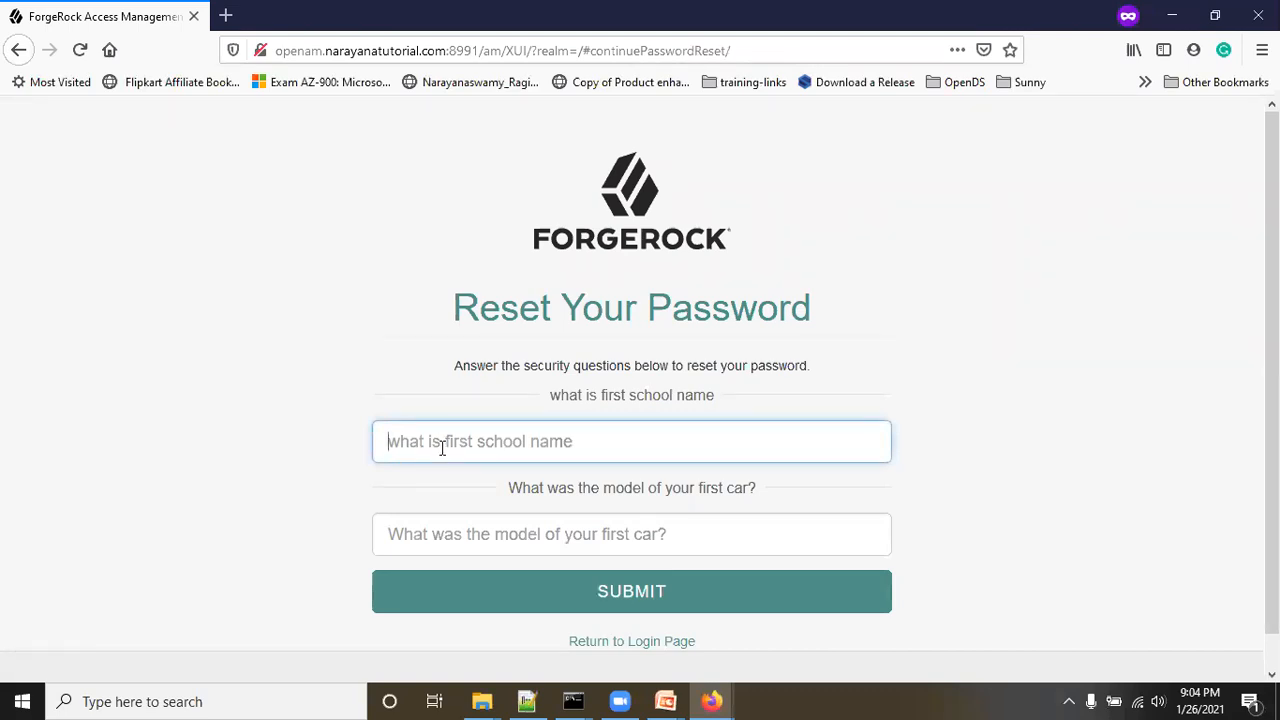
pyautogui.press('Tab')
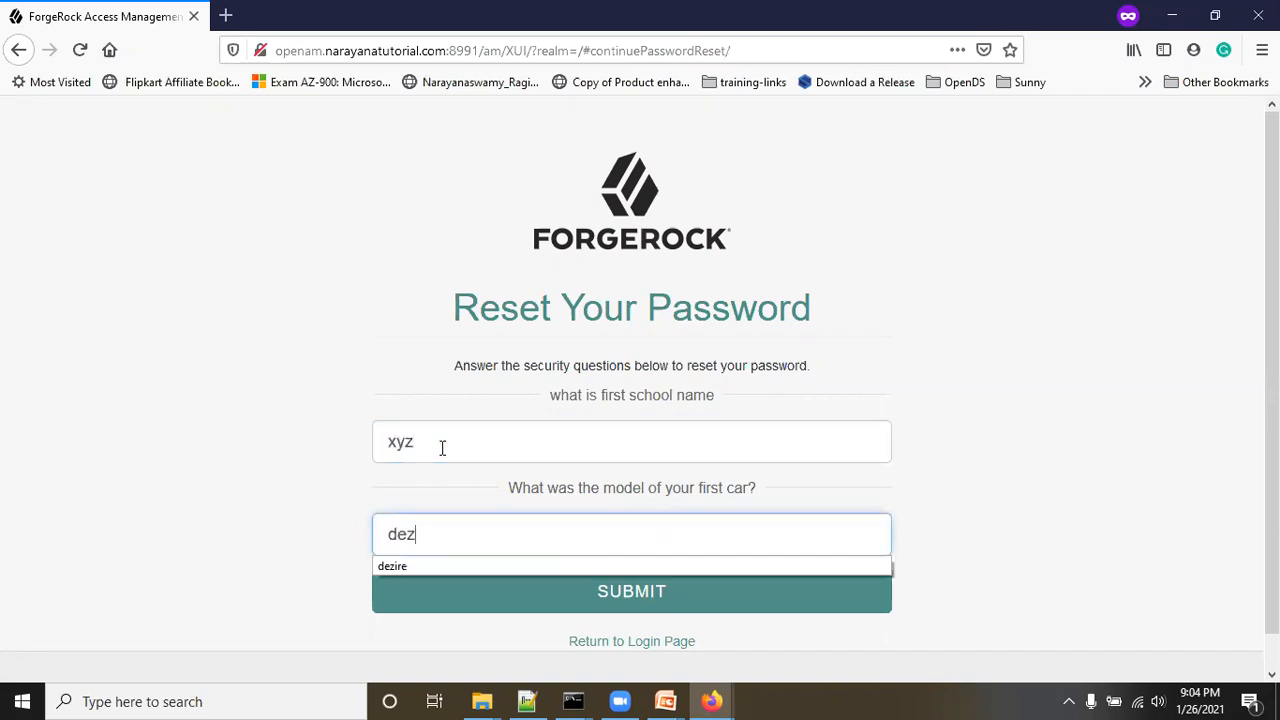
pyautogui.click(248, 379)
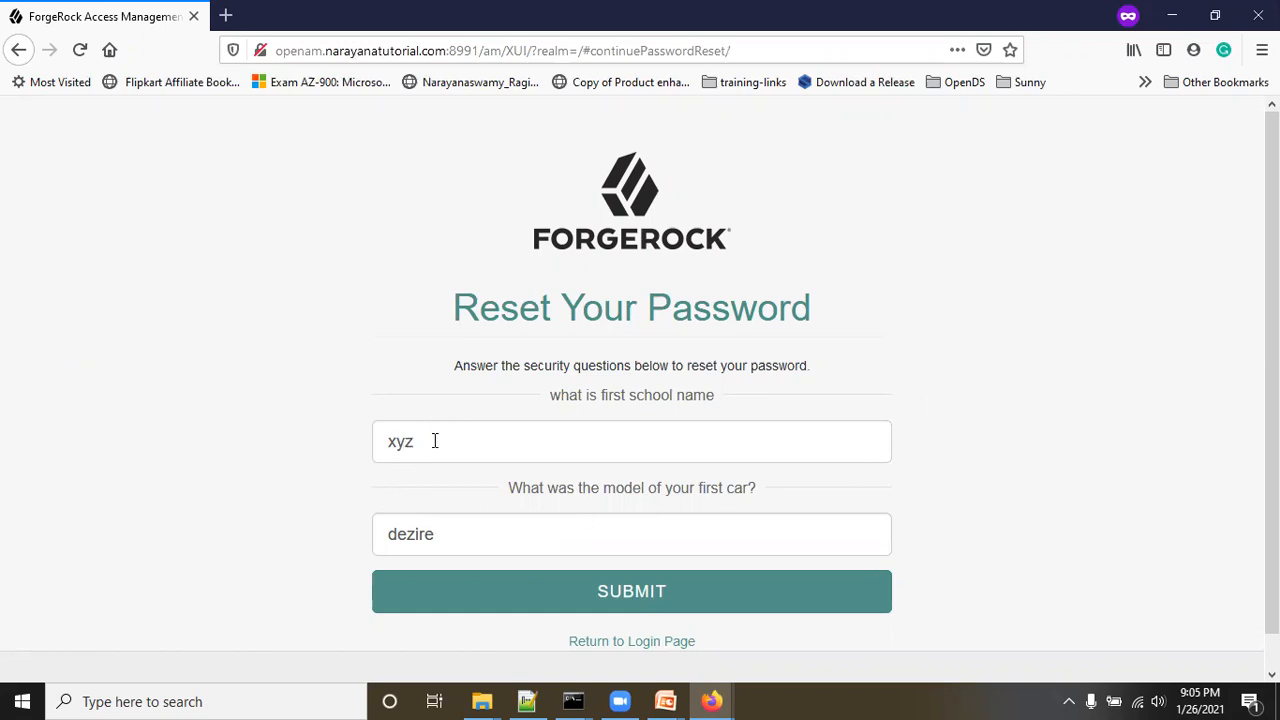
# Step: Submit the answers, enter and confirm the new password, save it, and return to the login page
pyautogui.click(628, 594)
pyautogui.click(438, 381)
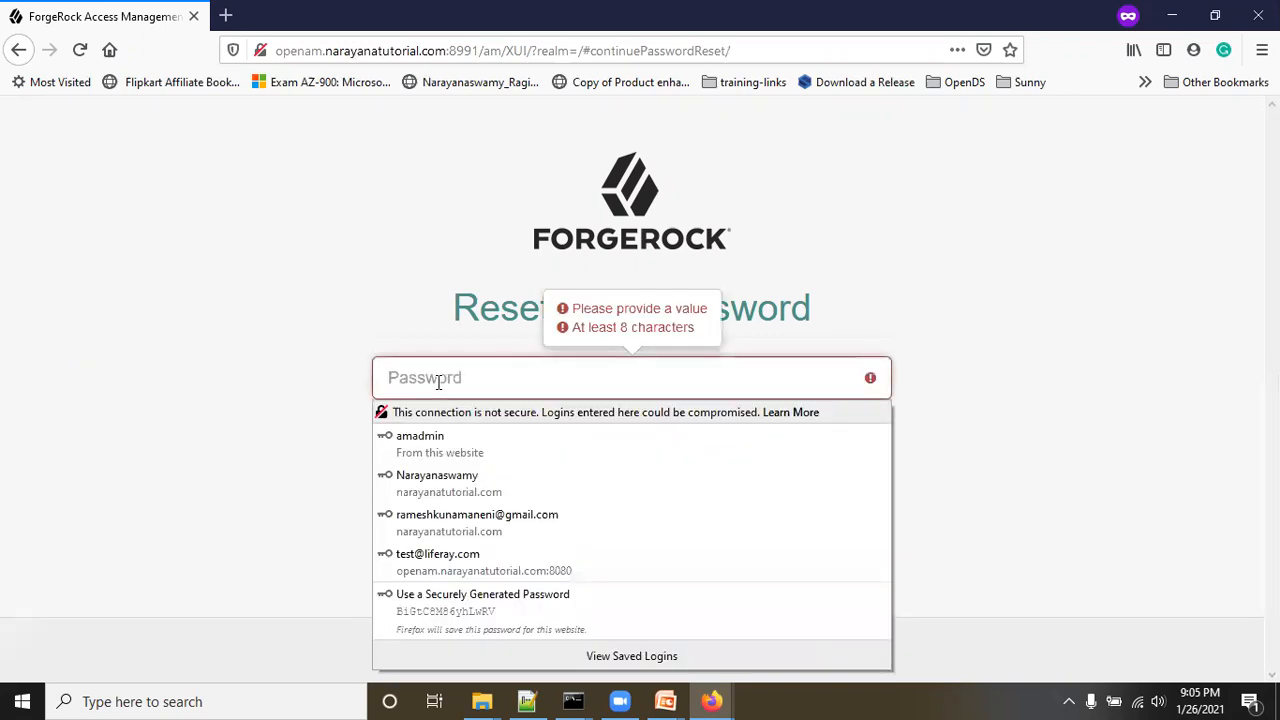
pyautogui.write('••••••••••')
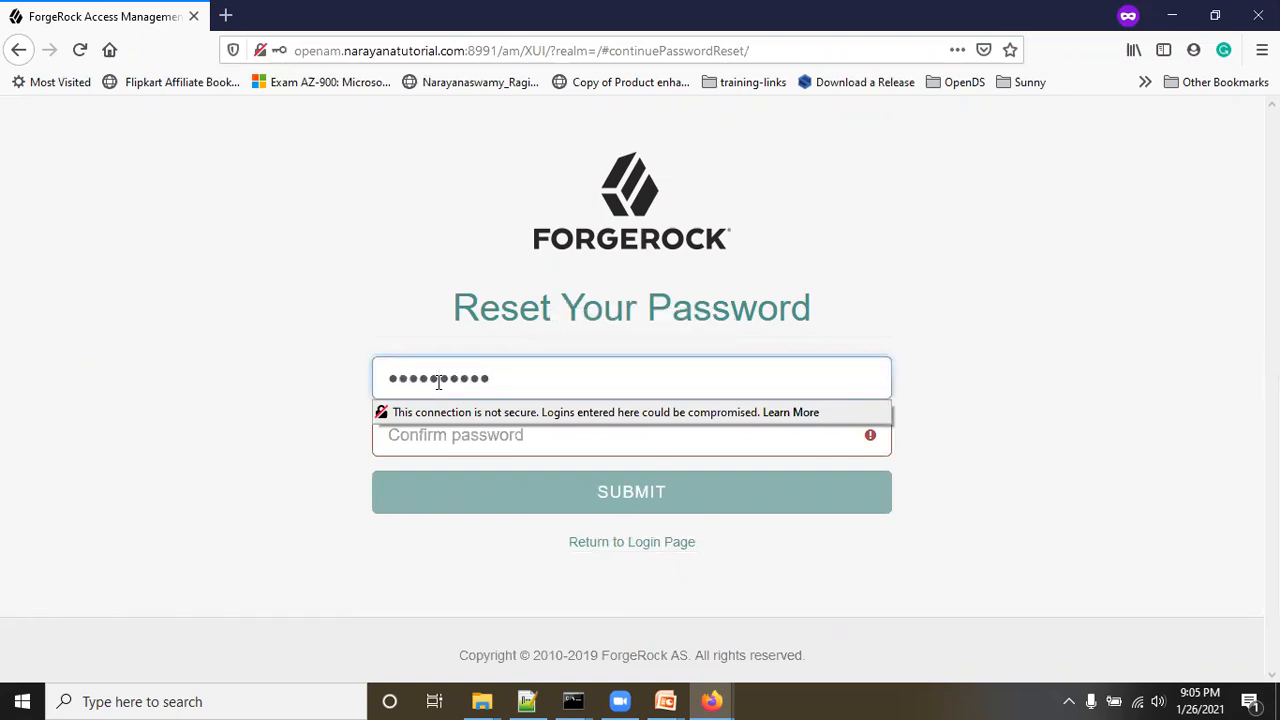
pyautogui.press('Tab')
pyautogui.write('••••••••••')
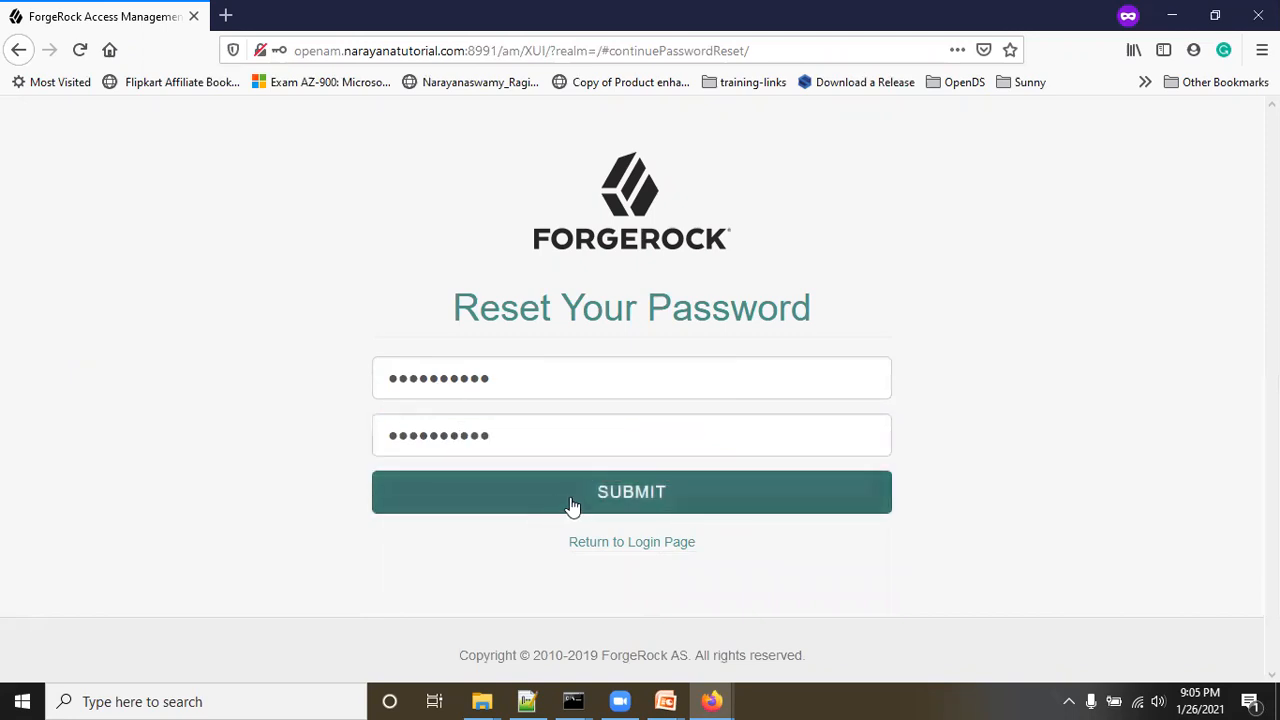
pyautogui.click(572, 505)
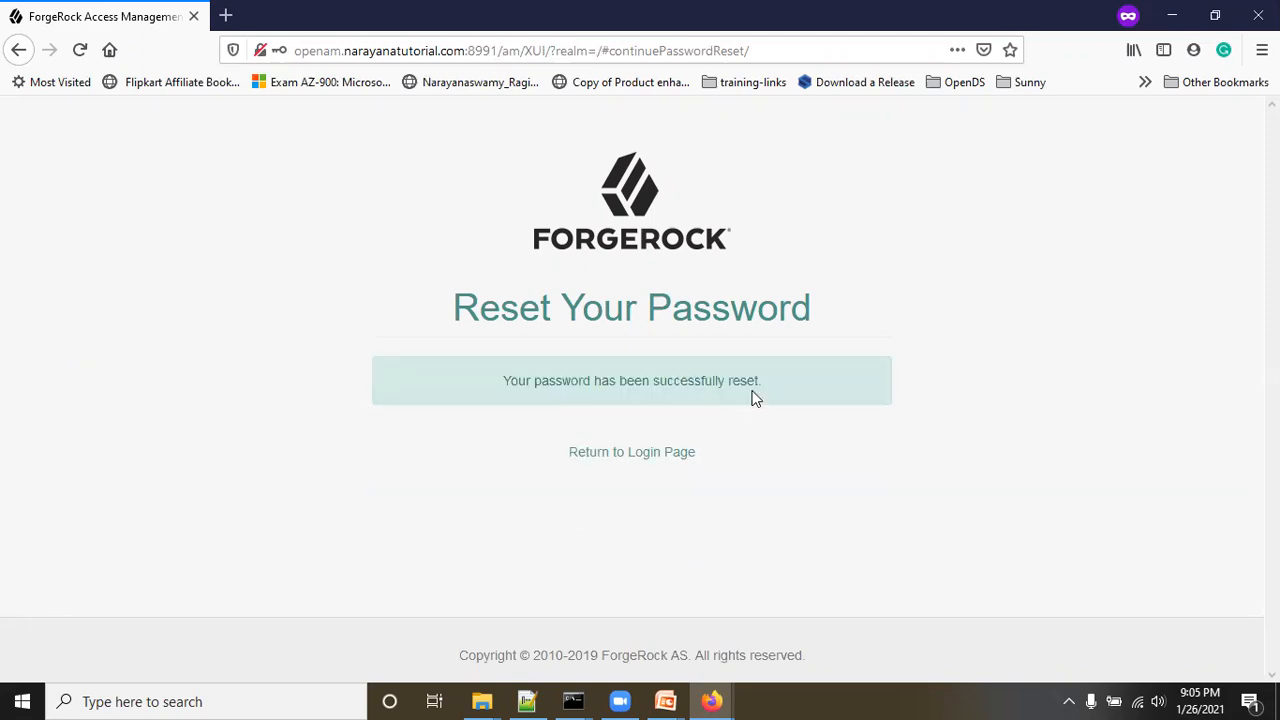
pyautogui.click(656, 458)
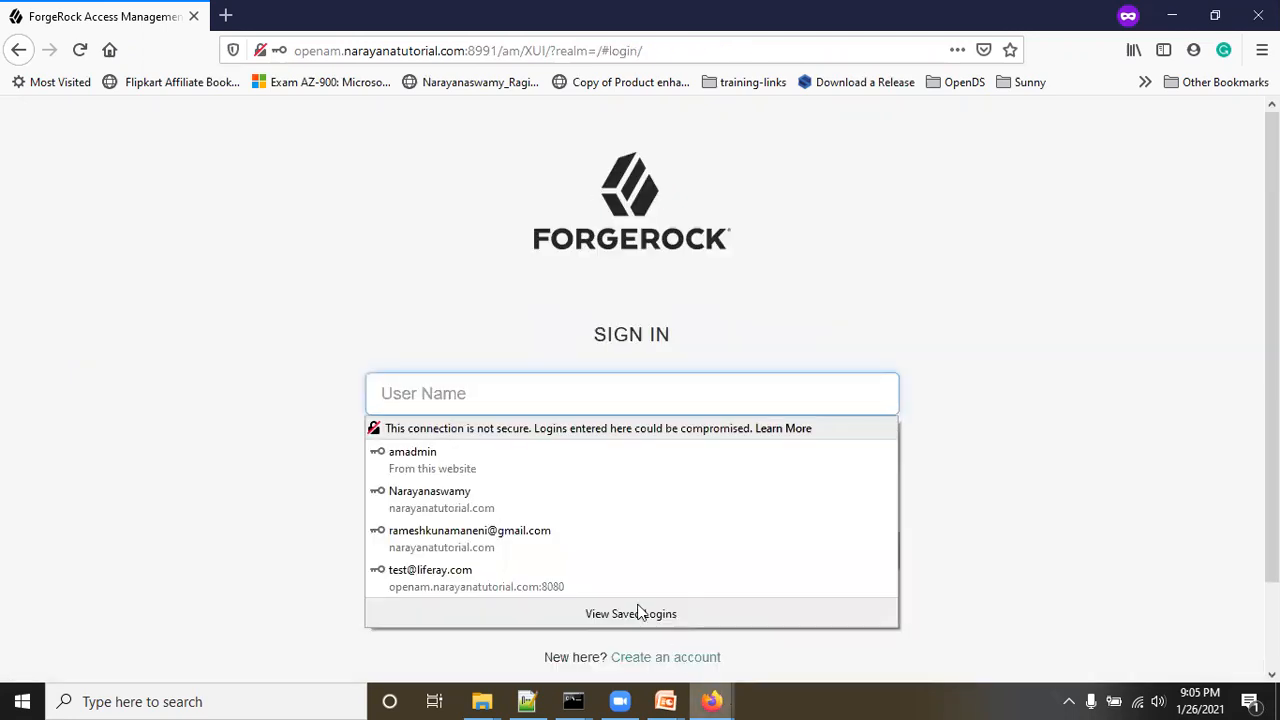
# Step: Bring the admin browser window forward on its ForgeRock admin console tab
pyautogui.click(420, 517)
pyautogui.moveTo(712, 701)
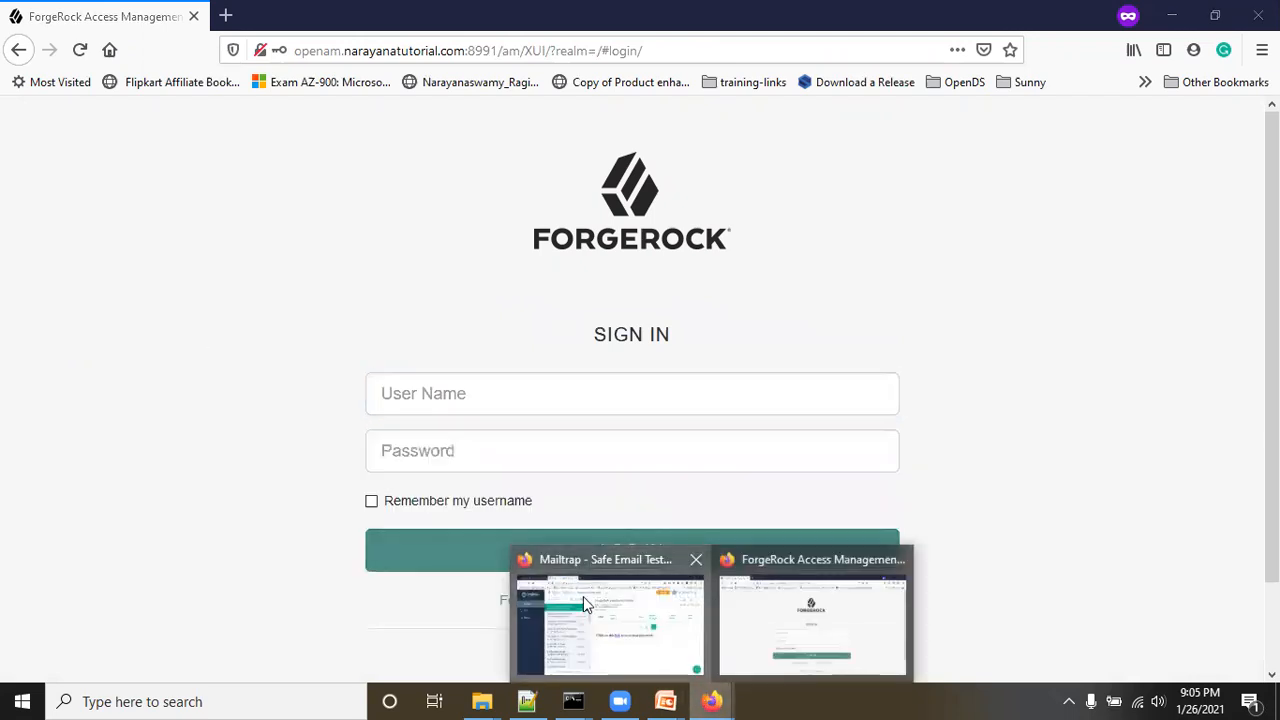
pyautogui.click(583, 596)
pyautogui.click(42, 12)
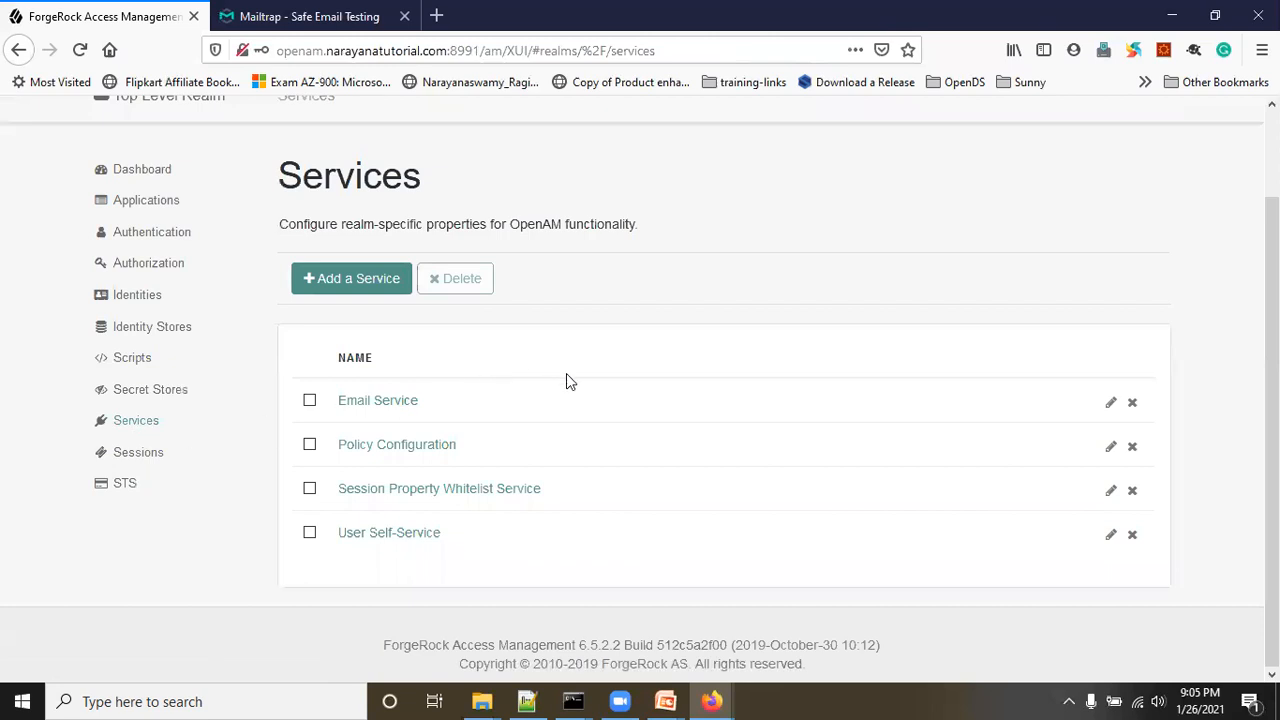
# Step: Open User Self-Service's Forgotten Password settings and scroll to Email Verification and Security Questions
pyautogui.click(403, 538)
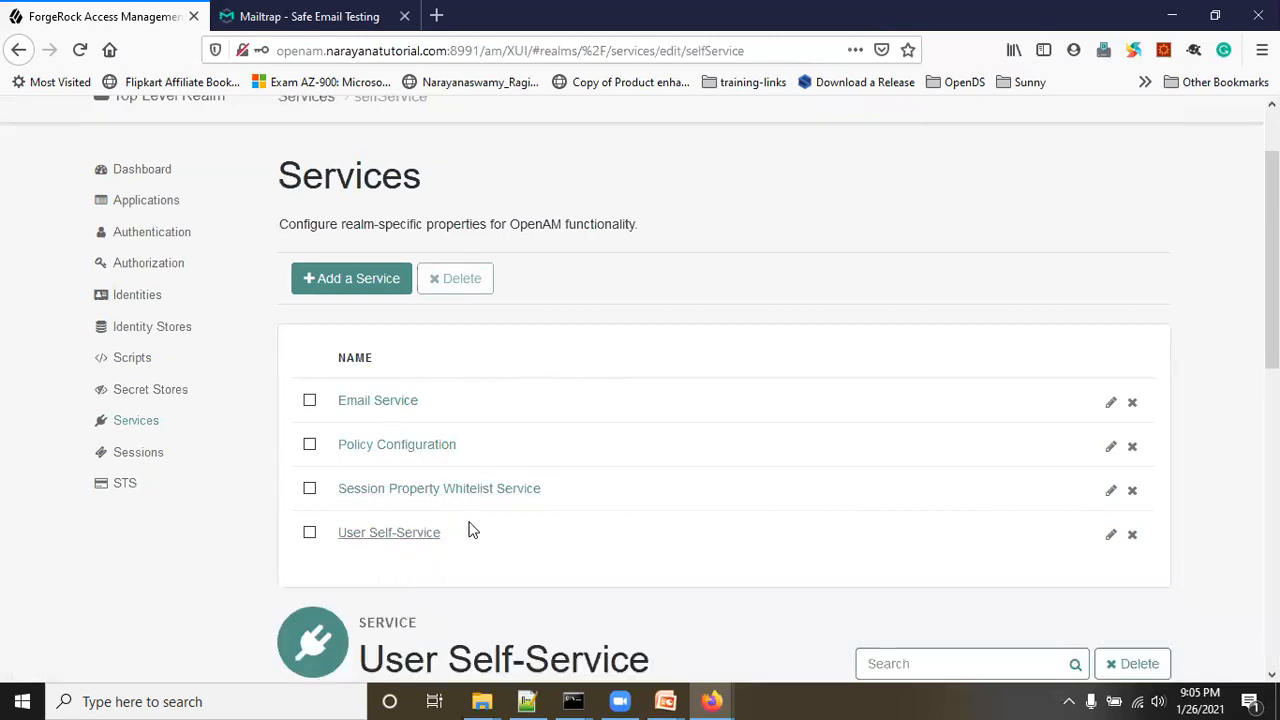
pyautogui.scroll(-3, 663, 538)
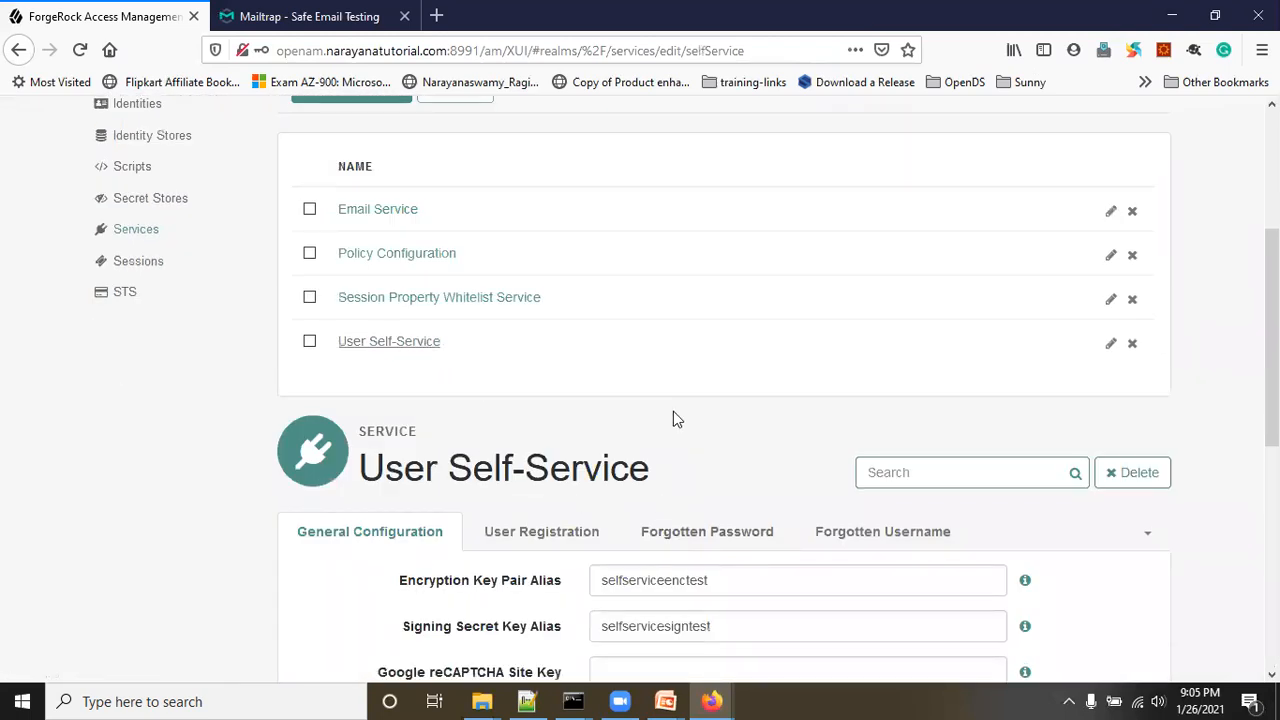
pyautogui.scroll(-3, 800, 480)
pyautogui.click(560, 342)
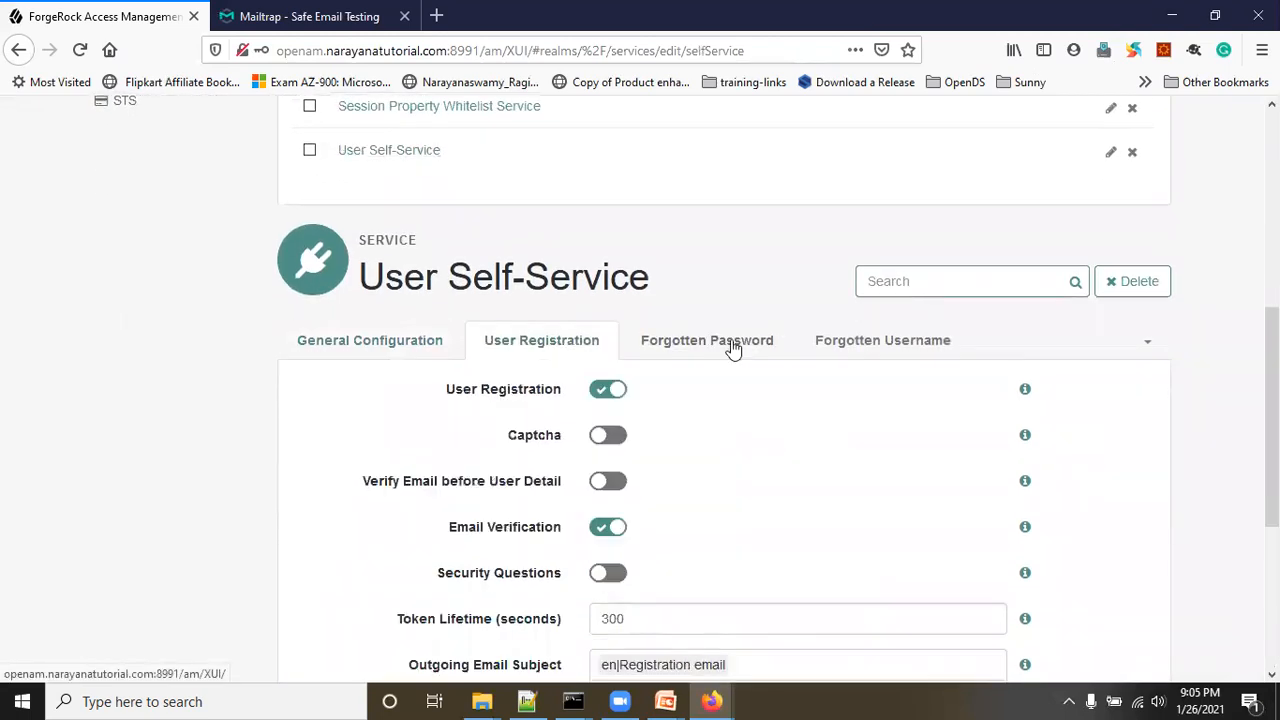
pyautogui.click(742, 343)
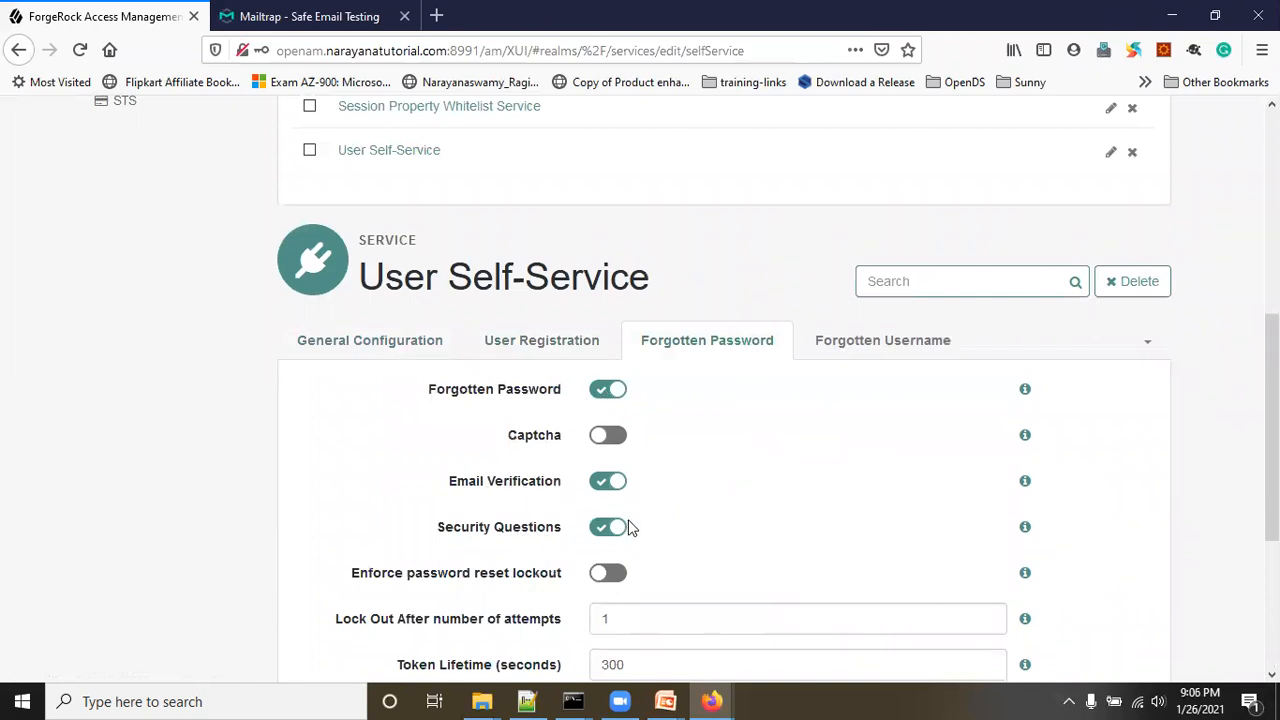
pyautogui.scroll(-3, 632, 527)
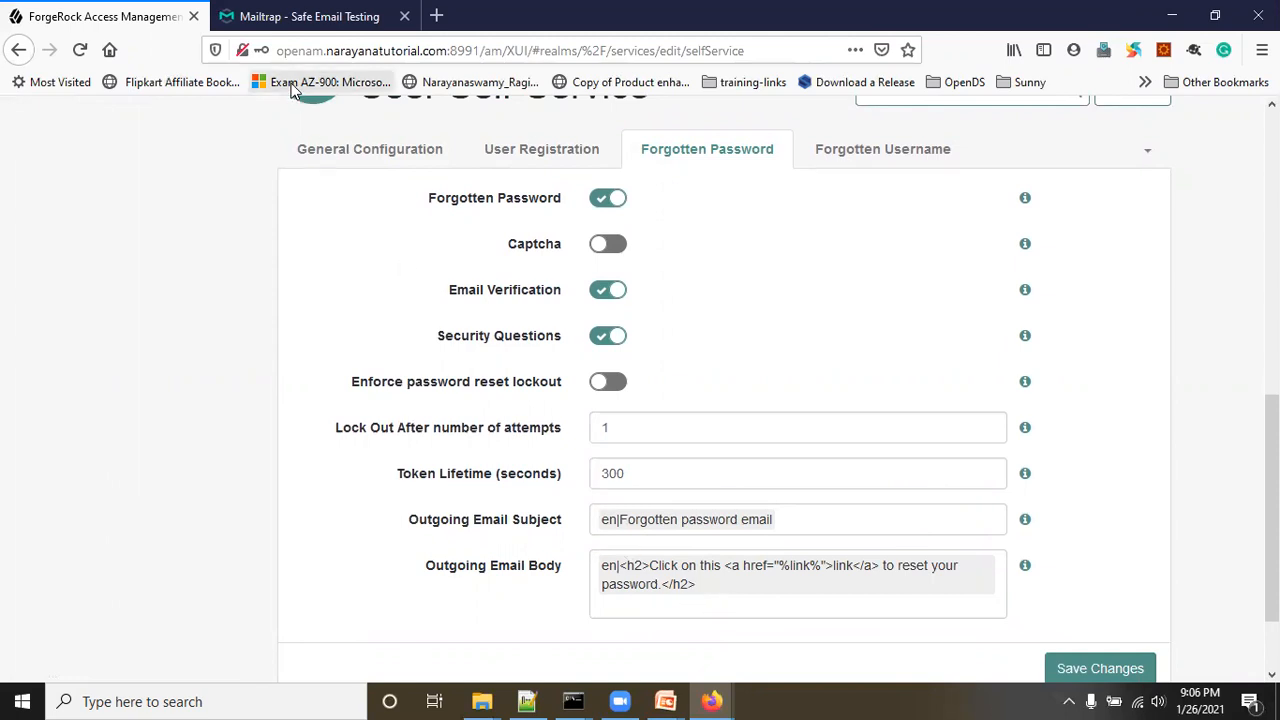
# Step: Check the Mailtrap inbox, then return to the ForgeRock admin console
pyautogui.click(305, 18)
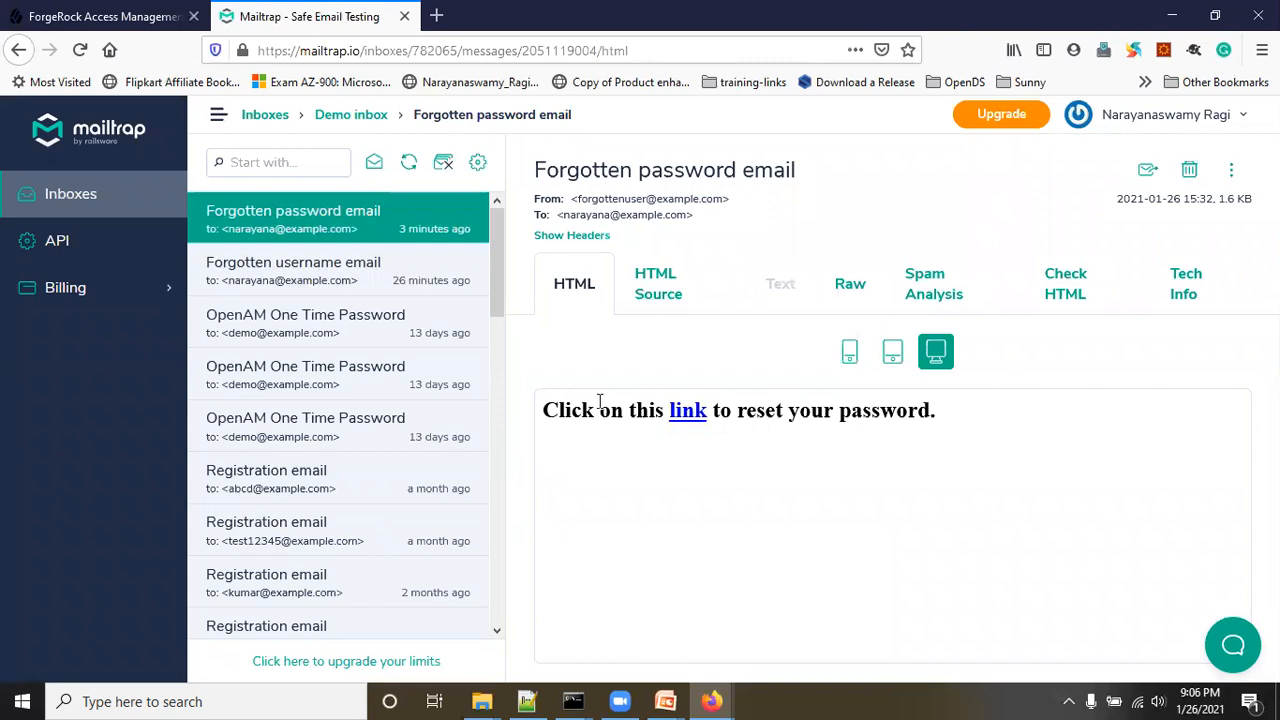
pyautogui.click(130, 18)
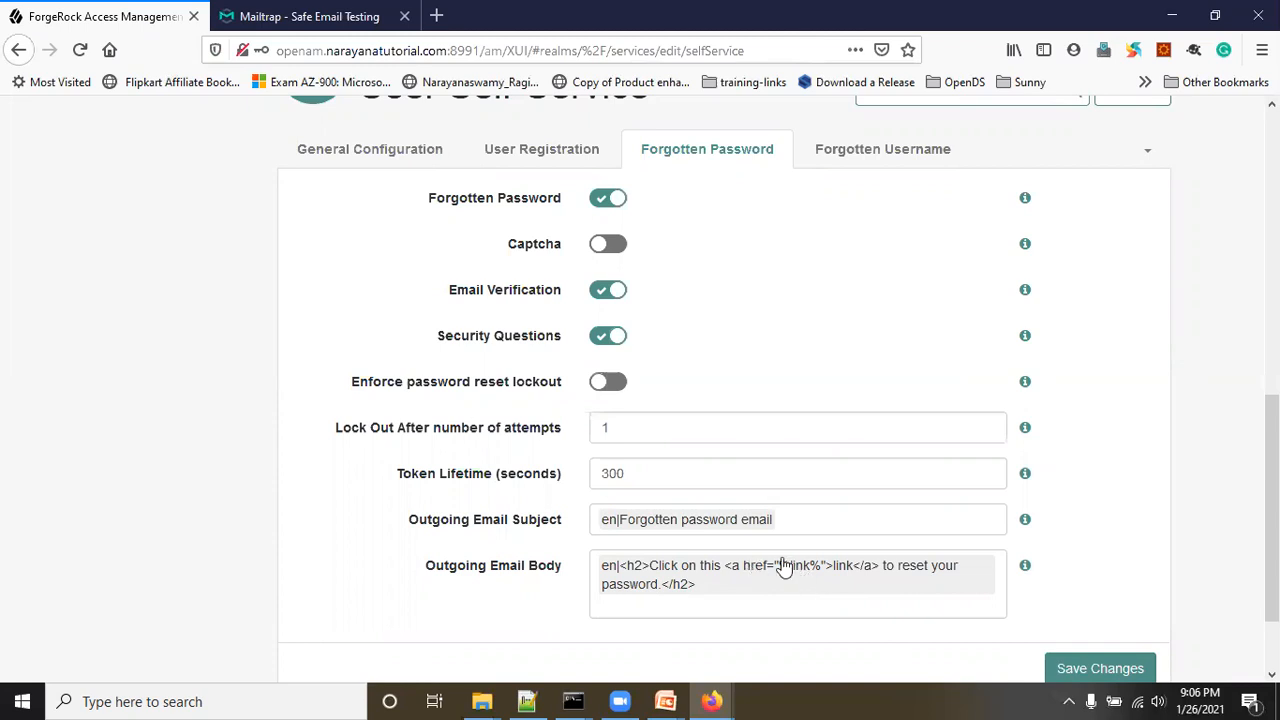
pyautogui.click(386, 16)
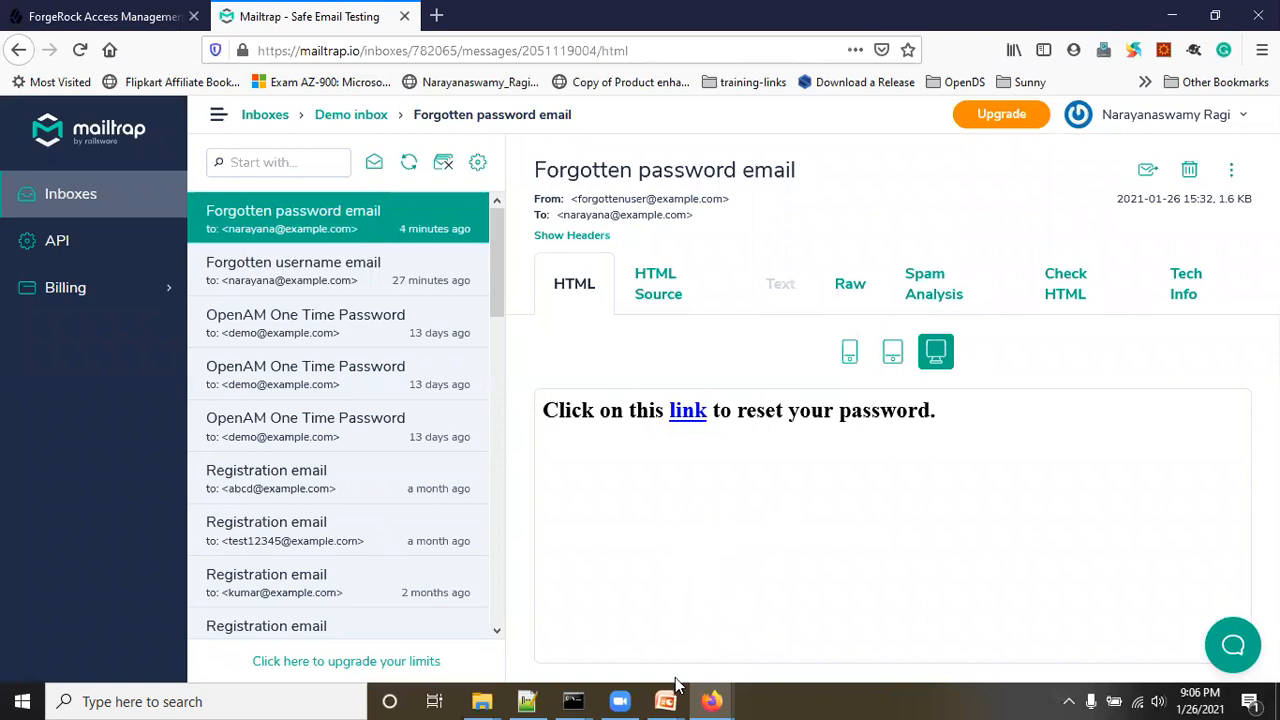
pyautogui.press('super+d')
pyautogui.moveTo(706, 696)
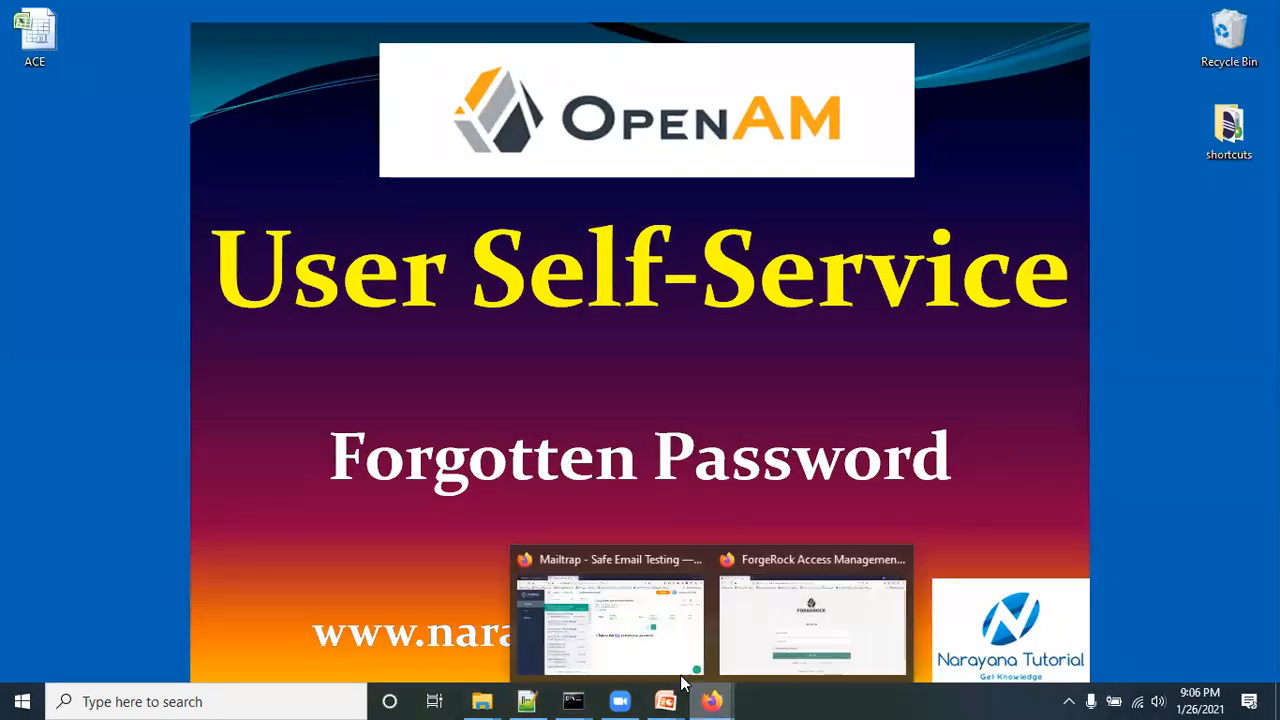
pyautogui.click(635, 634)
pyautogui.click(46, 14)
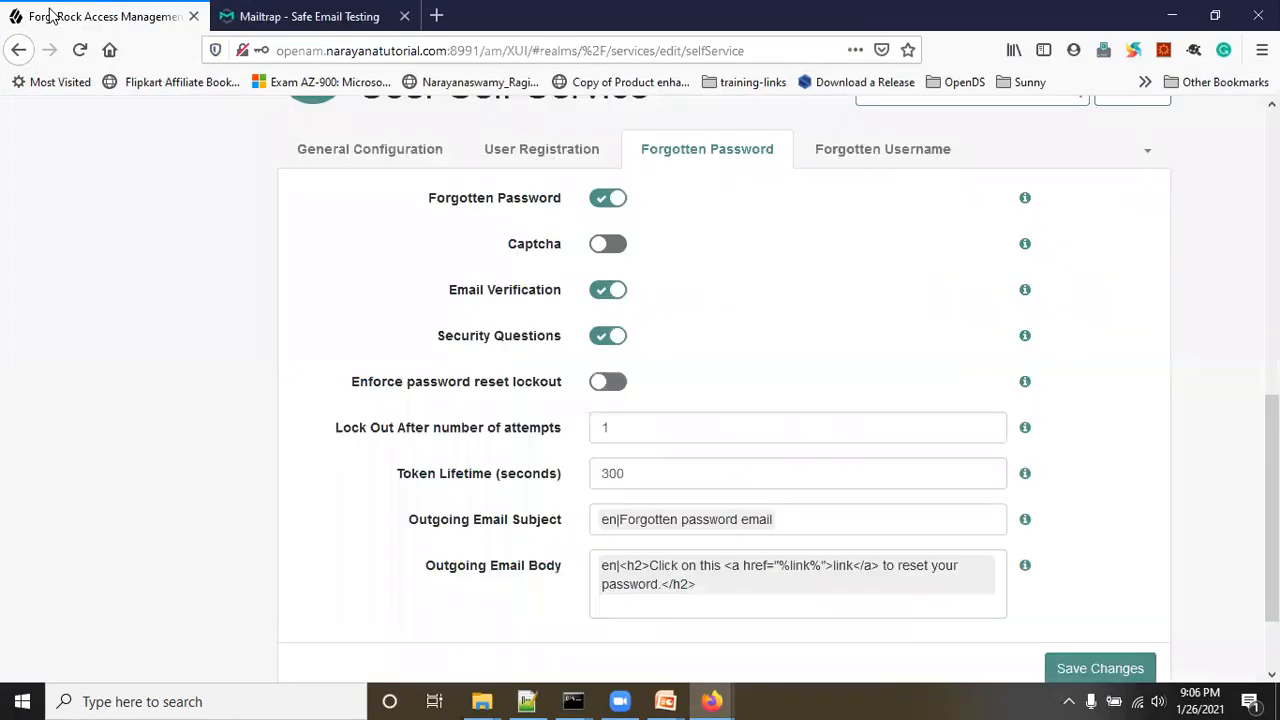
# Step: Reopen User Self-Service from the Top Level Realm's Services list
pyautogui.scroll(3, 603, 388)
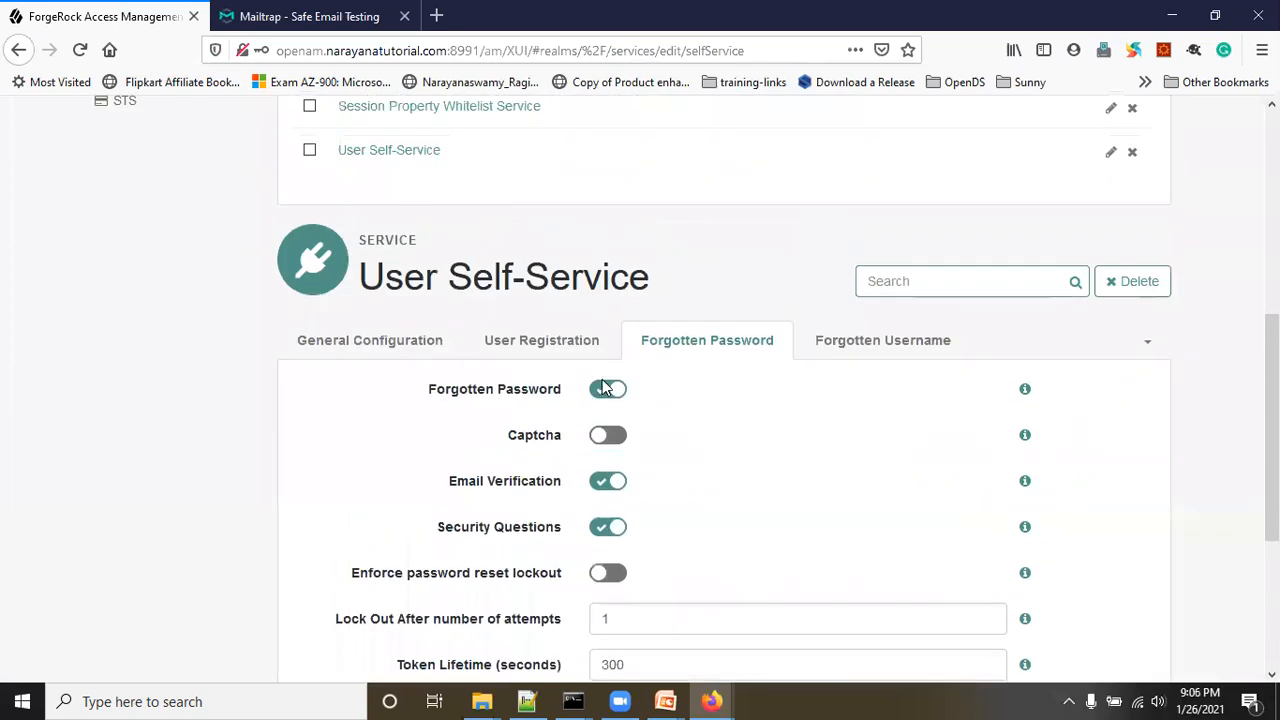
pyautogui.scroll(4, 603, 388)
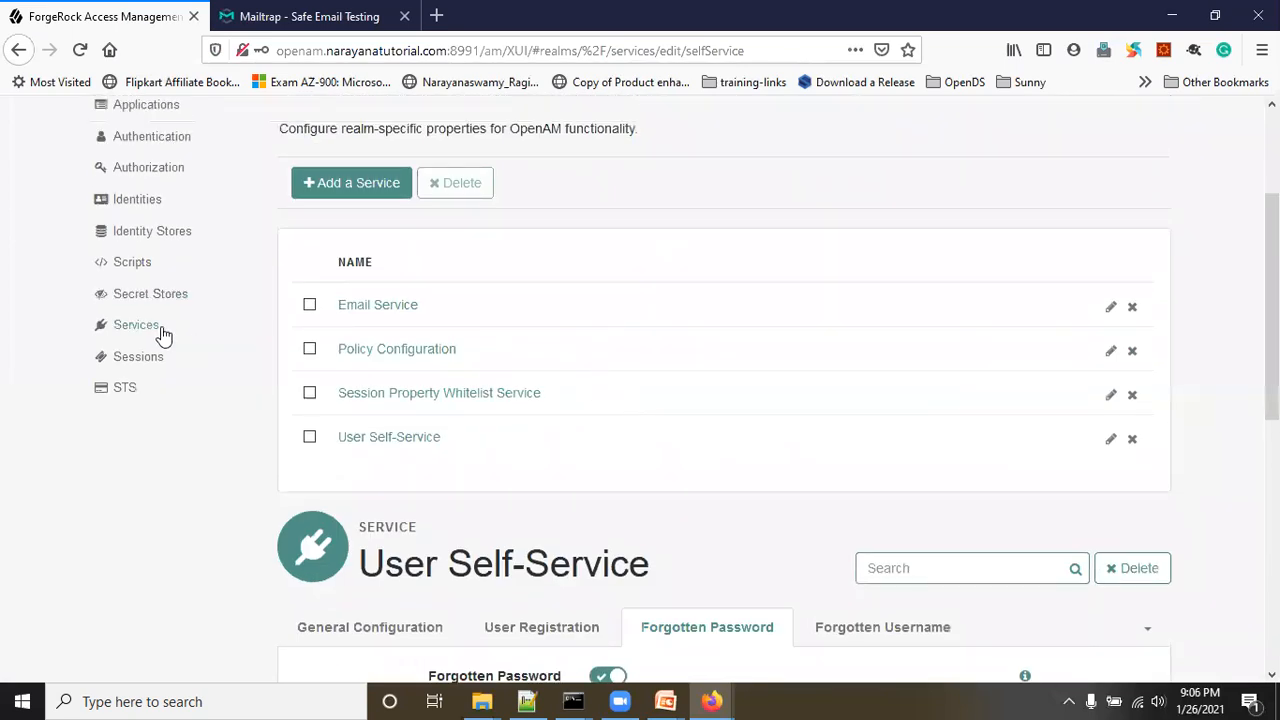
pyautogui.click(140, 326)
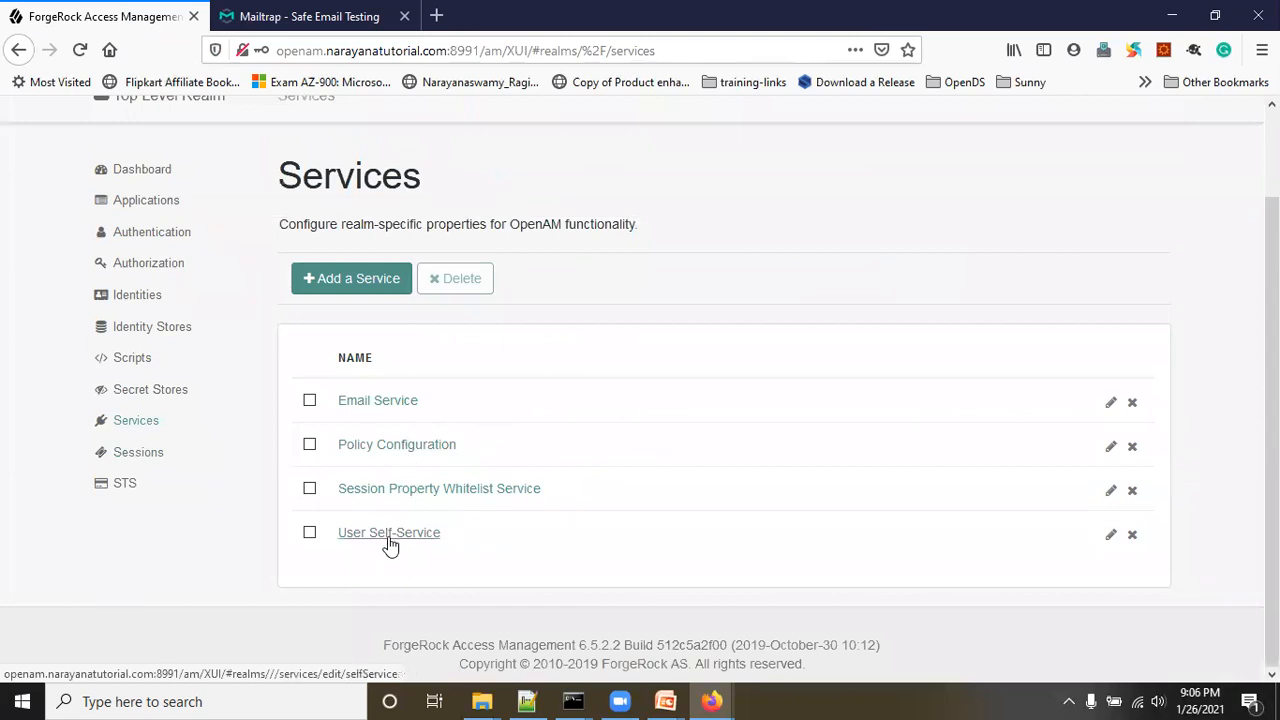
pyautogui.click(389, 537)
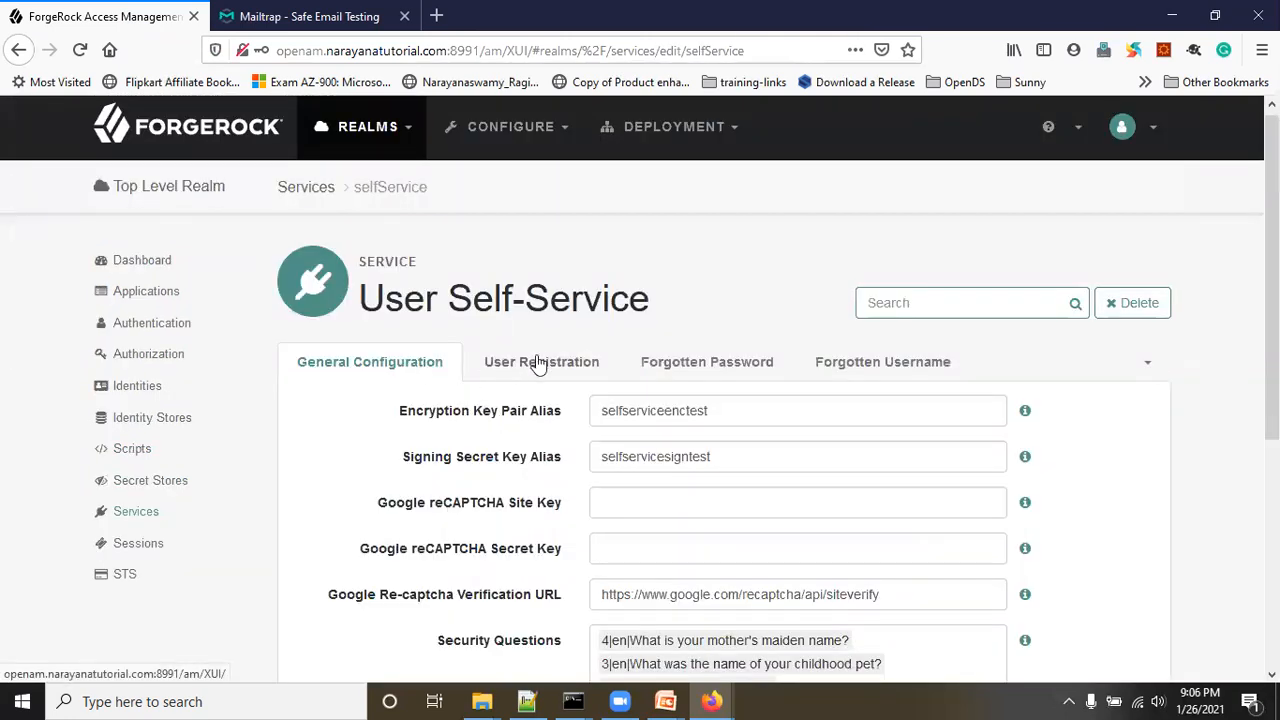